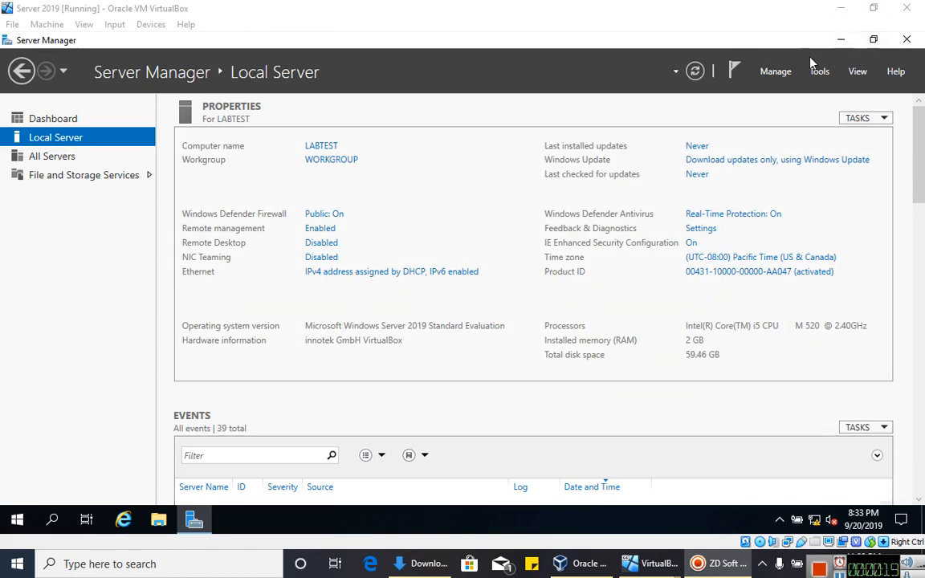
# - Verify the Windows 7 Client's Adapter 1 is Host-only with promiscuous mode set to Allow All
pyautogui.click(841, 8)
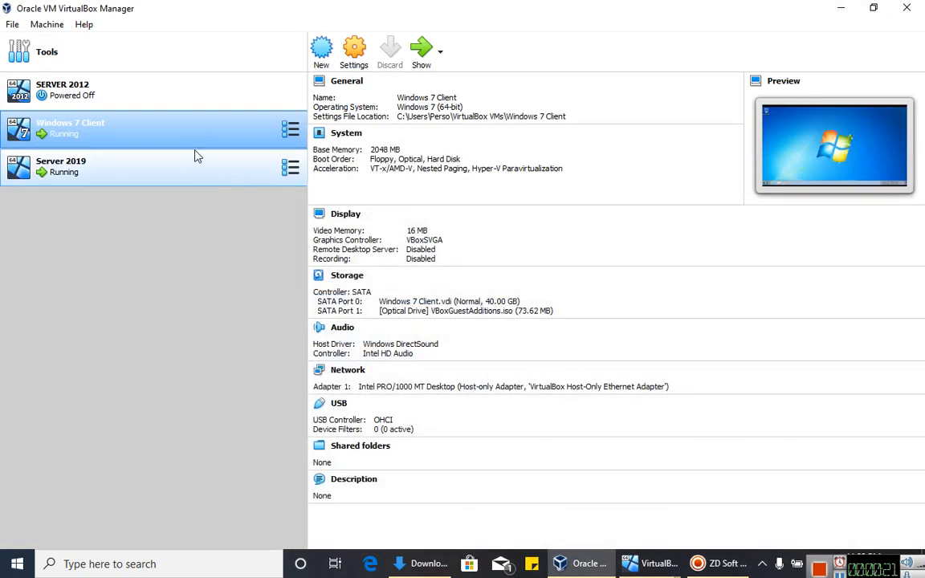
pyautogui.rightClick(204, 130)
pyautogui.click(283, 148)
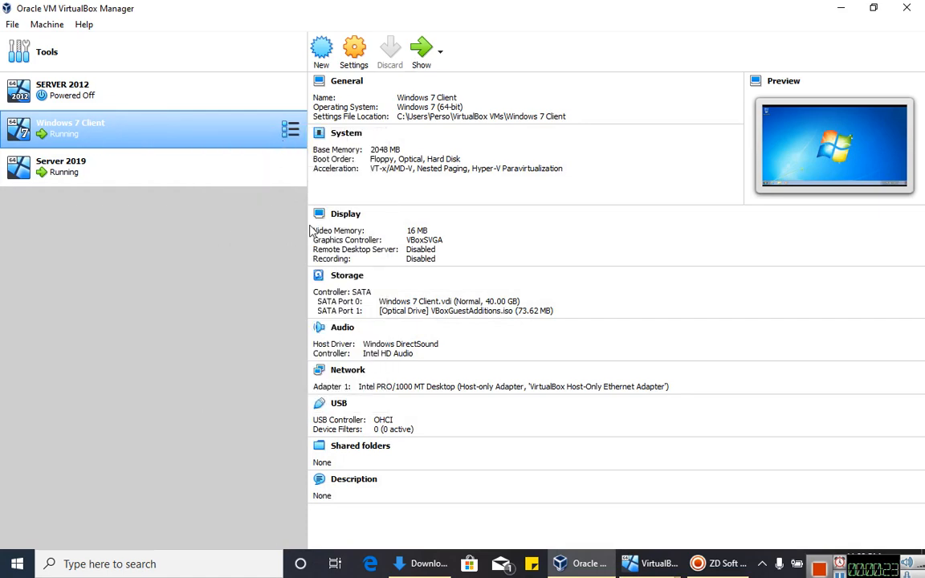
pyautogui.click(254, 255)
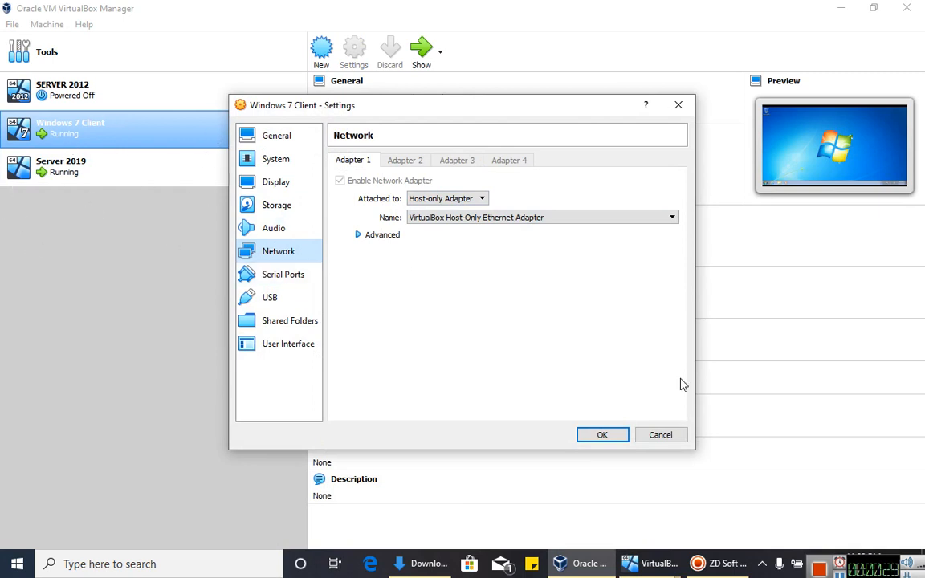
pyautogui.click(384, 235)
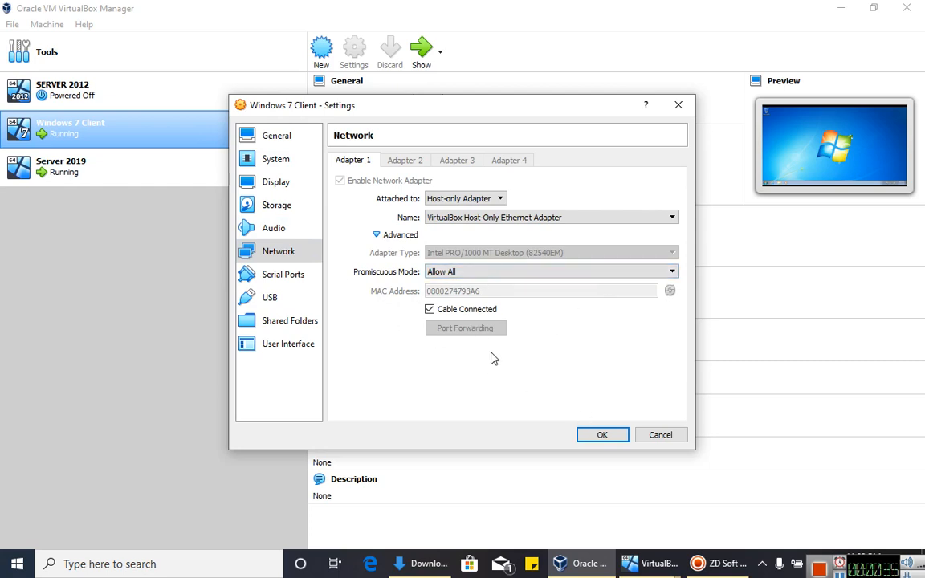
pyautogui.click(598, 435)
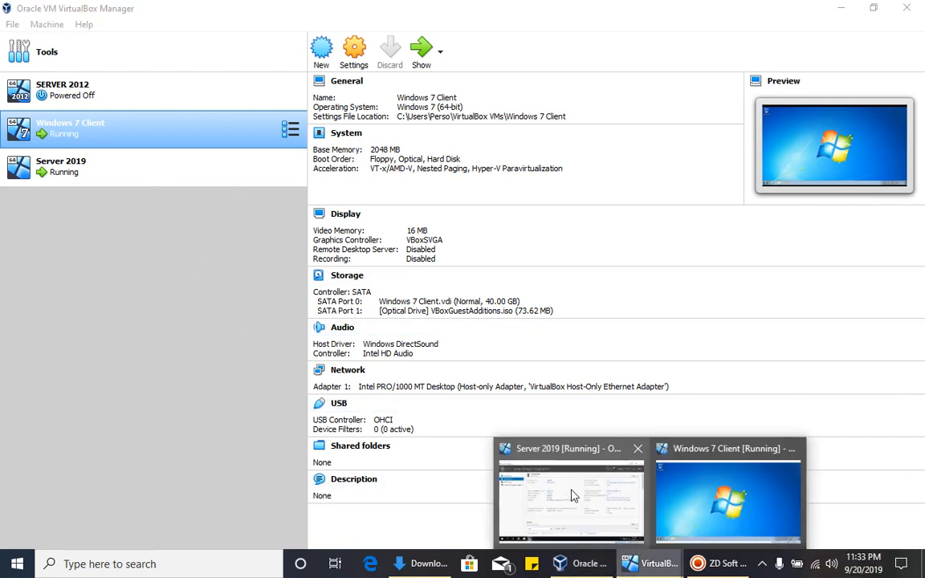
# - On the Server 2019 VM, open the Ethernet connection's IPv4 properties
pyautogui.click(571, 489)
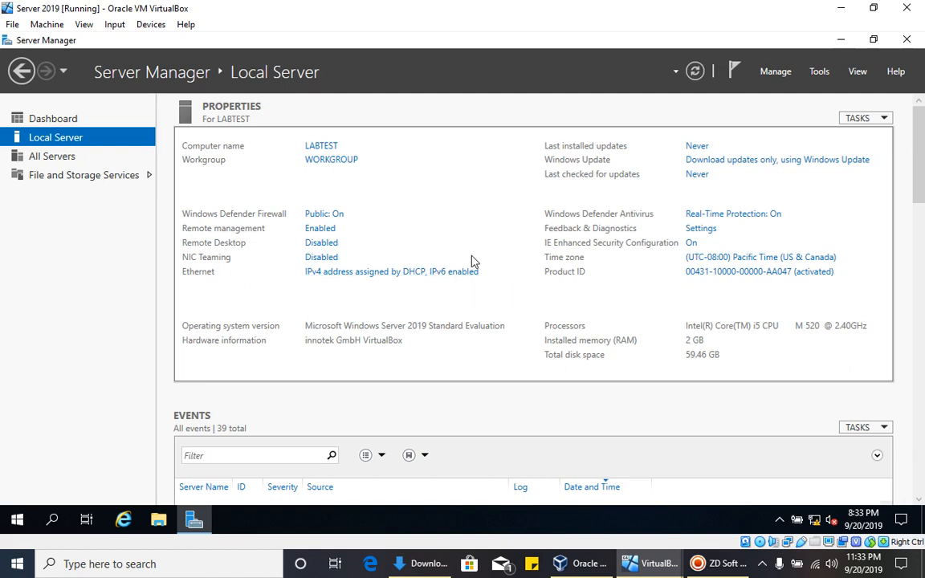
pyautogui.click(404, 273)
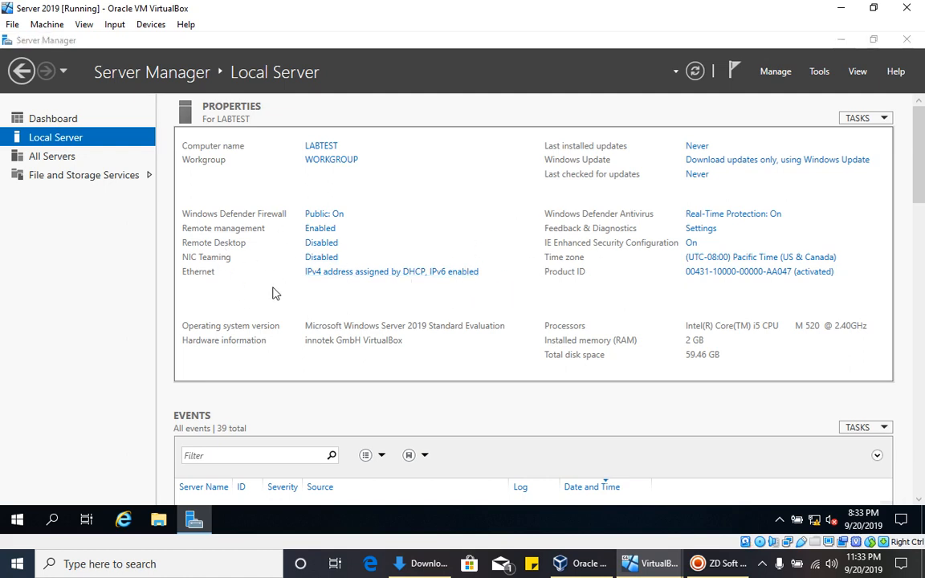
pyautogui.doubleClick(335, 158)
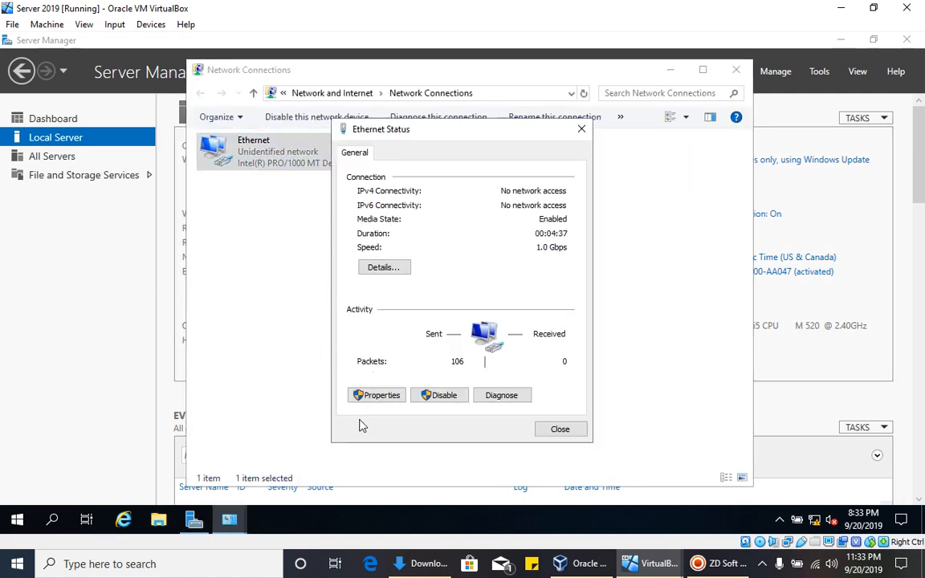
pyautogui.click(375, 395)
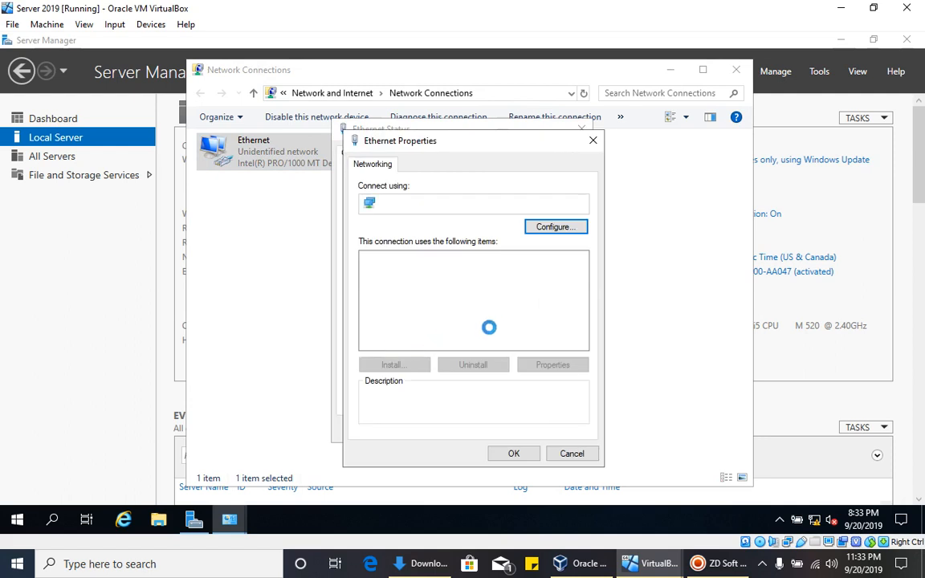
pyautogui.doubleClick(446, 295)
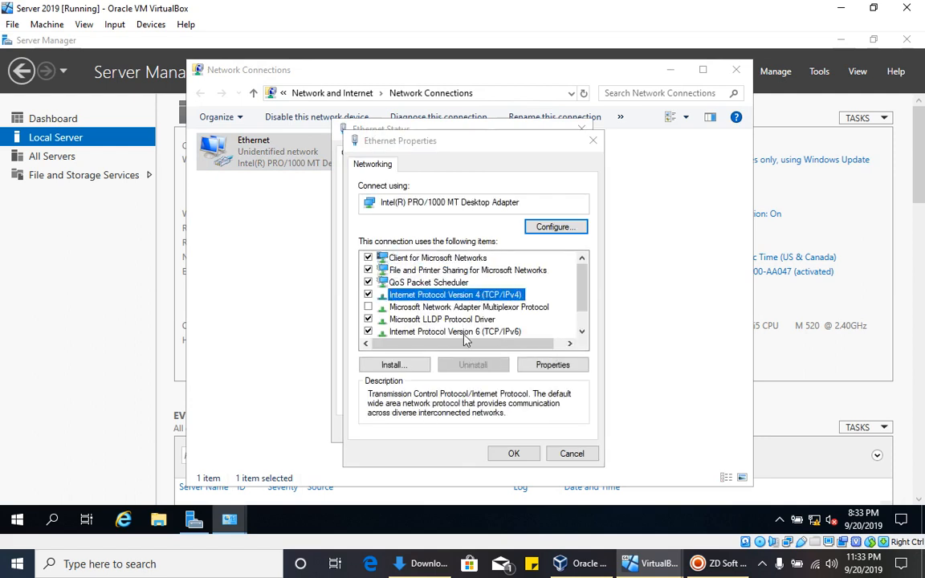
# - Assign static IP 192.168.0.1, mask 255.255.255.0, DNS 192.168.0.1, and close the network windows
pyautogui.click(394, 284)
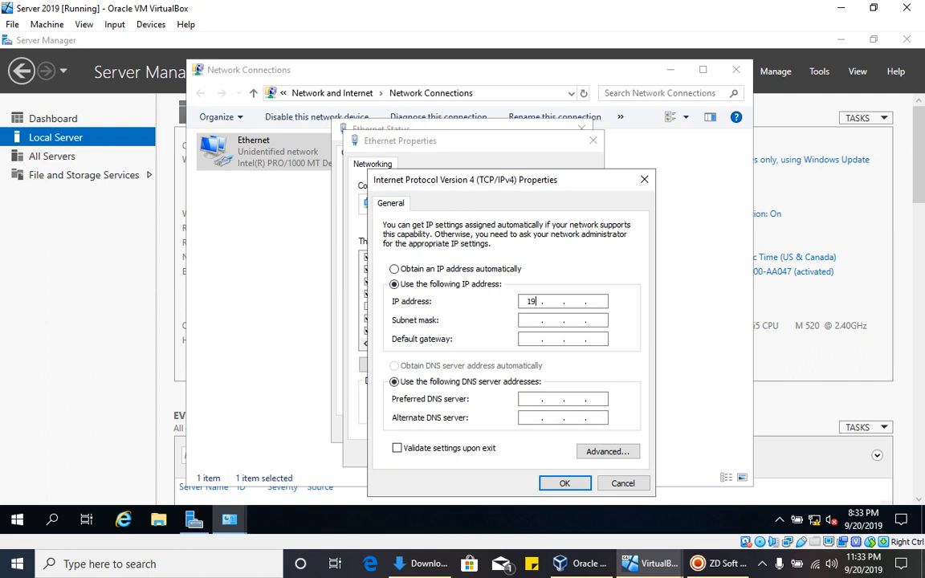
pyautogui.write('192 . 168')
pyautogui.click(534, 319)
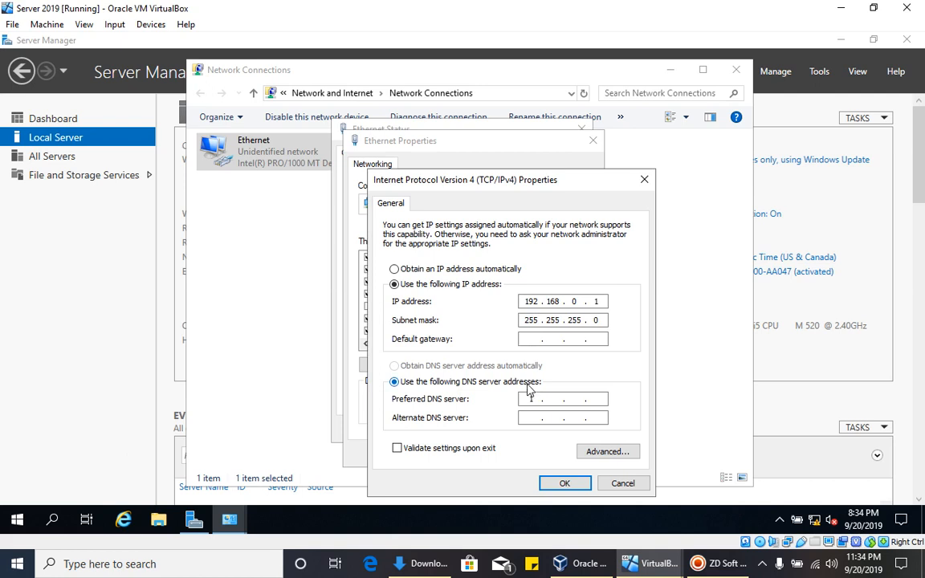
pyautogui.write('192 . 168 . 0 . 1')
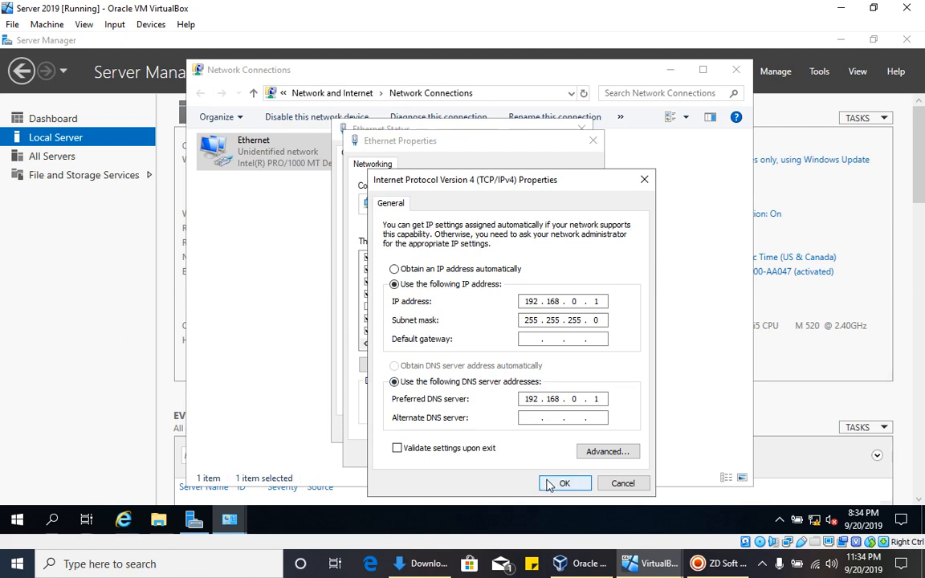
pyautogui.click(549, 485)
pyautogui.click(506, 452)
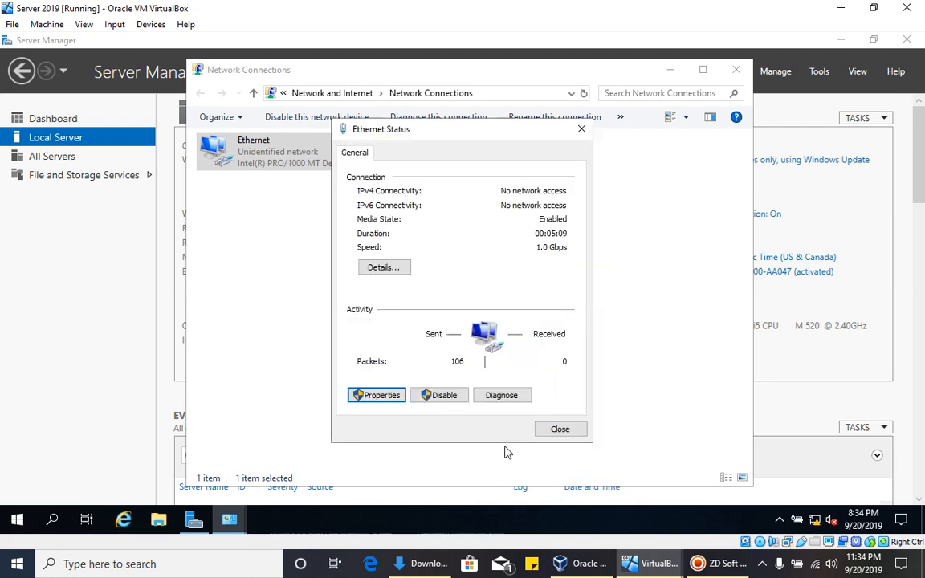
pyautogui.click(560, 429)
pyautogui.click(737, 70)
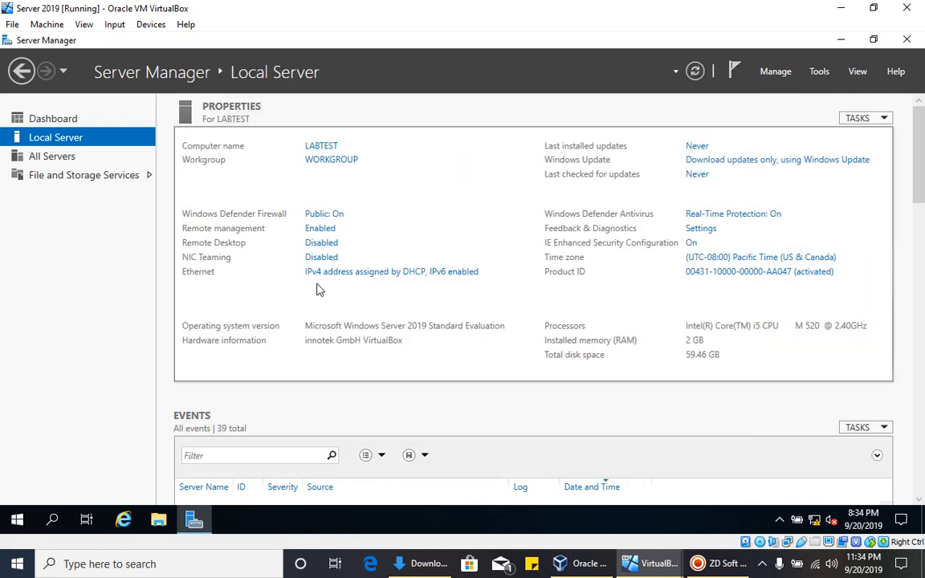
# - Refresh Local Server to show Ethernet 192.168.0.1; review name LABTEST in WORKGROUP without changes
pyautogui.click(695, 80)
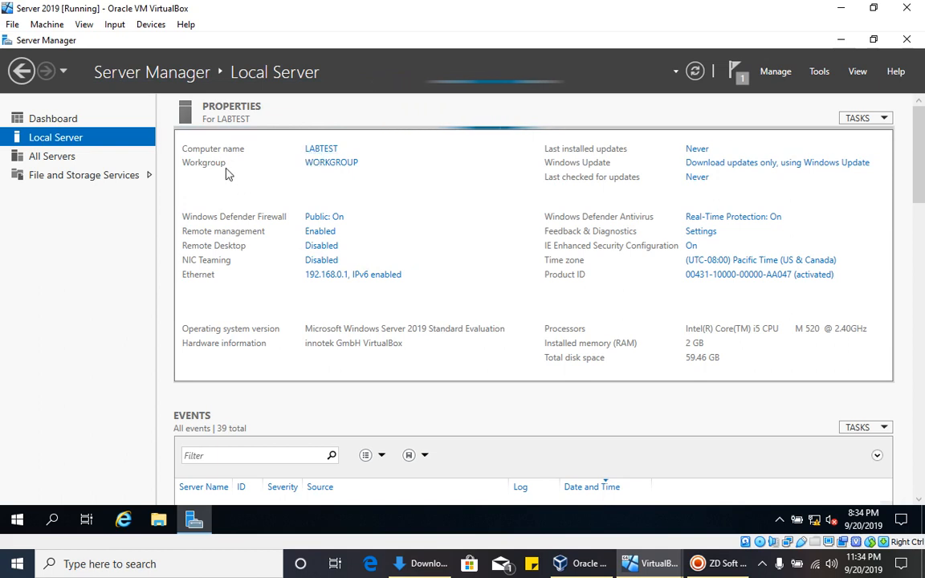
pyautogui.click(322, 154)
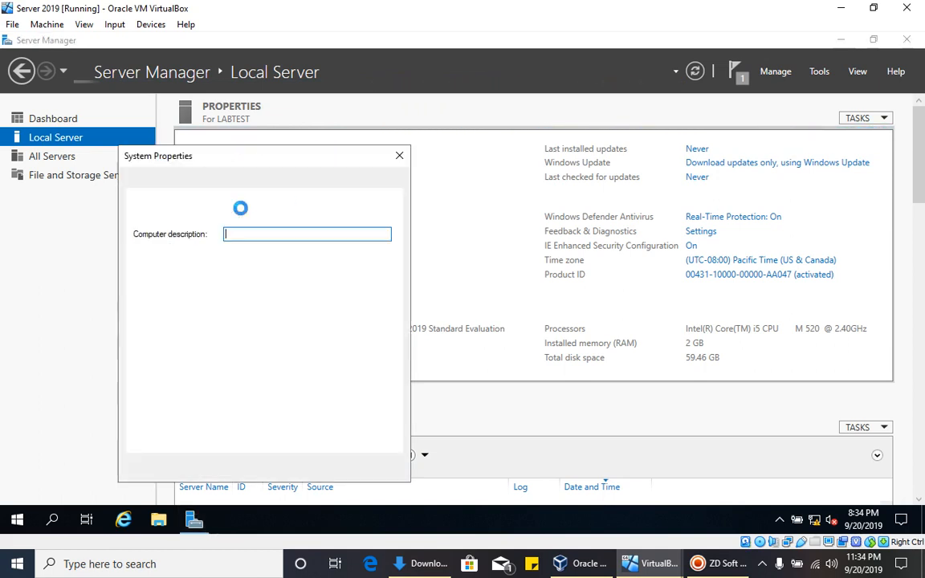
pyautogui.click(339, 314)
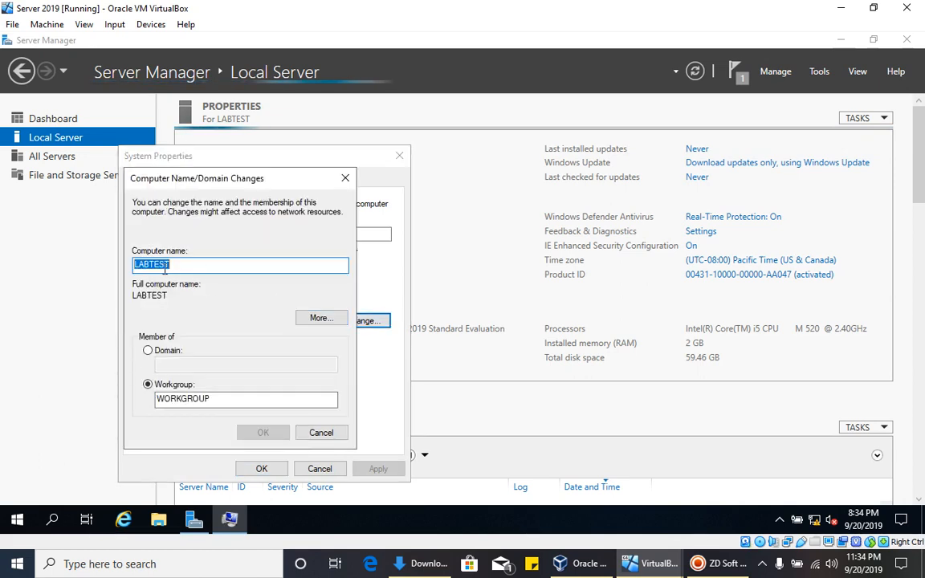
pyautogui.click(321, 432)
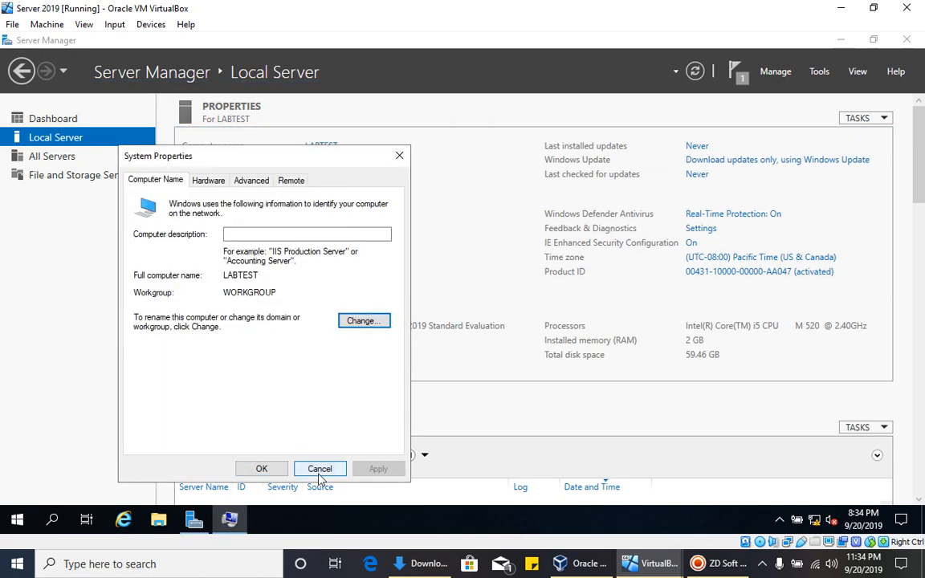
pyautogui.click(319, 469)
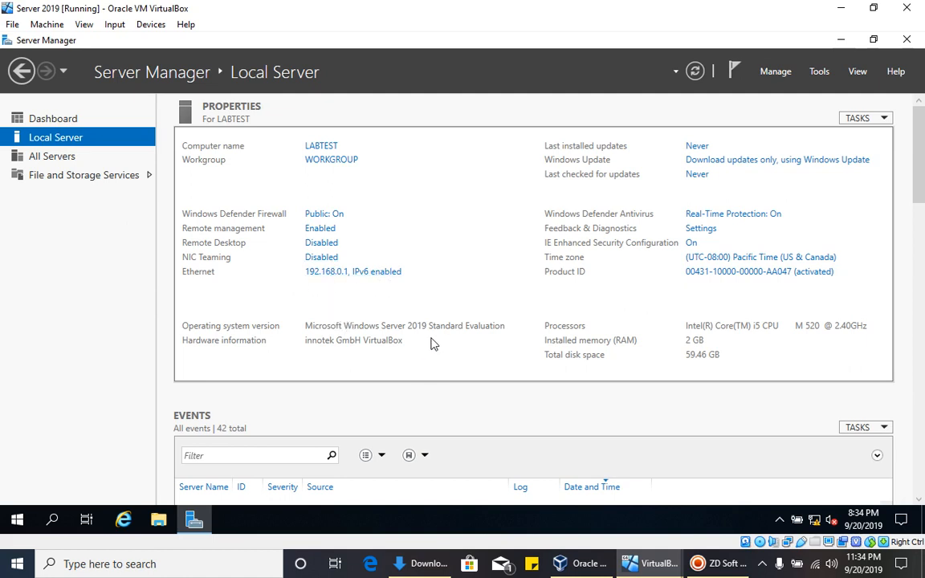
# - On the Windows 7 Client, open the Local Area Connection's IPv4 properties via Control Panel
pyautogui.click(650, 564)
pyautogui.click(681, 521)
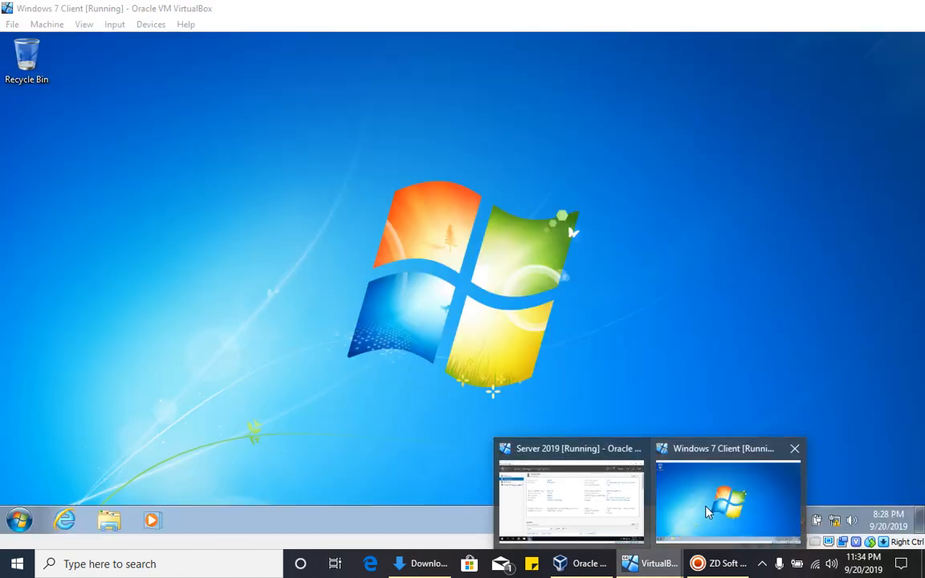
pyautogui.click(6, 517)
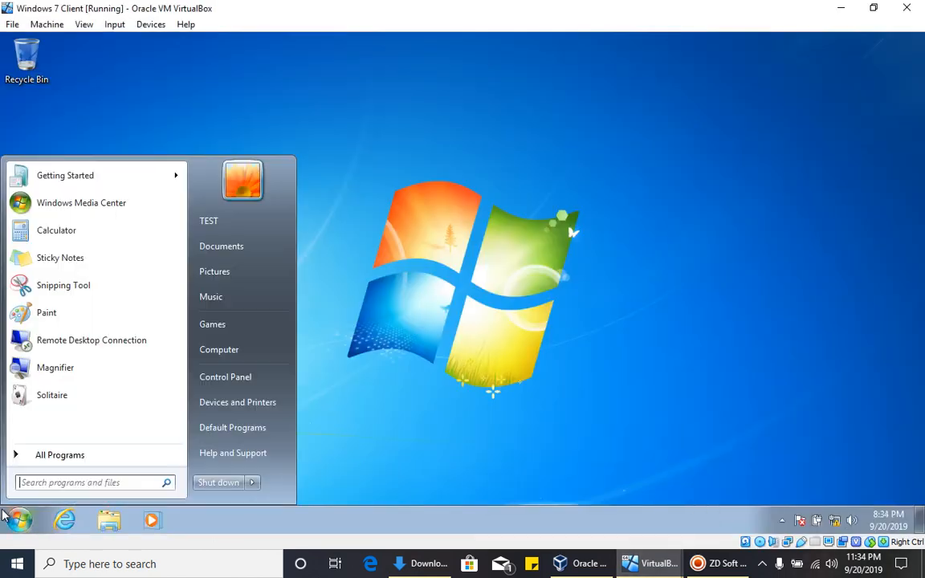
pyautogui.click(229, 377)
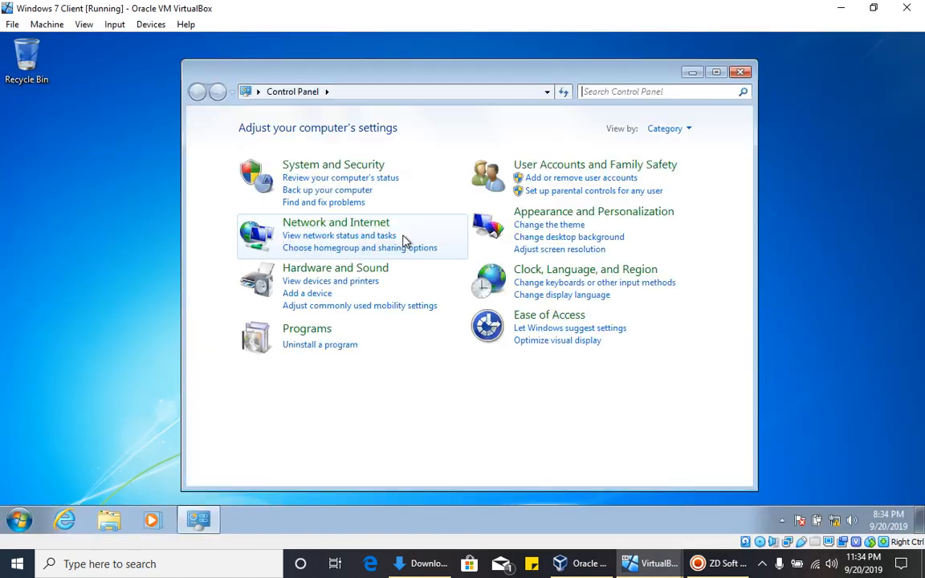
pyautogui.click(336, 223)
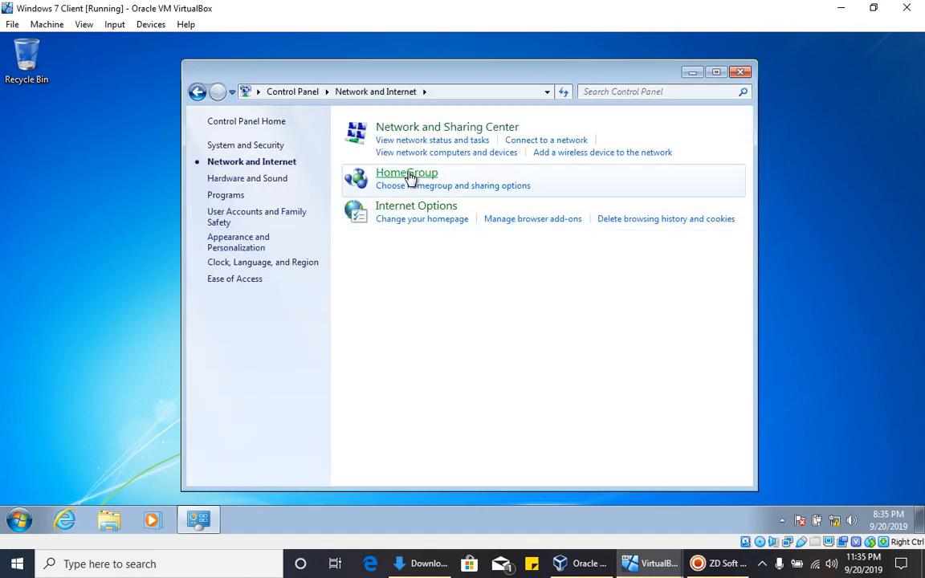
pyautogui.click(434, 135)
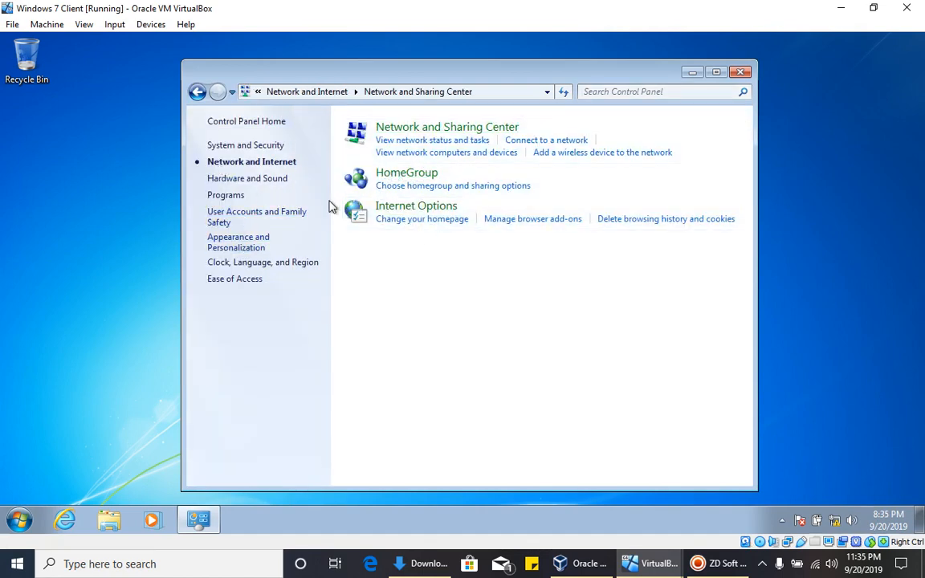
pyautogui.click(673, 236)
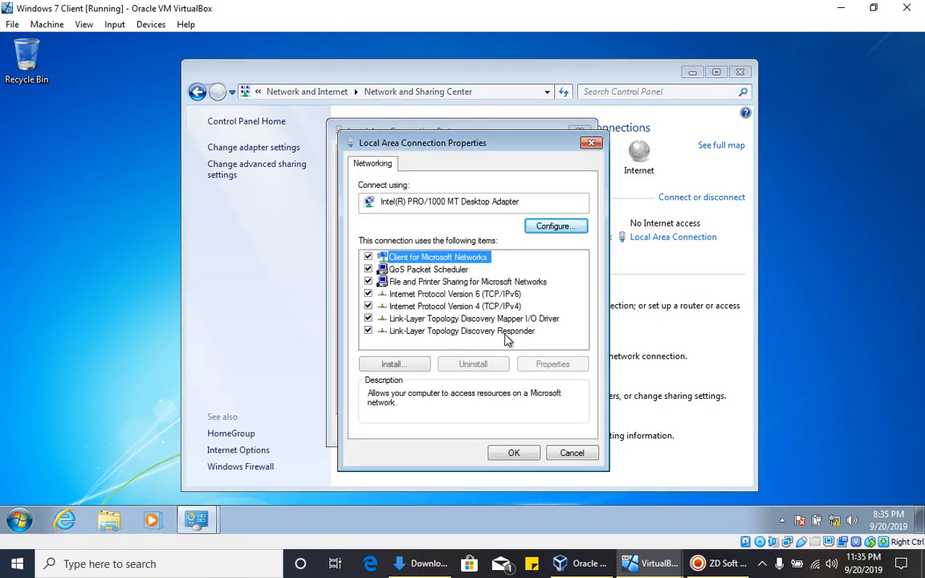
pyautogui.doubleClick(518, 307)
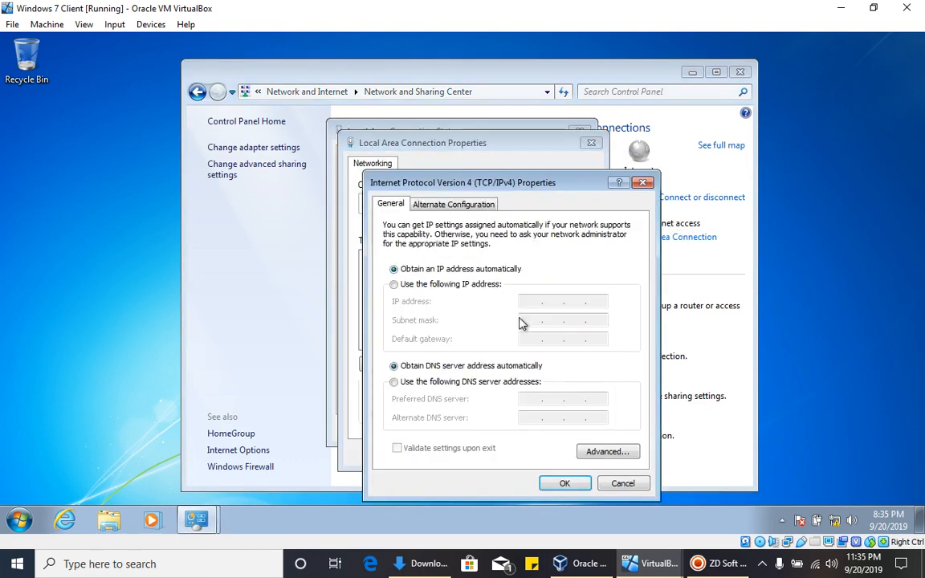
# - Set static IP 192.168.0.2, mask 255.255.255.0, DNS 192.168.0.1, and close the network windows
pyautogui.click(468, 287)
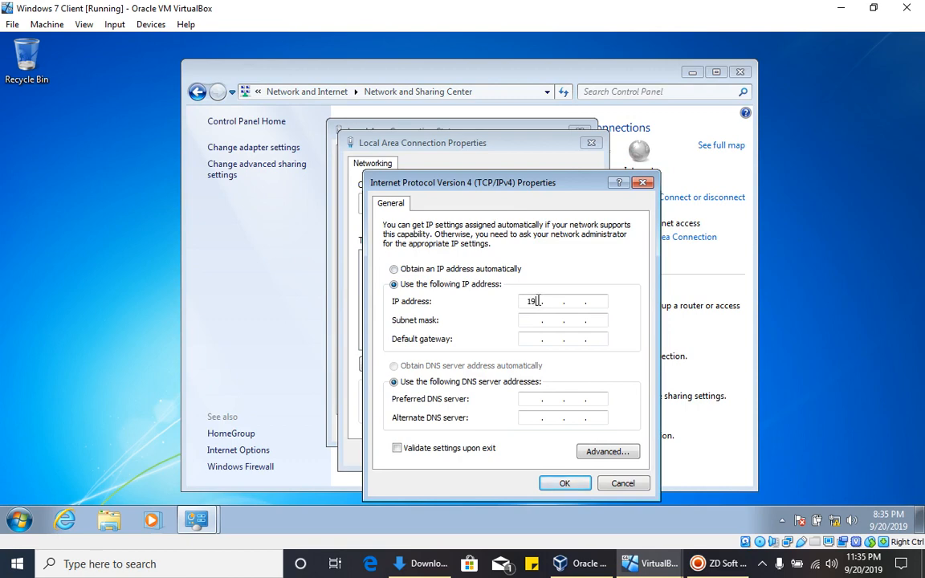
pyautogui.click(539, 301)
pyautogui.write('192')
pyautogui.click(595, 304)
pyautogui.click(536, 321)
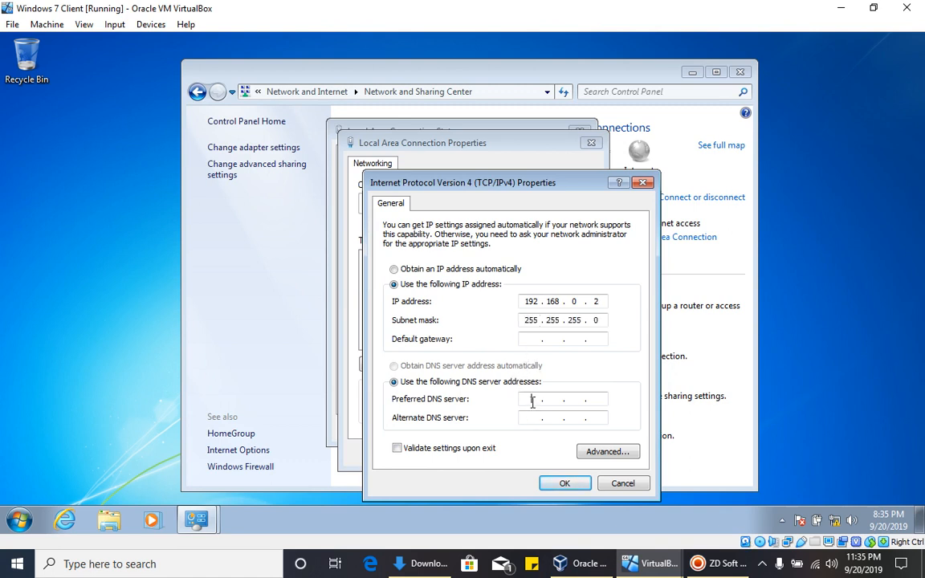
pyautogui.write('19')
pyautogui.write('8 . 0 . 1')
pyautogui.click(558, 486)
pyautogui.click(520, 454)
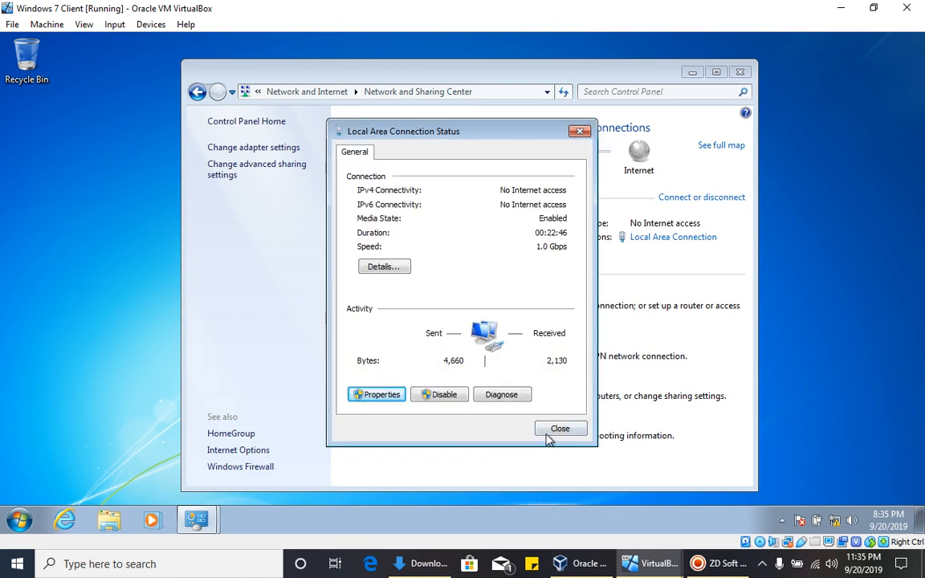
pyautogui.click(554, 430)
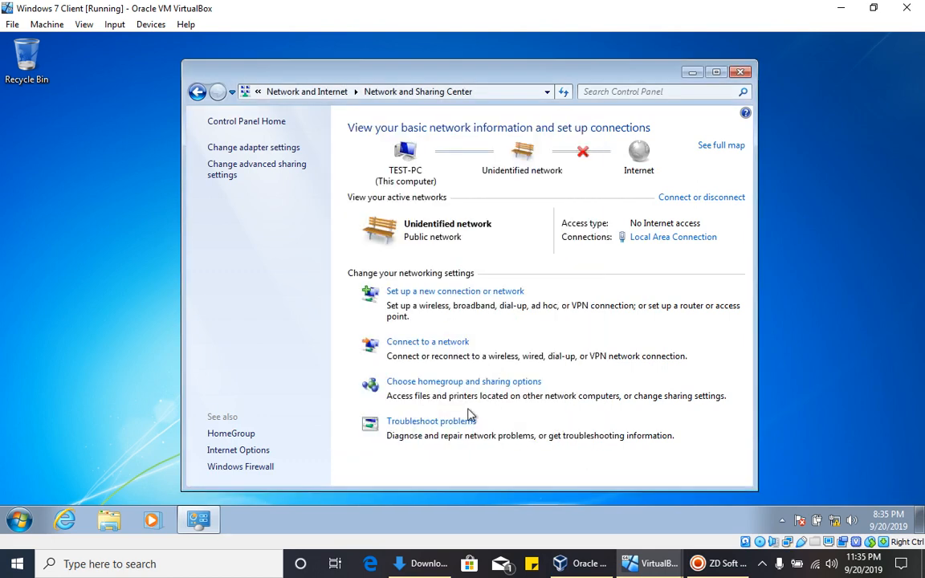
pyautogui.click(740, 72)
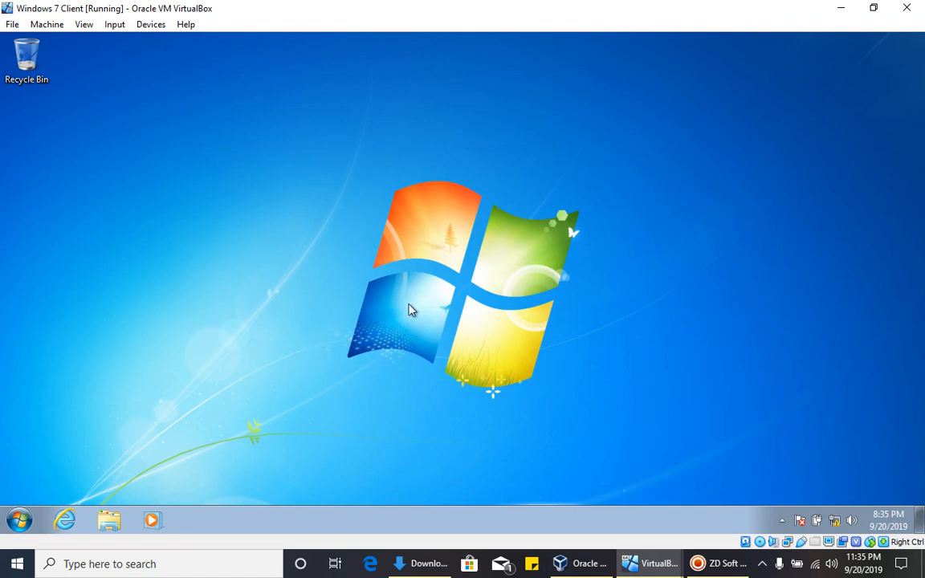
# - In Command Prompt, ping 192.168.0.1 and 192.168.0.2, each getting 4/4 replies
pyautogui.click(19, 520)
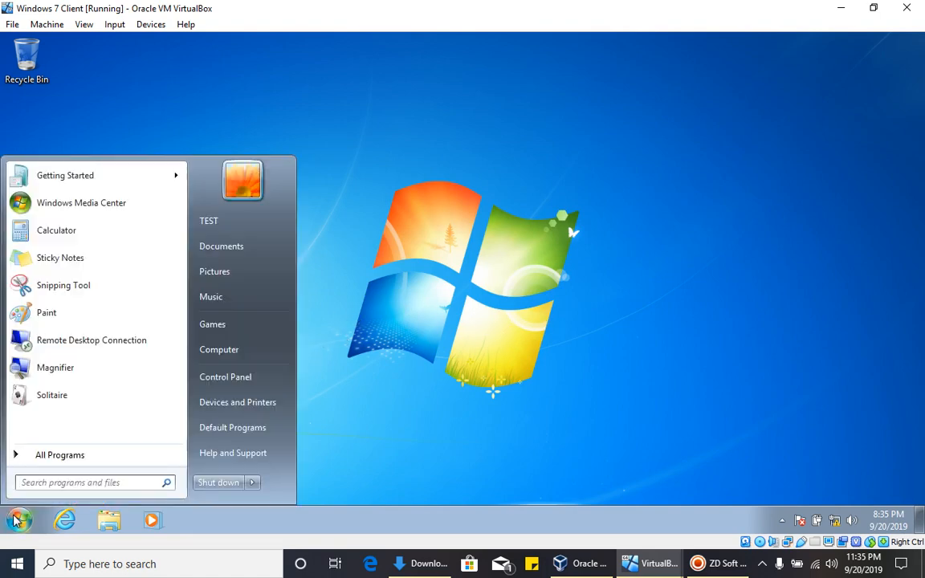
pyautogui.write('cmd')
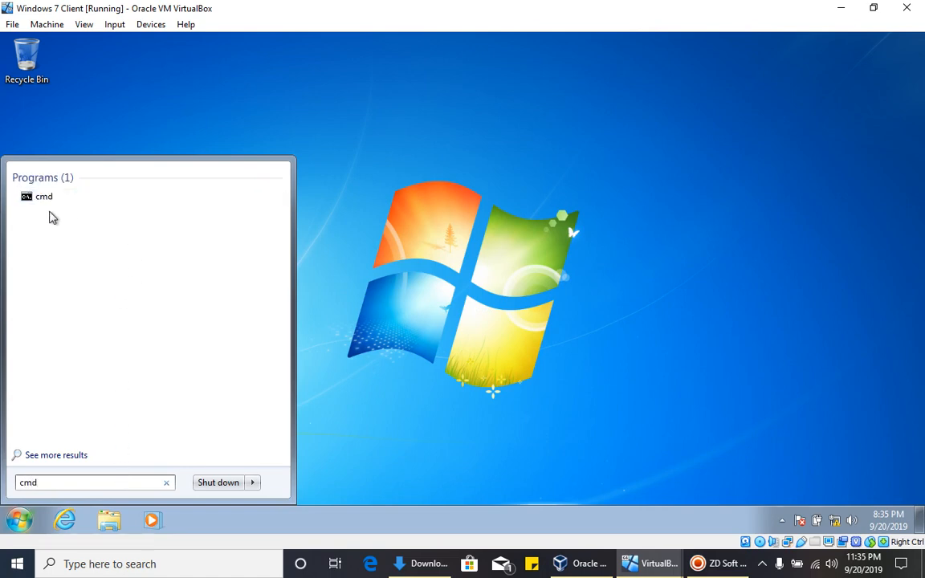
pyautogui.click(45, 200)
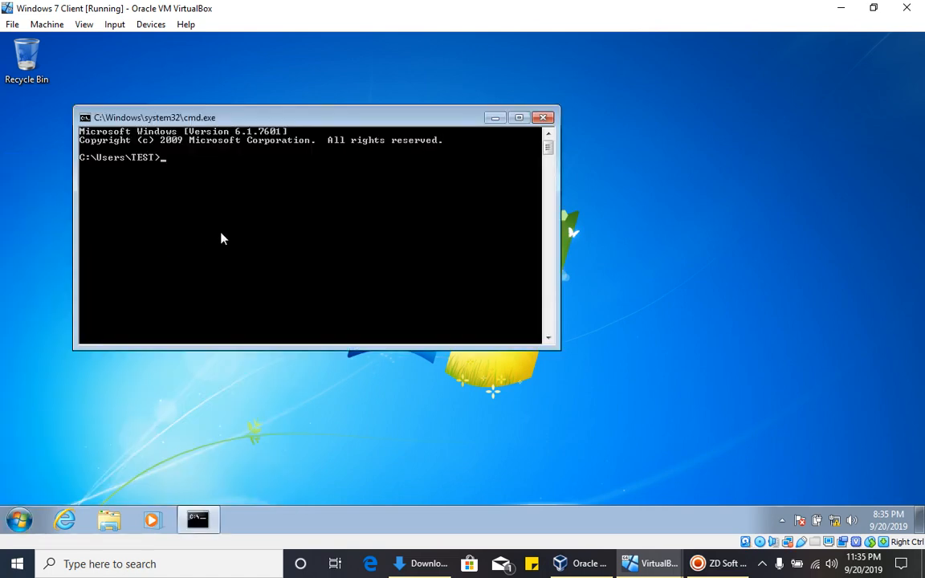
pyautogui.write('ping 192.168.0.1')
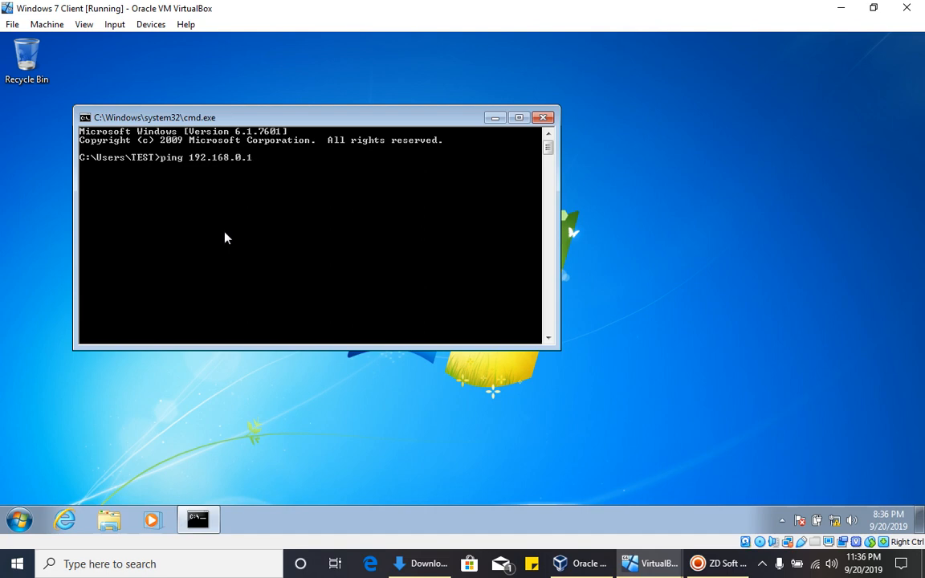
pyautogui.press('Return')
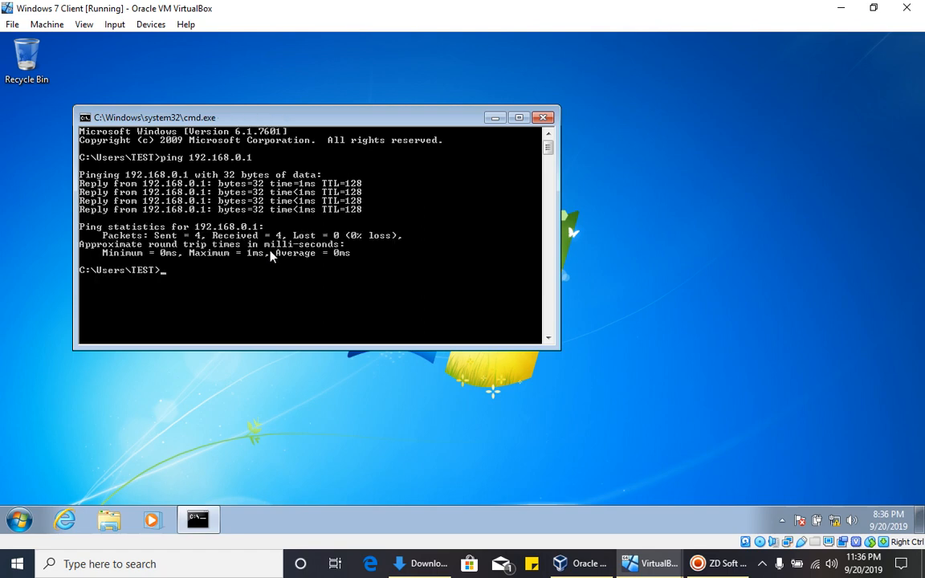
pyautogui.press('Up')
pyautogui.press('Return')
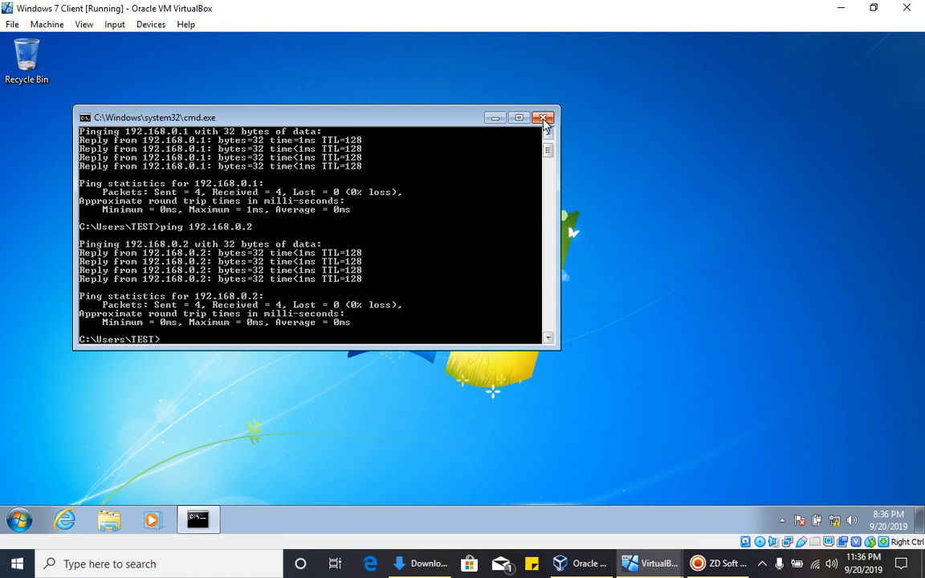
# - Close Command Prompt and switch back to the Server 2019 VM
pyautogui.moveTo(432, 120); pyautogui.dragTo(476, 122)
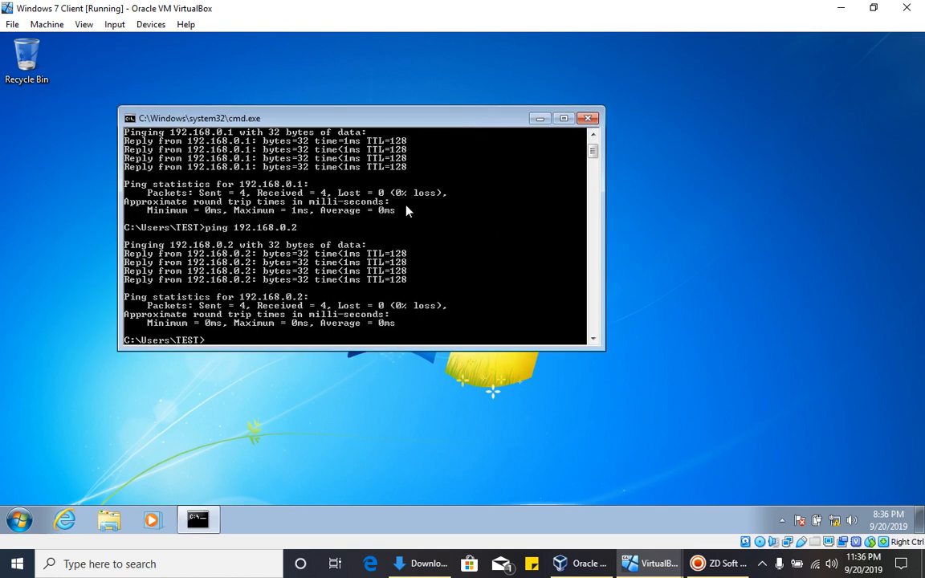
pyautogui.click(588, 118)
pyautogui.click(568, 567)
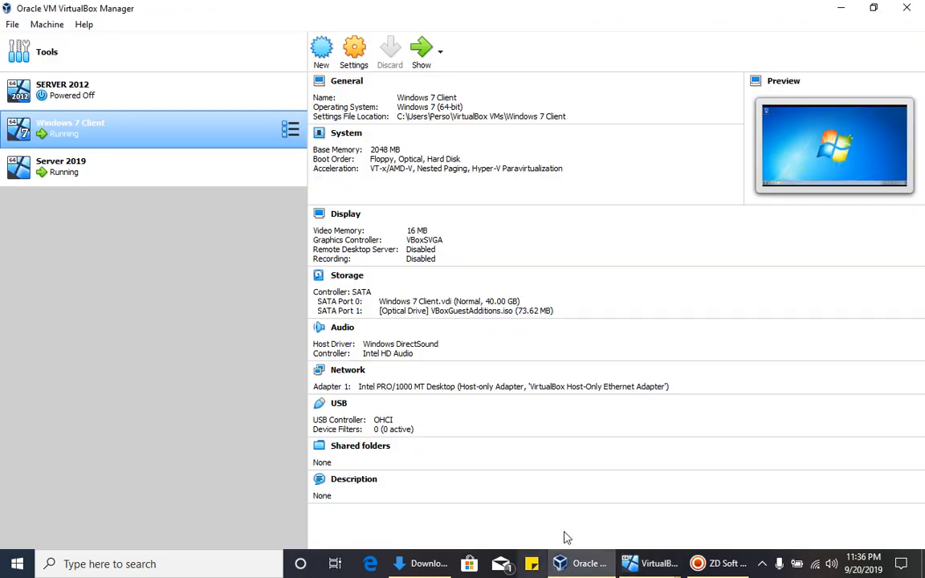
pyautogui.moveTo(652, 564)
pyautogui.click(614, 518)
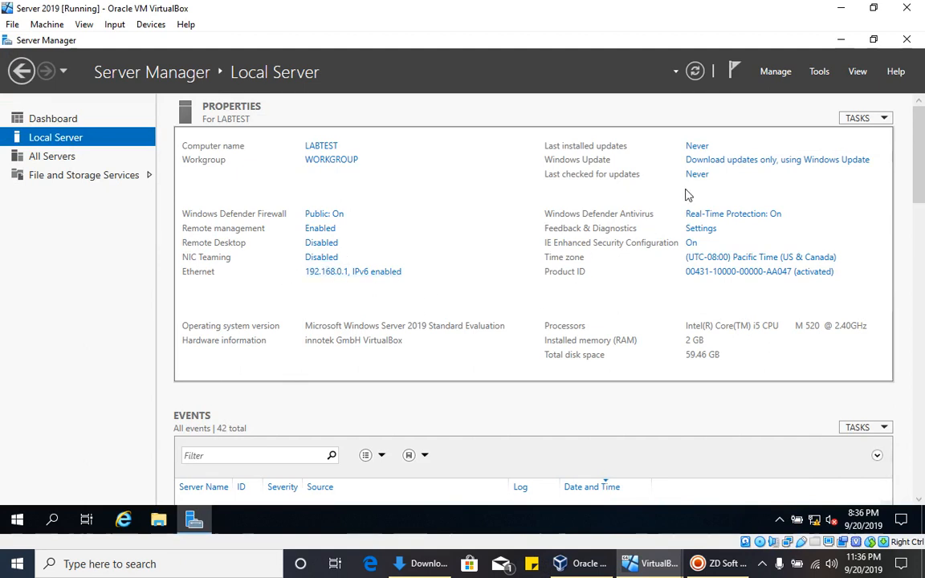
# - Start Add Roles and Features with role-based installation targeting LABTEST
pyautogui.click(771, 73)
pyautogui.click(786, 91)
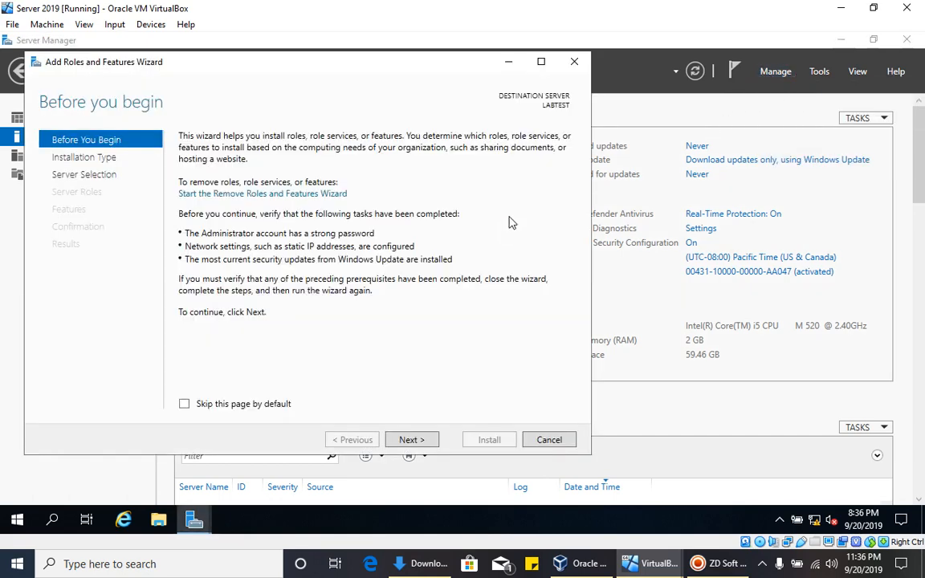
pyautogui.click(409, 440)
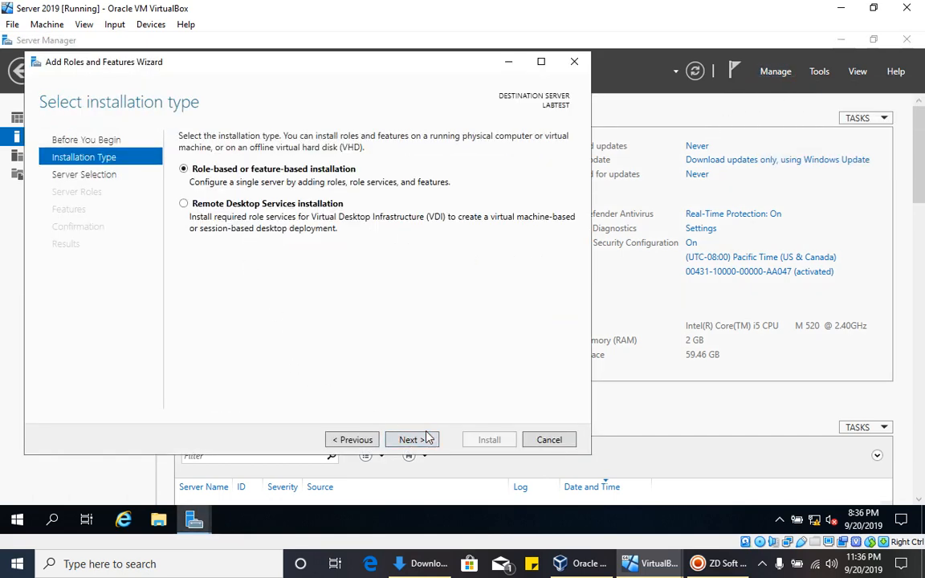
pyautogui.click(425, 442)
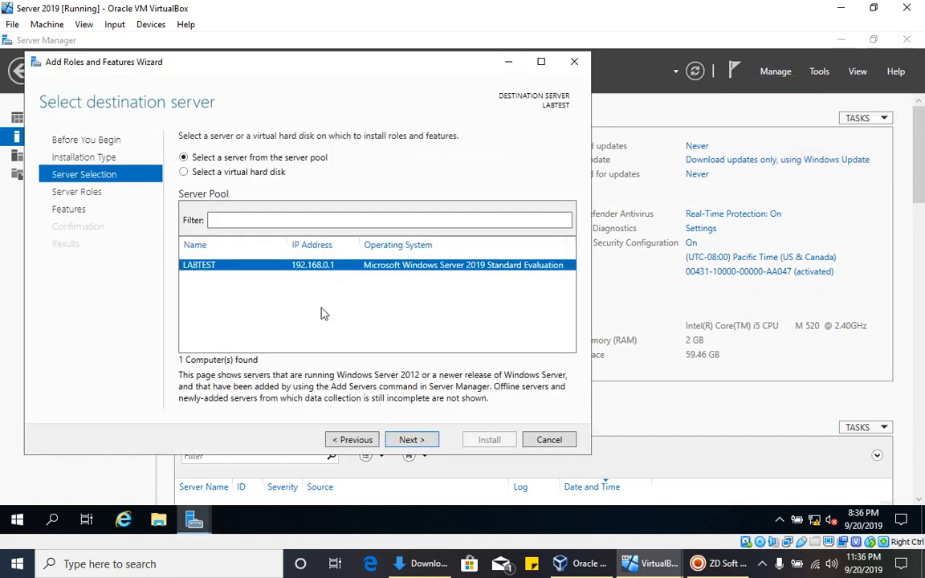
pyautogui.click(410, 441)
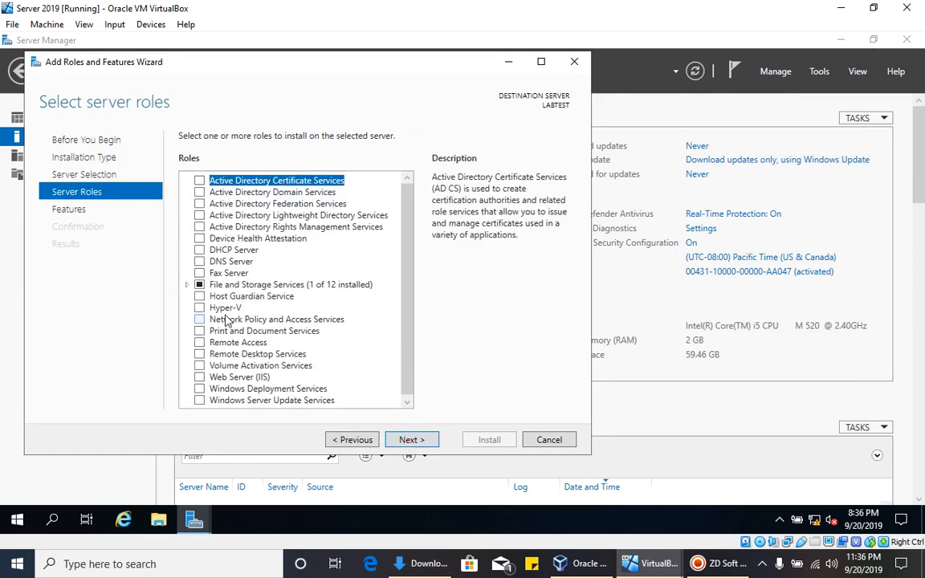
# - Select Active Directory Domain Services with its management tools and advance to Confirmation
pyautogui.click(200, 193)
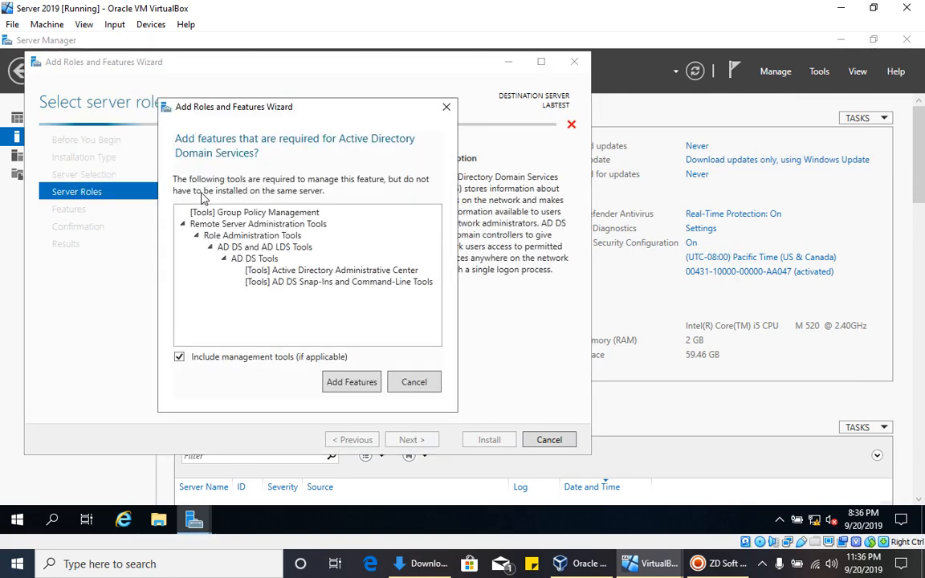
pyautogui.click(350, 382)
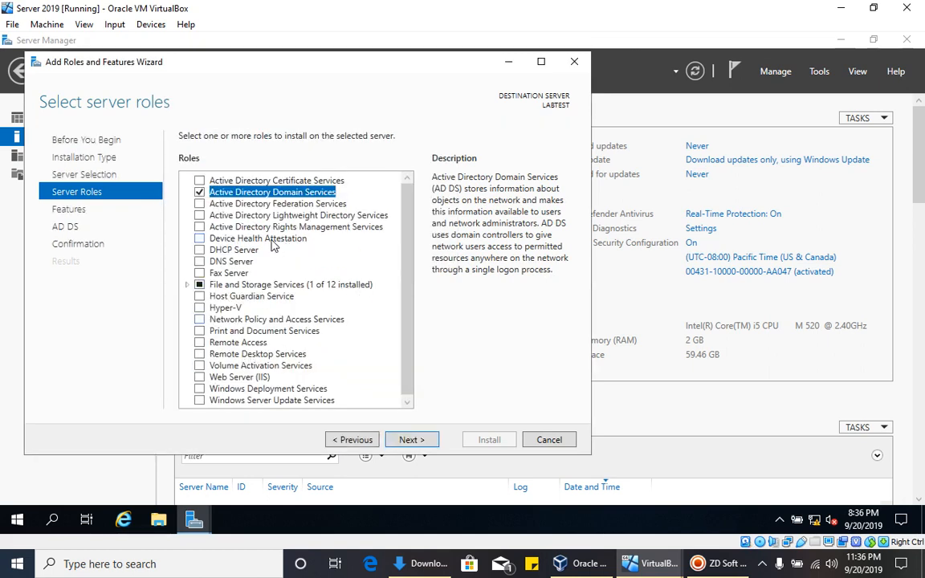
pyautogui.scroll(-1, 407, 299)
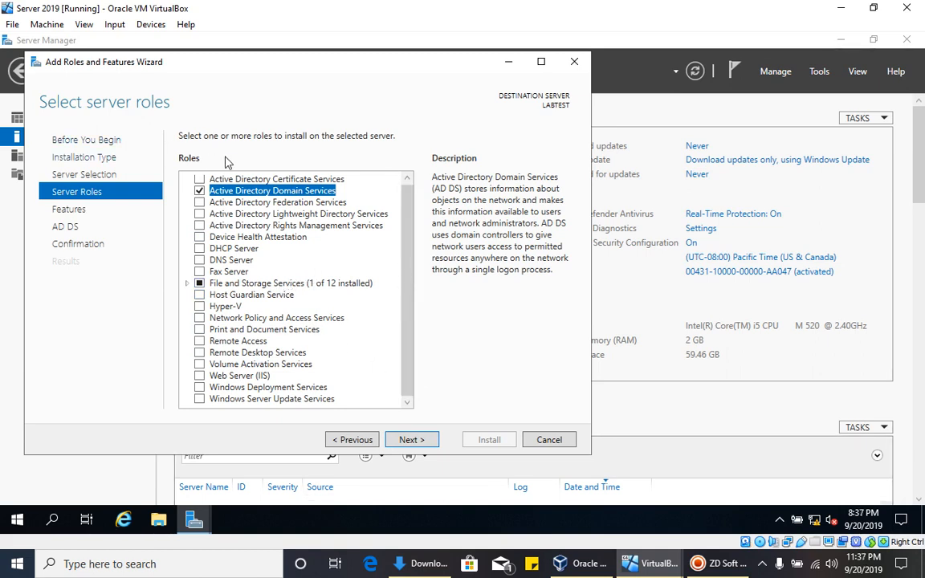
pyautogui.scroll(1, 232, 196)
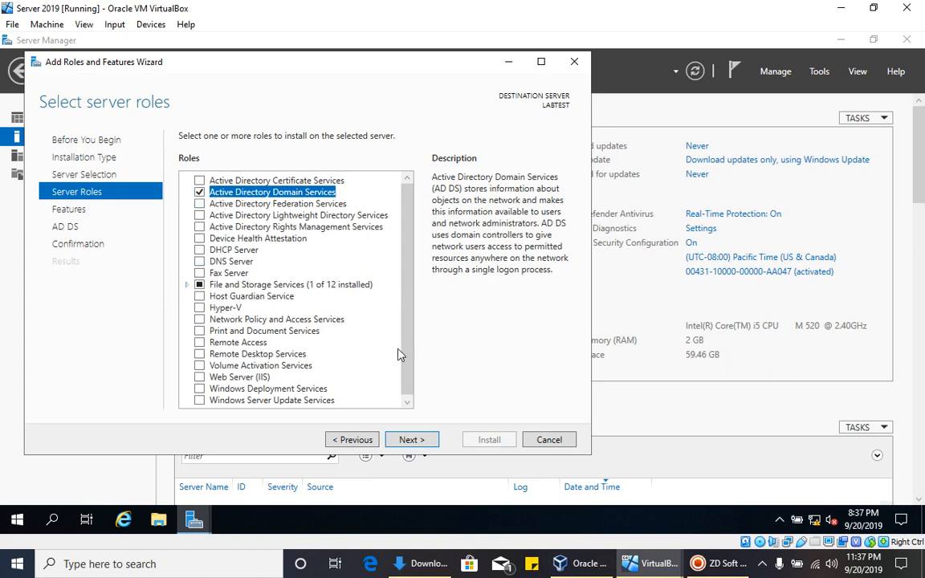
pyautogui.click(409, 439)
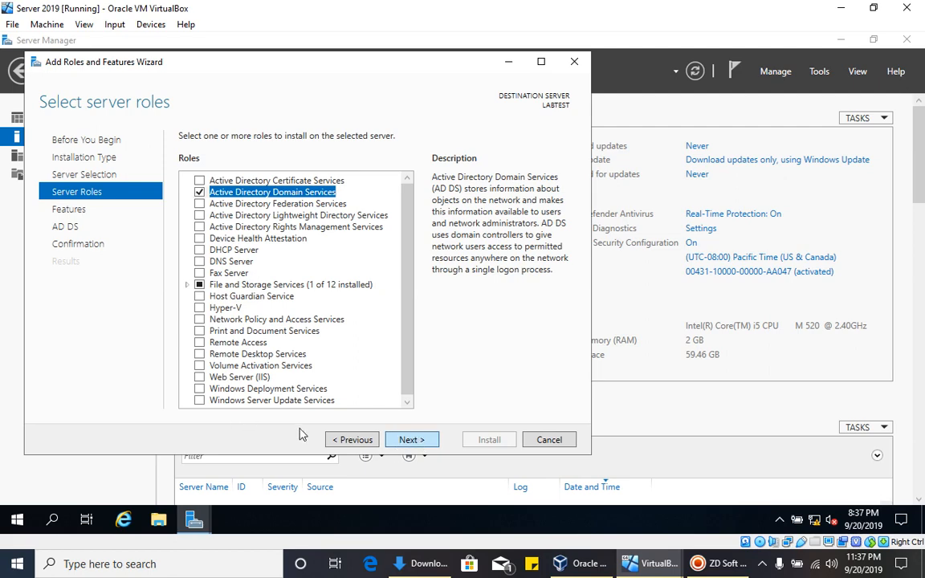
pyautogui.click(411, 438)
pyautogui.click(407, 438)
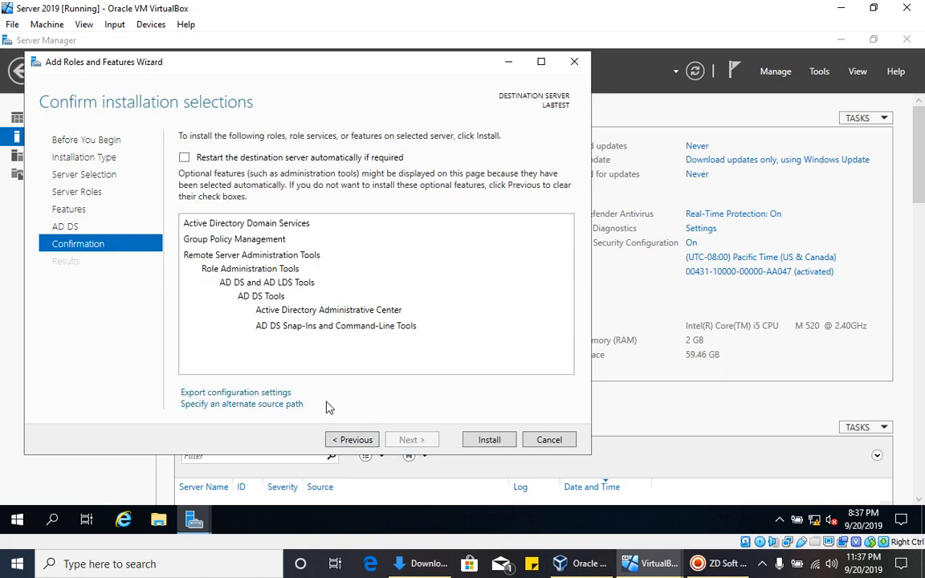
# - Allow automatic restarts and install Active Directory Domain Services on LABTEST
pyautogui.click(223, 157)
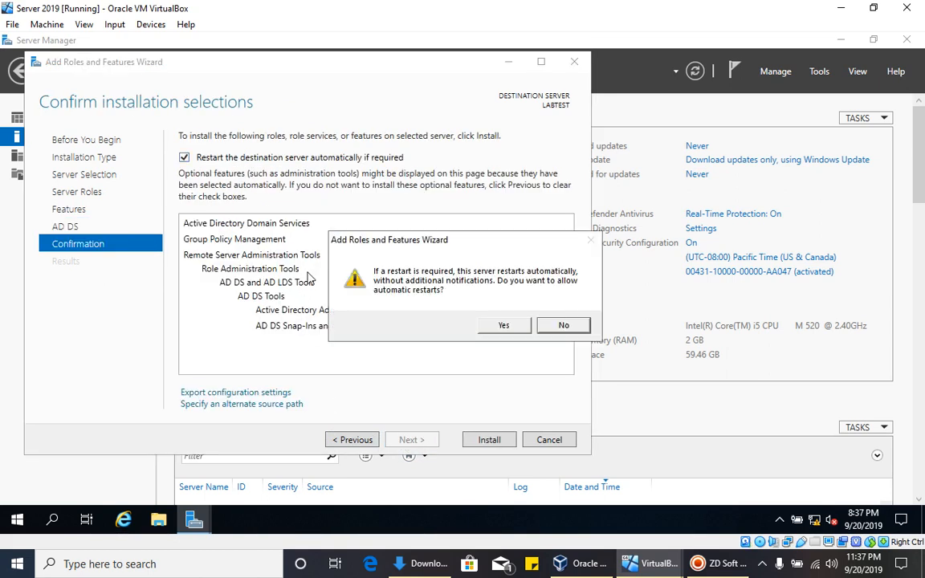
pyautogui.click(498, 326)
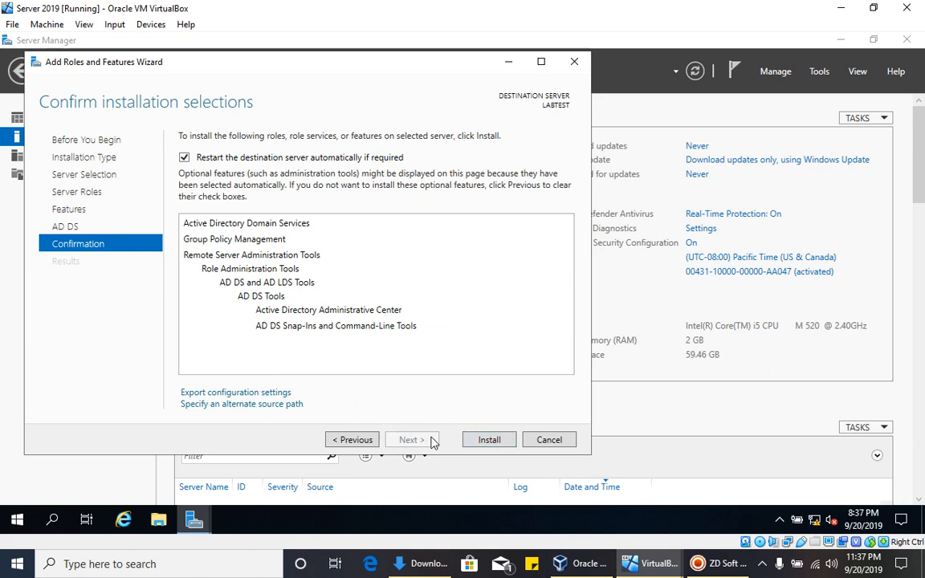
pyautogui.click(471, 438)
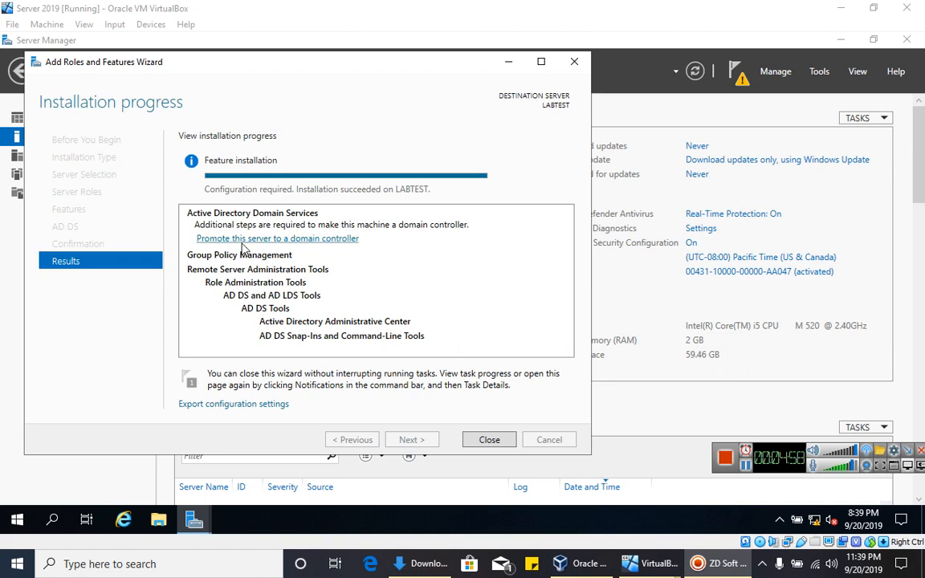
# - Launch 'Promote this server to a domain controller' from notifications and select 'Add a new forest'
pyautogui.click(488, 440)
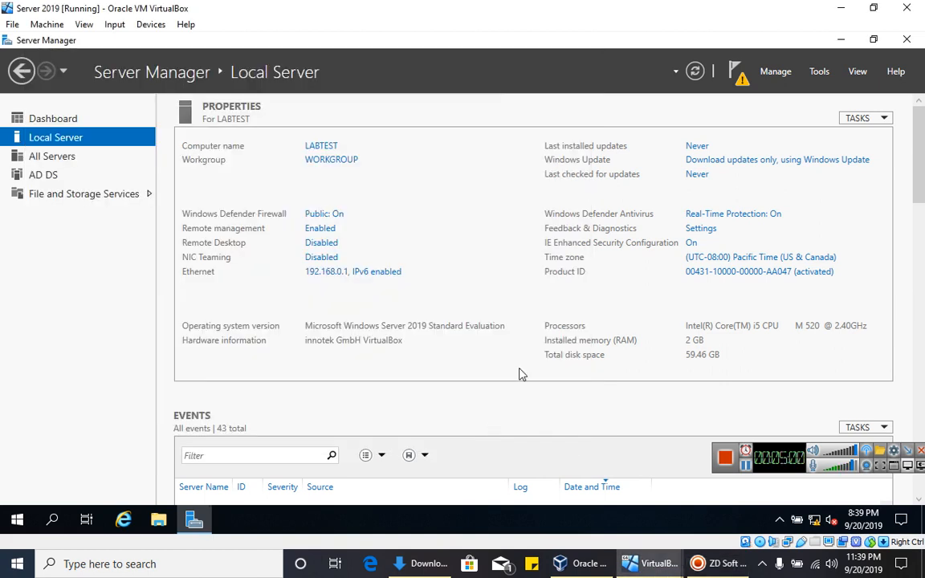
pyautogui.click(738, 83)
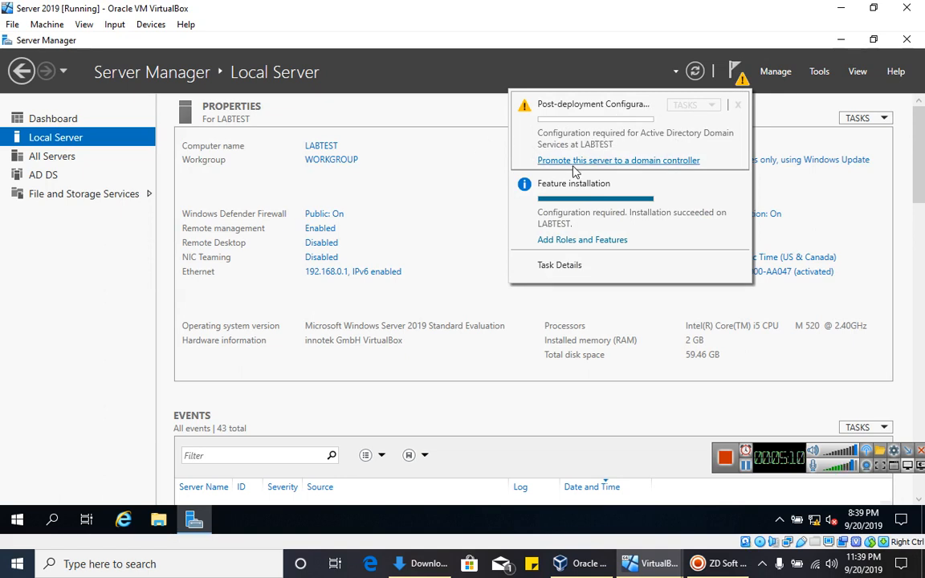
pyautogui.click(633, 161)
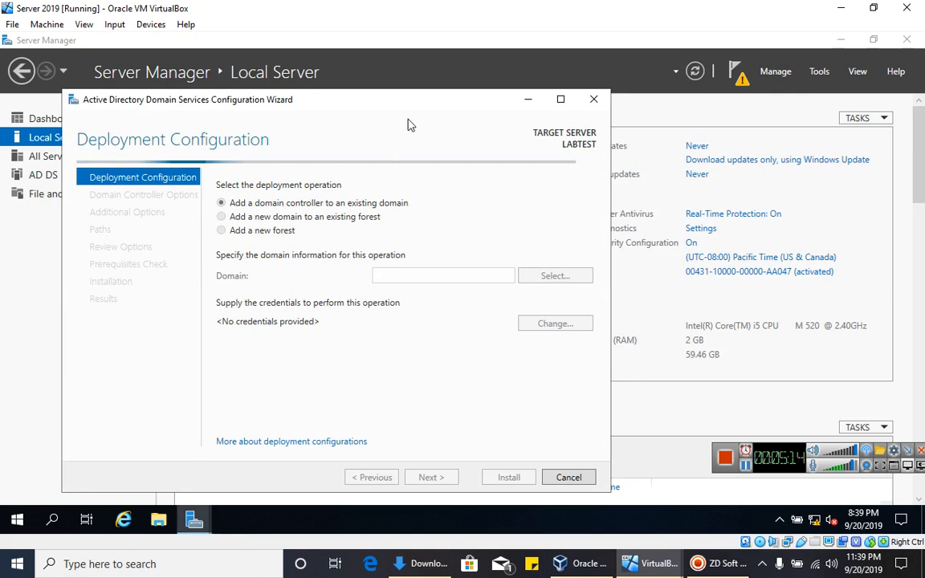
pyautogui.moveTo(413, 103); pyautogui.dragTo(404, 78)
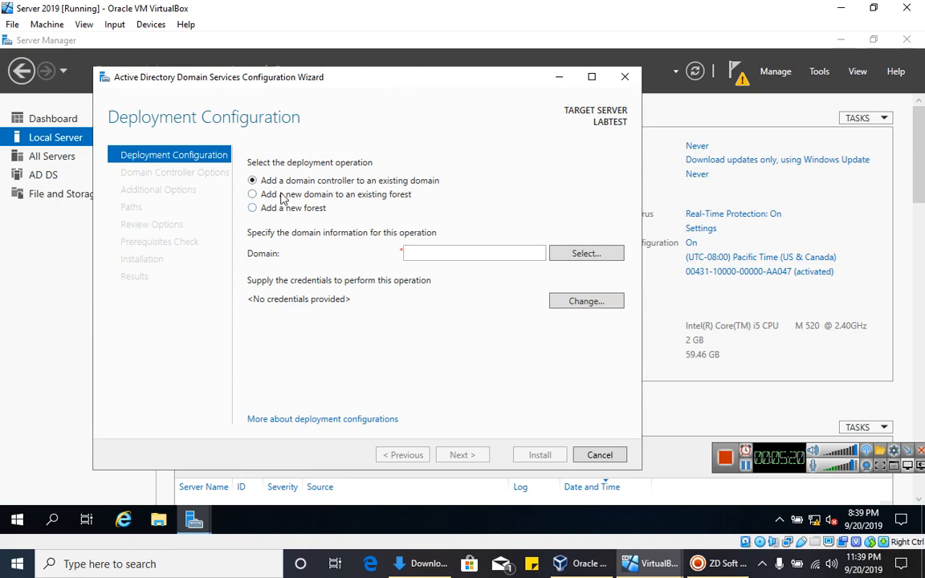
pyautogui.moveTo(422, 84); pyautogui.dragTo(450, 93)
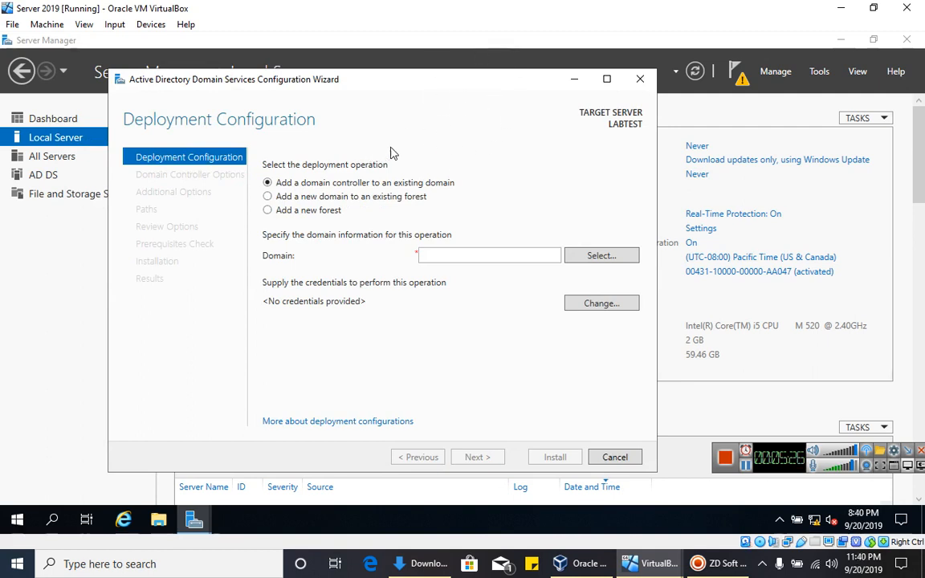
pyautogui.moveTo(413, 75); pyautogui.dragTo(402, 70)
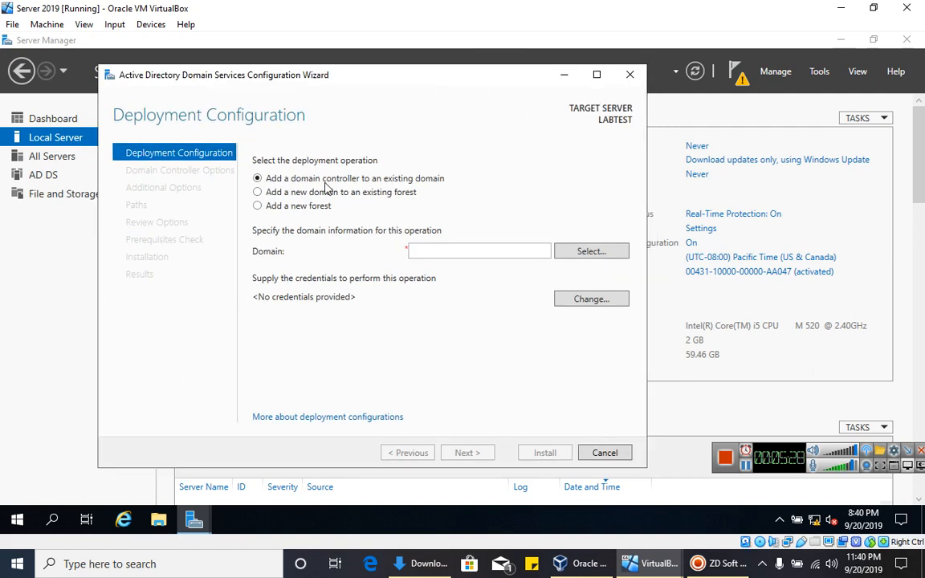
pyautogui.click(257, 207)
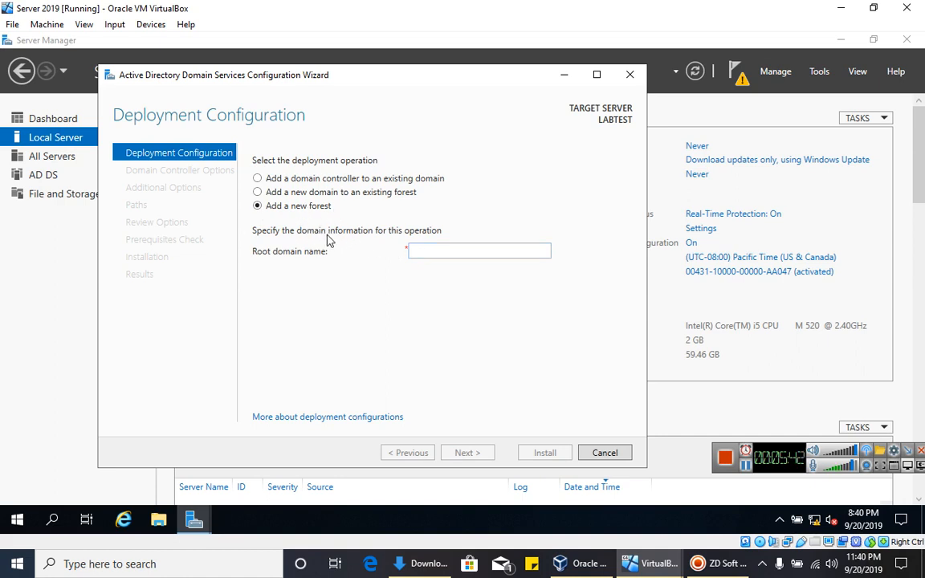
# - Enter TEST.COM as the root domain name and continue to Domain Controller Options
pyautogui.click(438, 255)
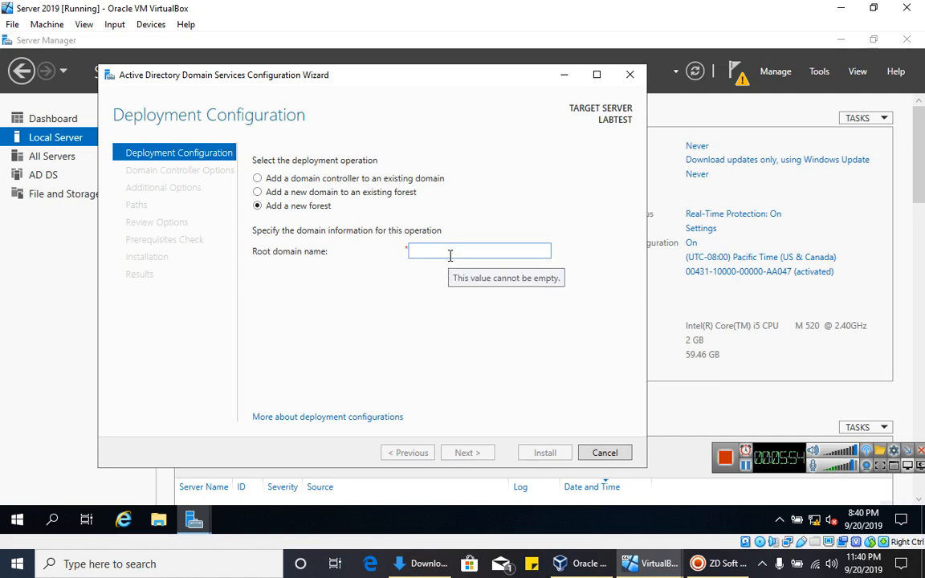
pyautogui.click(451, 256)
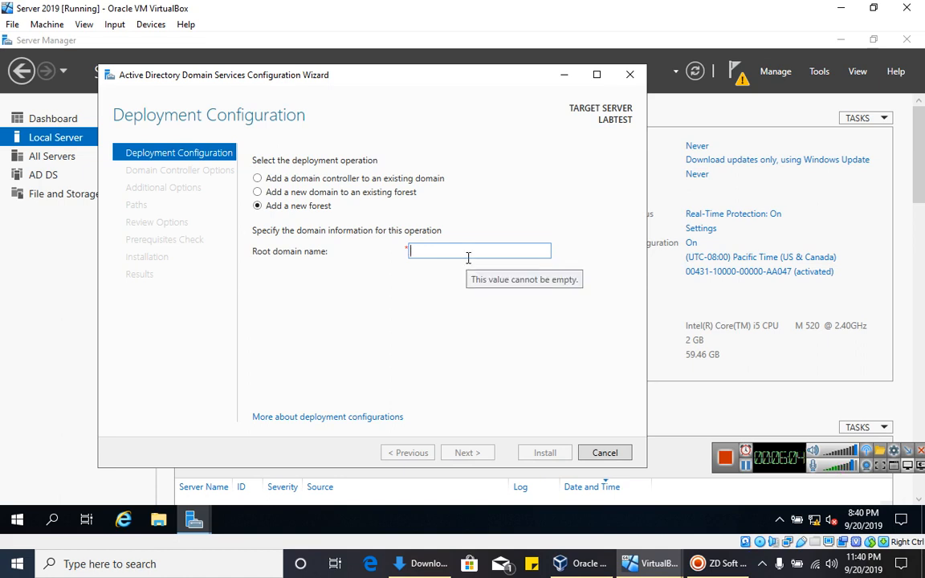
pyautogui.write('LA')
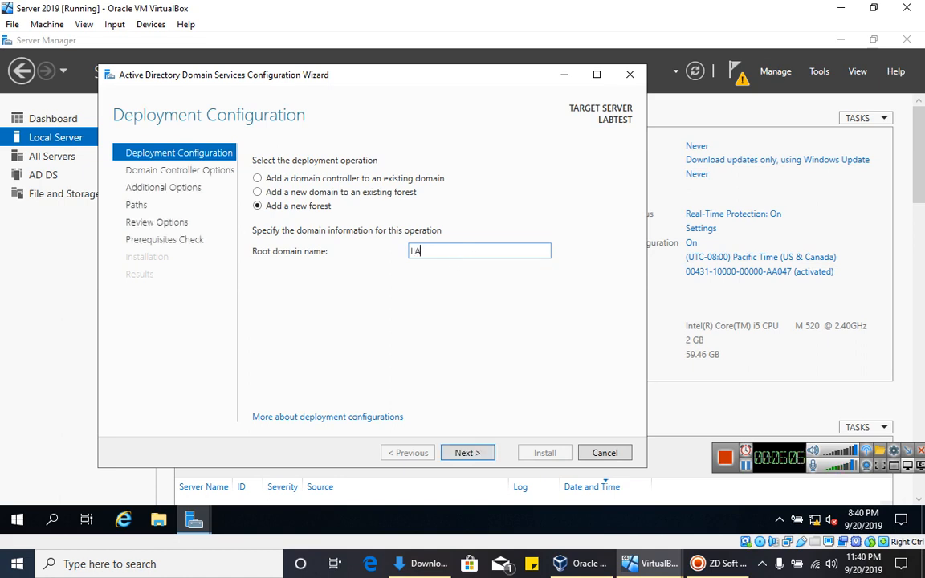
pyautogui.press('BackSpace')
pyautogui.press('BackSpace')
pyautogui.press('BackSpace')
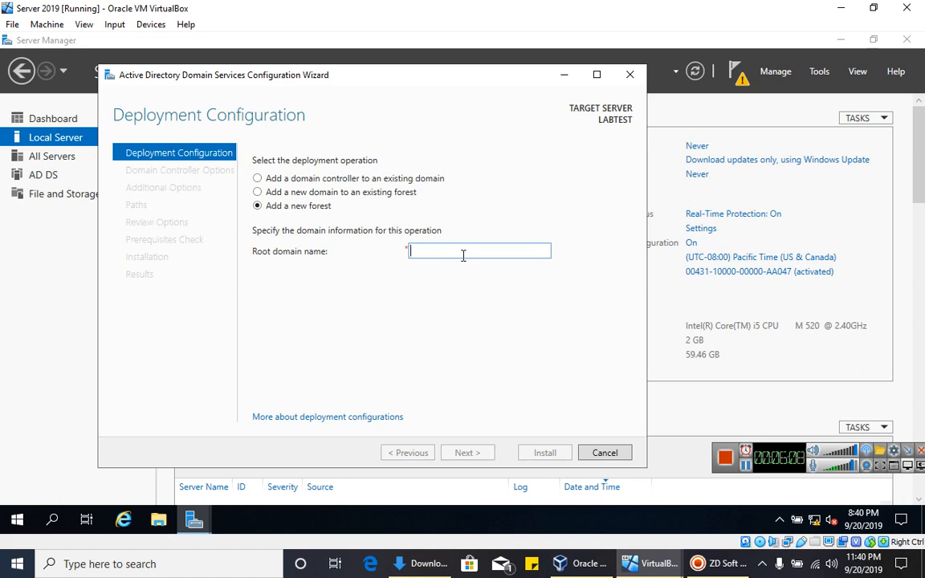
pyautogui.write('TEST.COM')
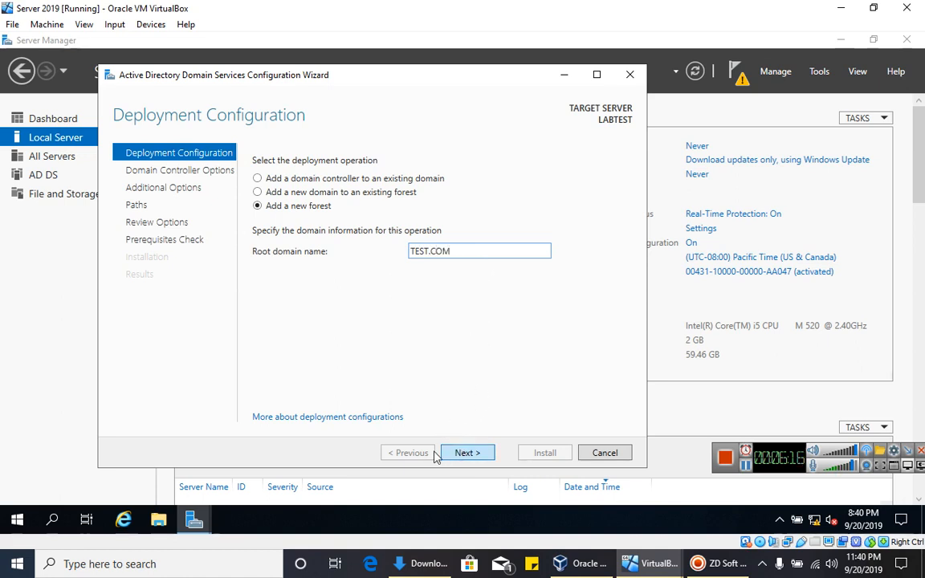
pyautogui.click(463, 454)
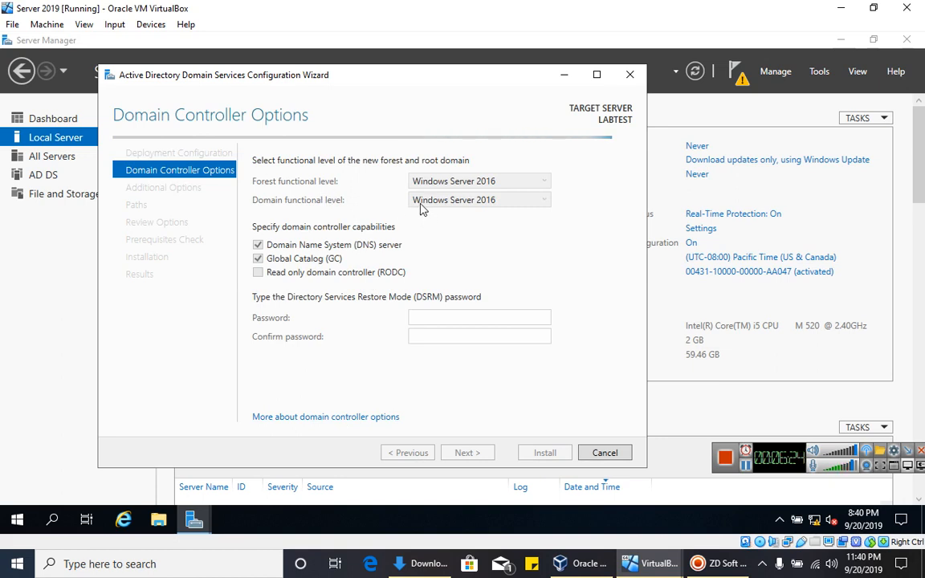
# - Keep the forest functional level at Windows Server 2016
pyautogui.click(434, 182)
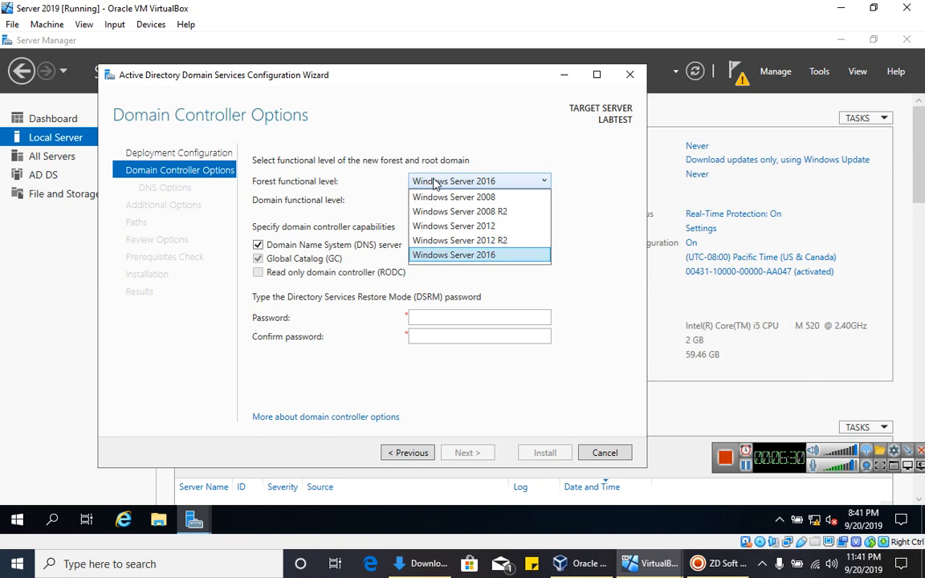
pyautogui.click(435, 183)
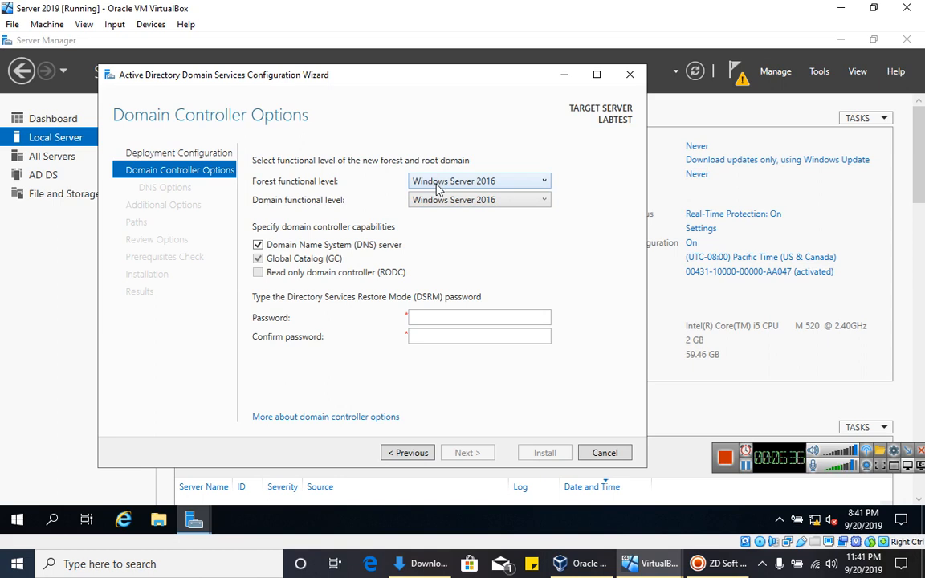
pyautogui.click(438, 186)
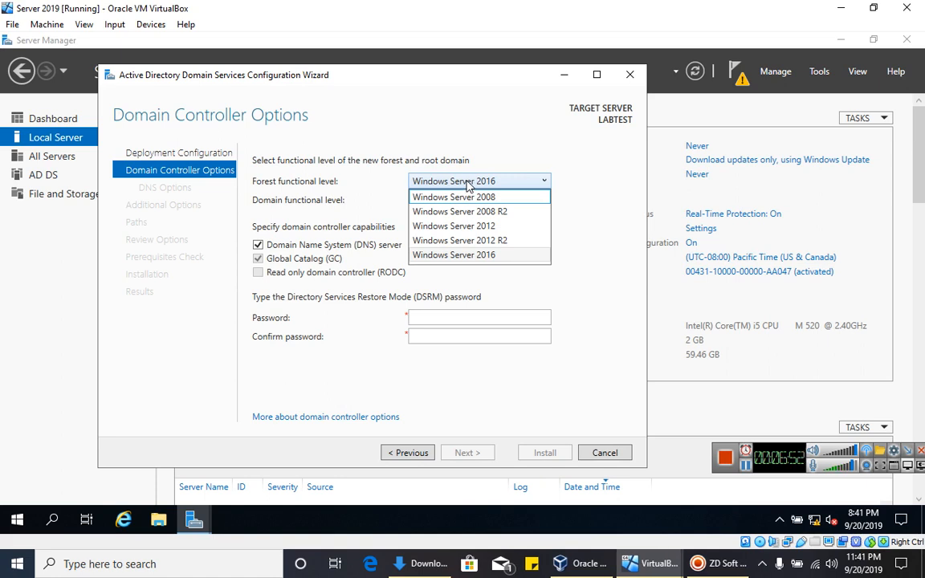
pyautogui.click(467, 182)
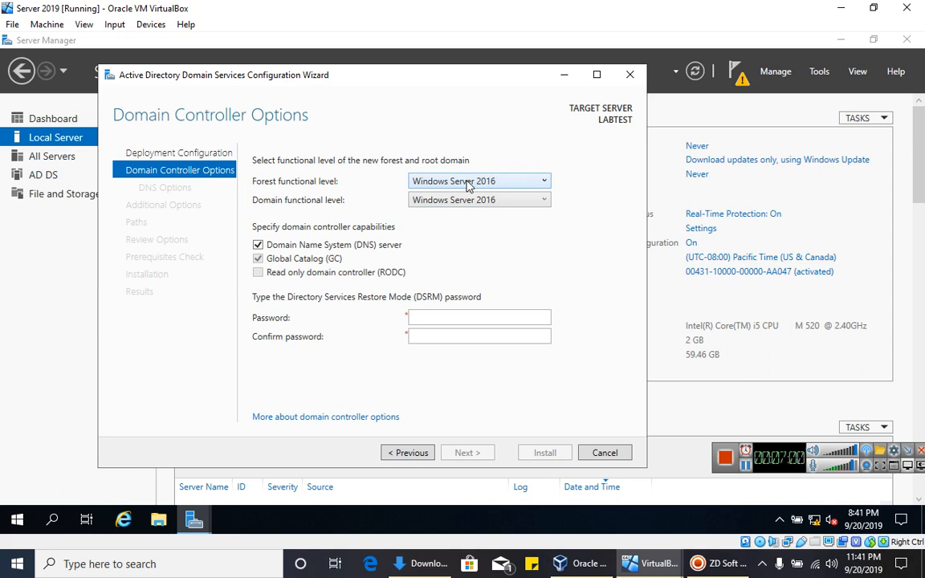
pyautogui.click(469, 186)
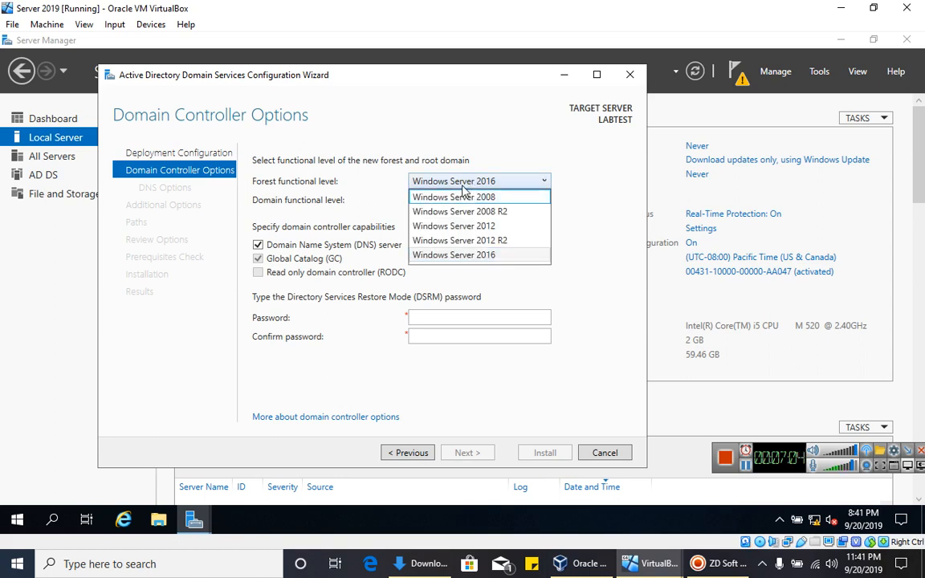
pyautogui.click(468, 183)
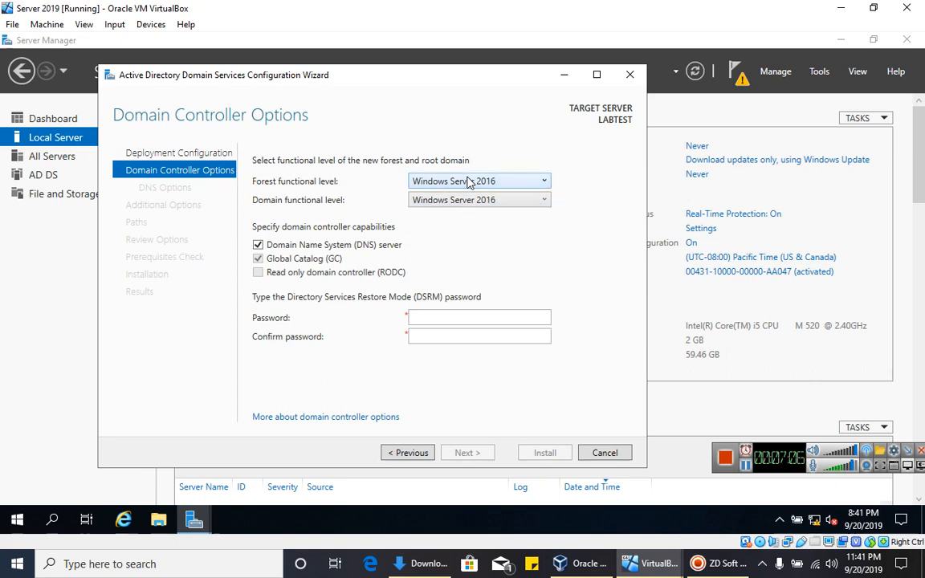
# - Enter the DSRM password and retype it in Confirm password
pyautogui.click(444, 318)
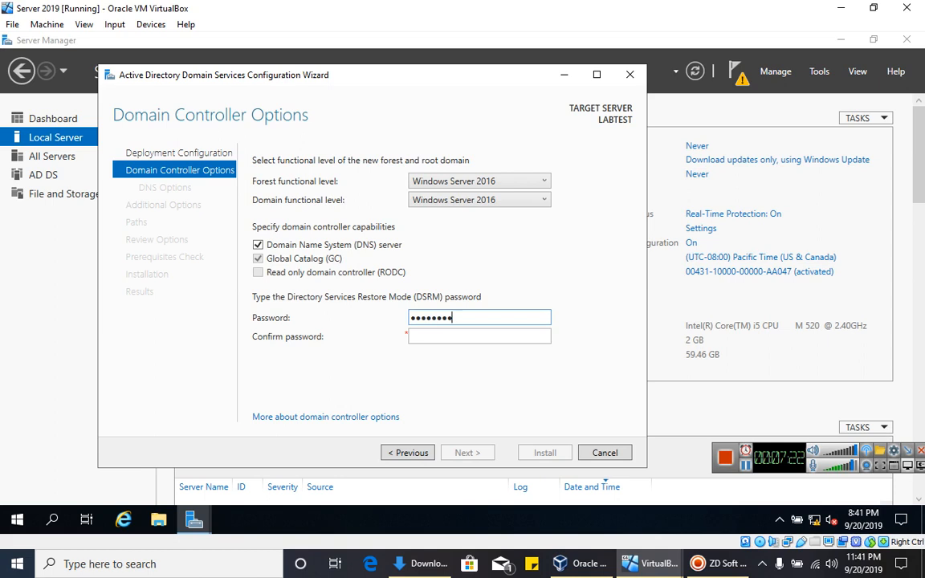
pyautogui.press('Tab')
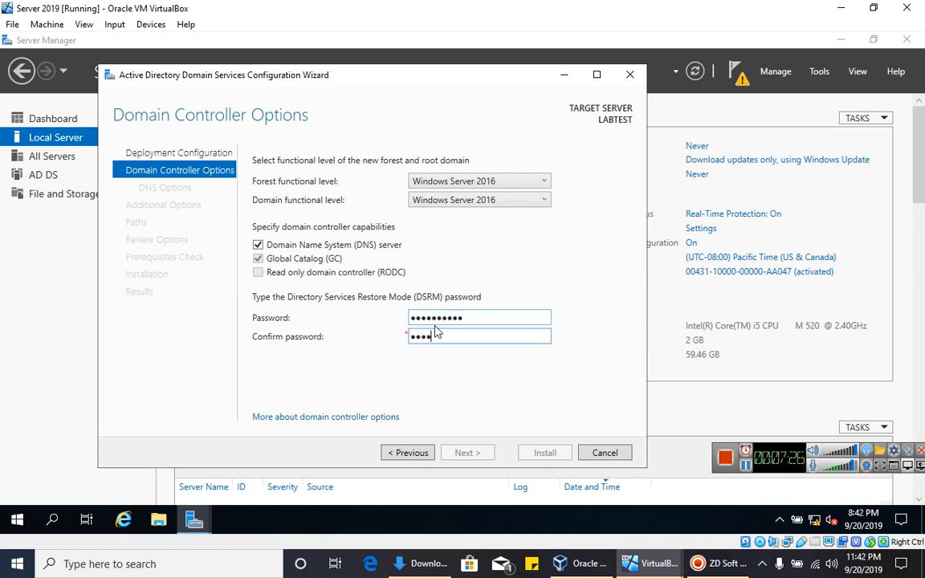
pyautogui.write('••••••••••')
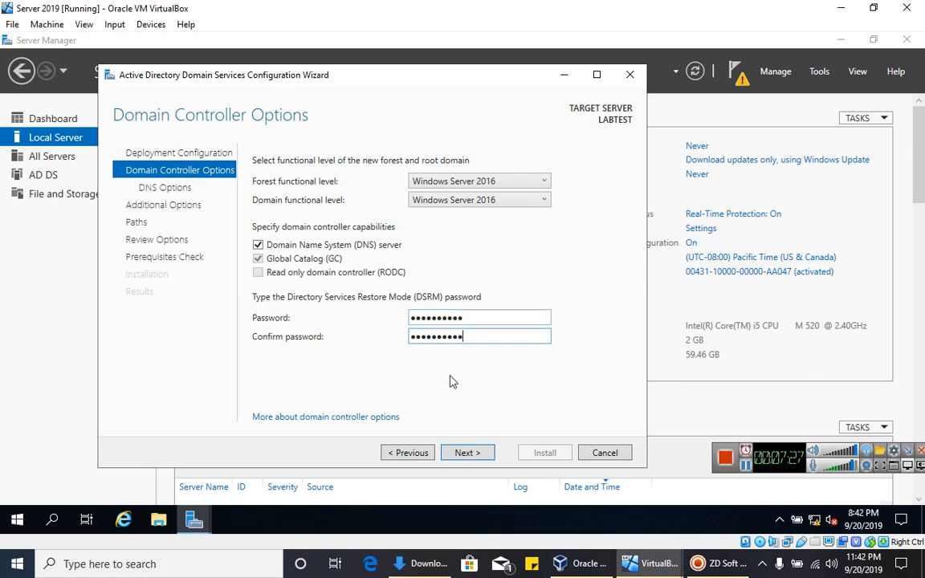
# - Continue past DNS Options without DNS delegation after reading and dismissing the delegation warning
pyautogui.click(470, 453)
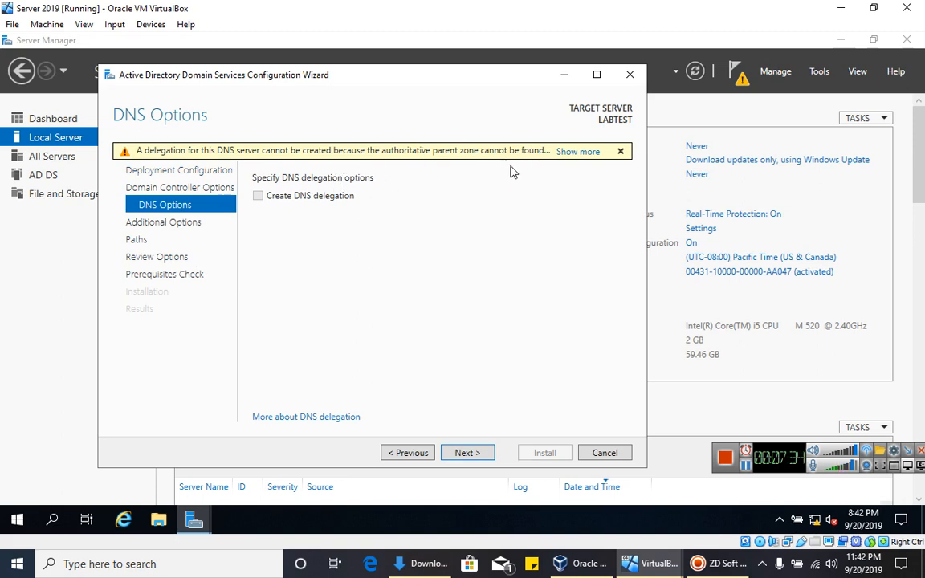
pyautogui.click(567, 156)
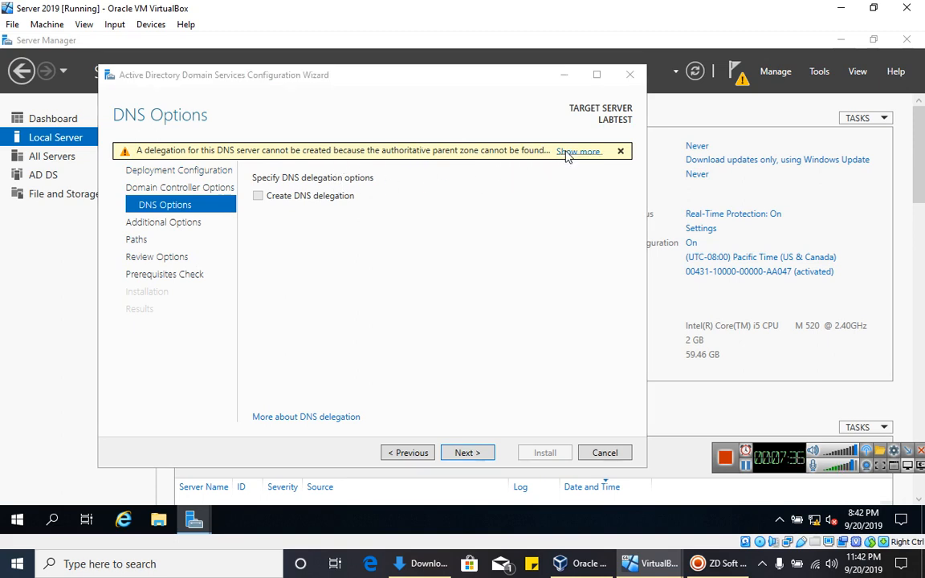
pyautogui.click(574, 346)
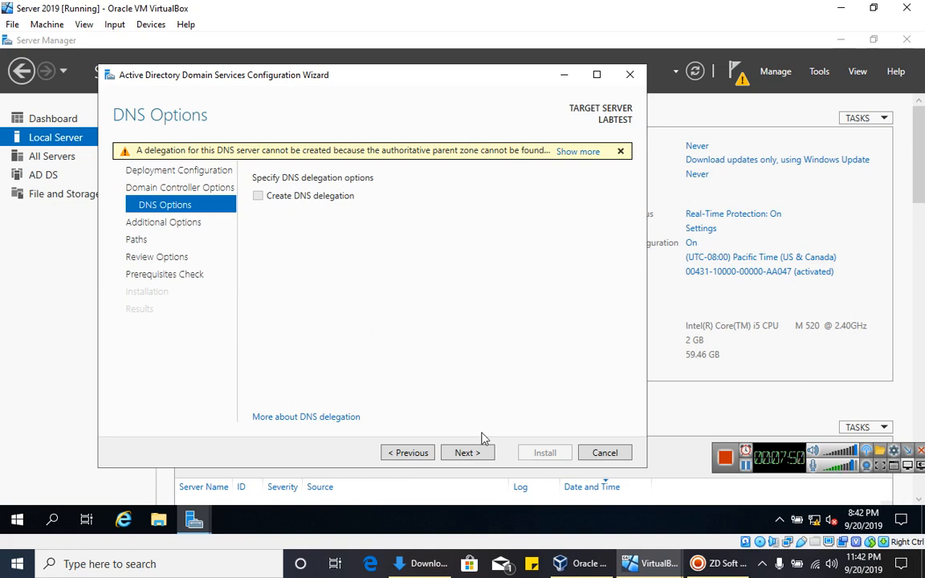
pyautogui.click(464, 454)
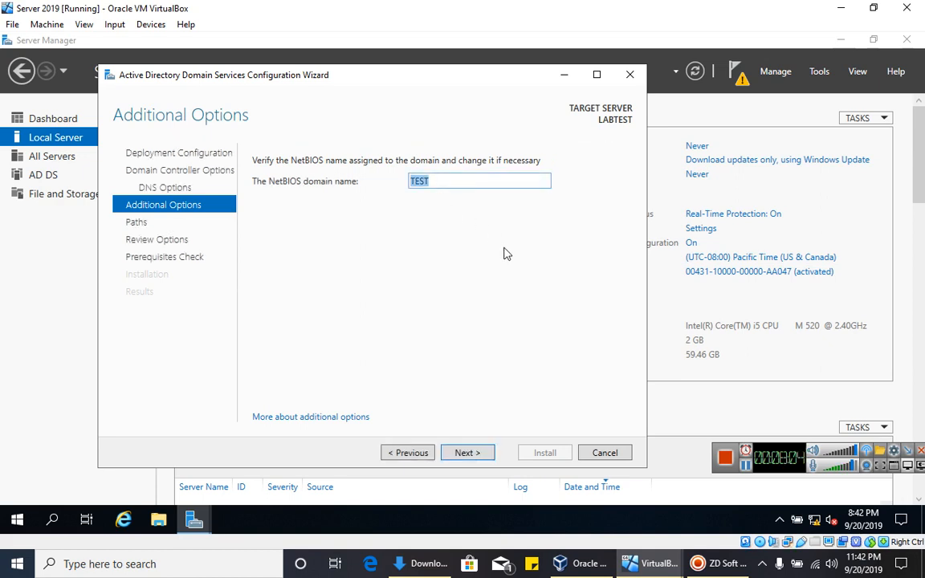
# - Keep the NetBIOS domain name TEST and select the log files folder path on the Paths page
pyautogui.click(466, 455)
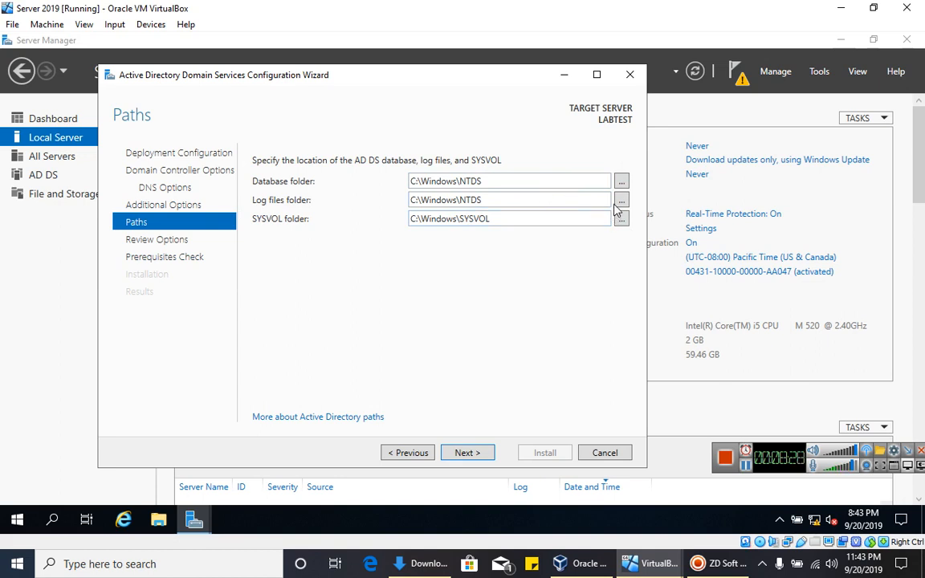
pyautogui.moveTo(550, 205); pyautogui.dragTo(428, 215)
# - Keep the default NTDS and SYSVOL paths and scroll through the Review Options summary
pyautogui.click(452, 261)
pyautogui.click(485, 454)
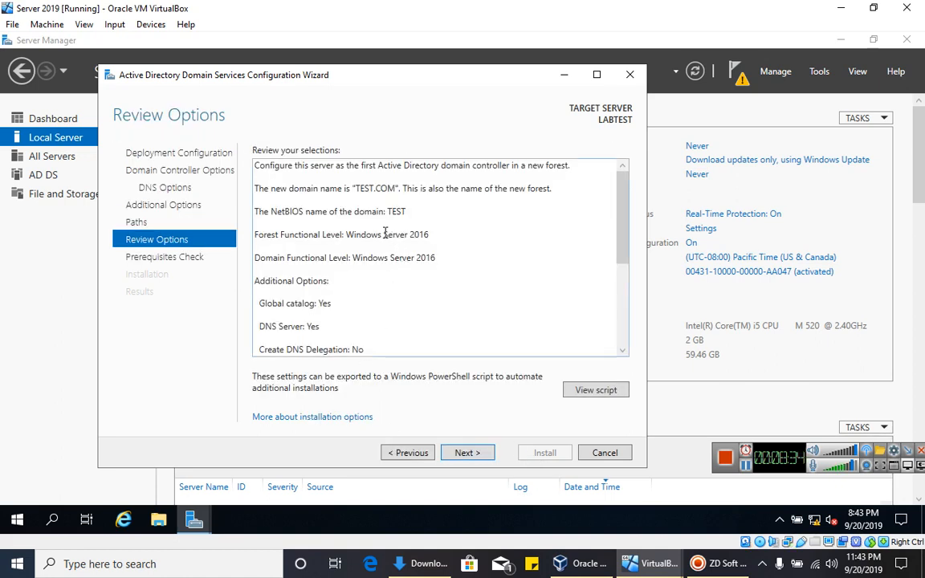
pyautogui.scroll(-3, 412, 258)
pyautogui.scroll(3, 438, 285)
pyautogui.scroll(-1, 382, 228)
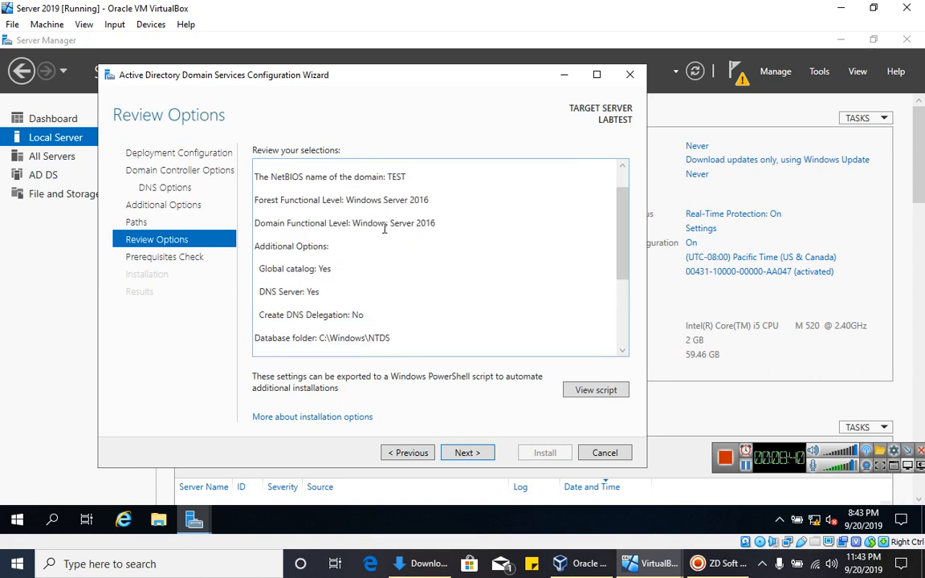
pyautogui.scroll(-3, 338, 287)
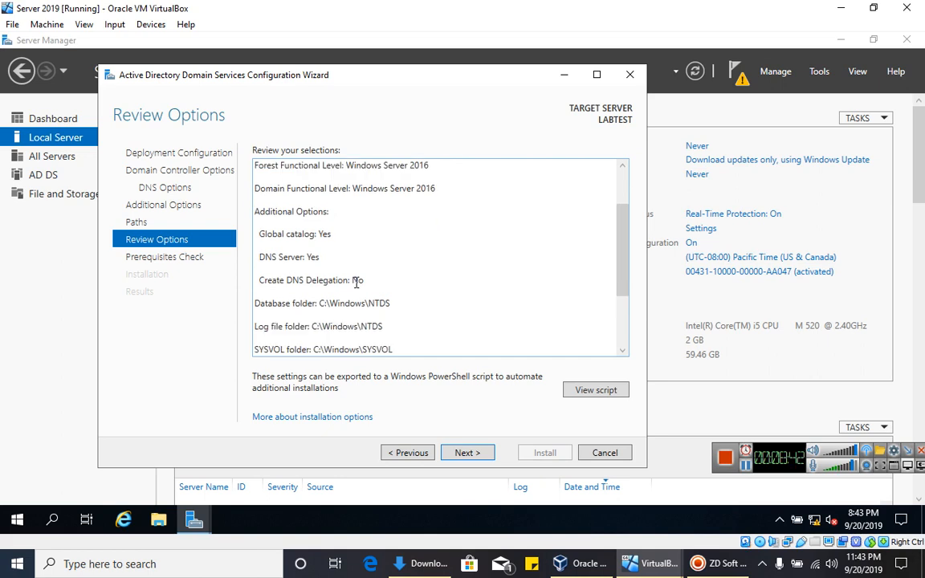
pyautogui.scroll(-1, 387, 293)
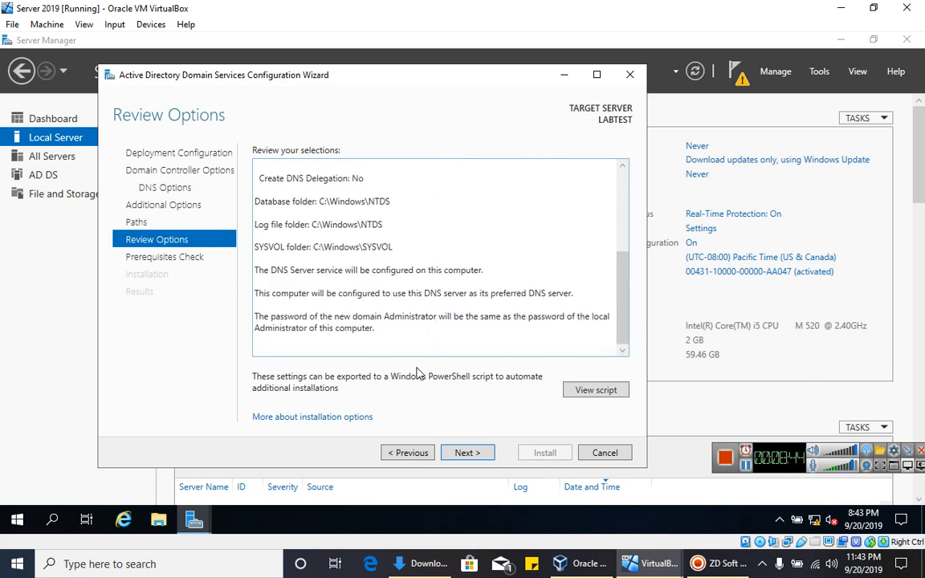
# - Pass the prerequisites check and start installing Active Directory Domain Services
pyautogui.click(476, 452)
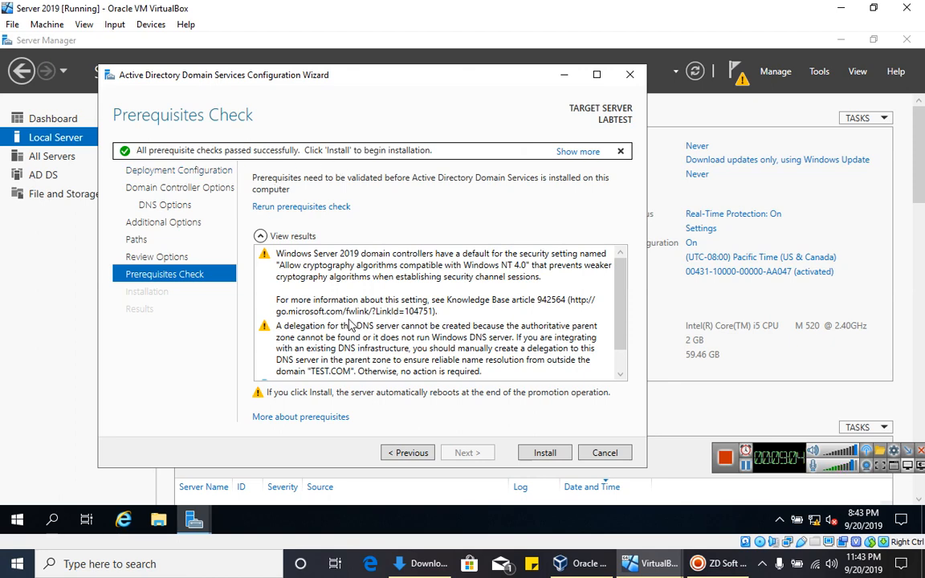
pyautogui.scroll(-1, 366, 295)
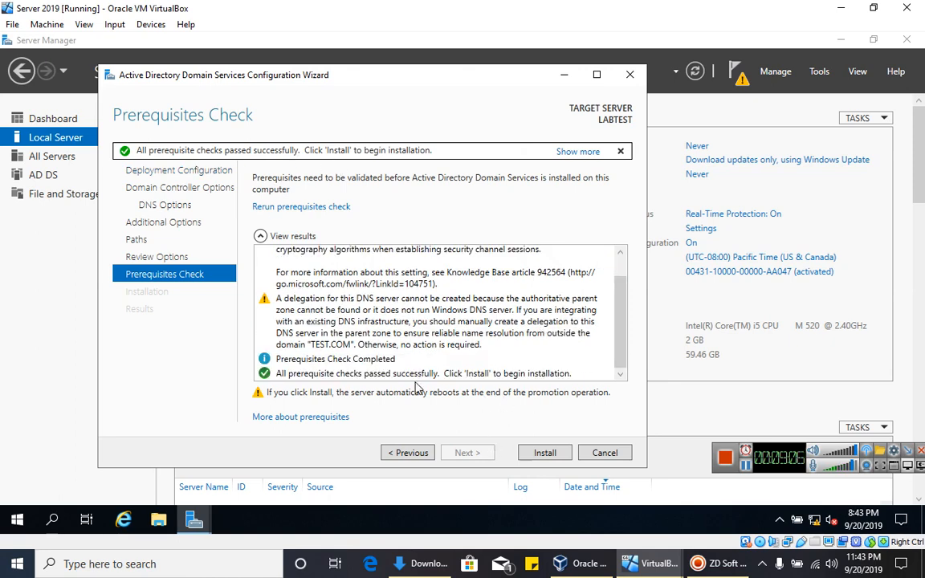
pyautogui.click(543, 453)
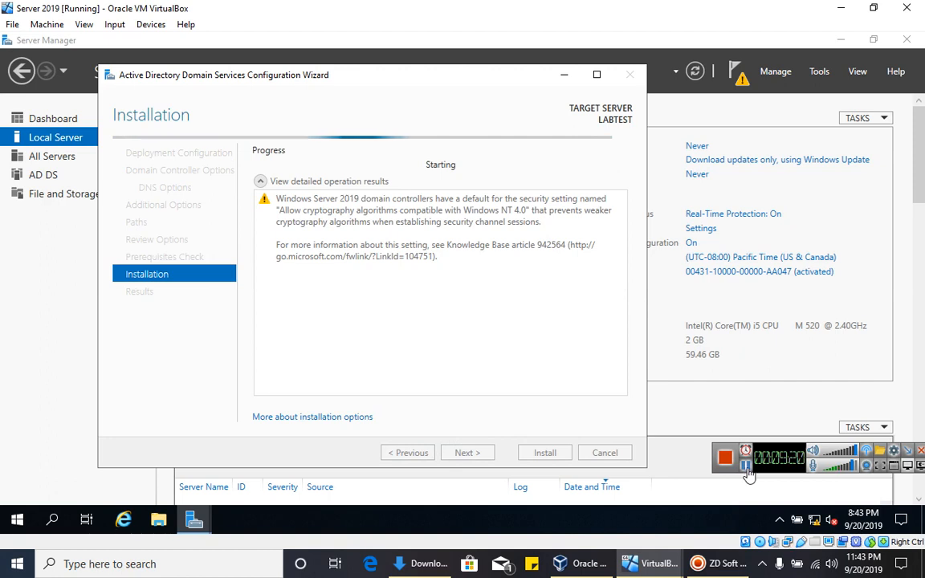
# - Let the AD DS promotion finish and restart so LABTEST shows domain TEST.COM
pyautogui.click(745, 465)
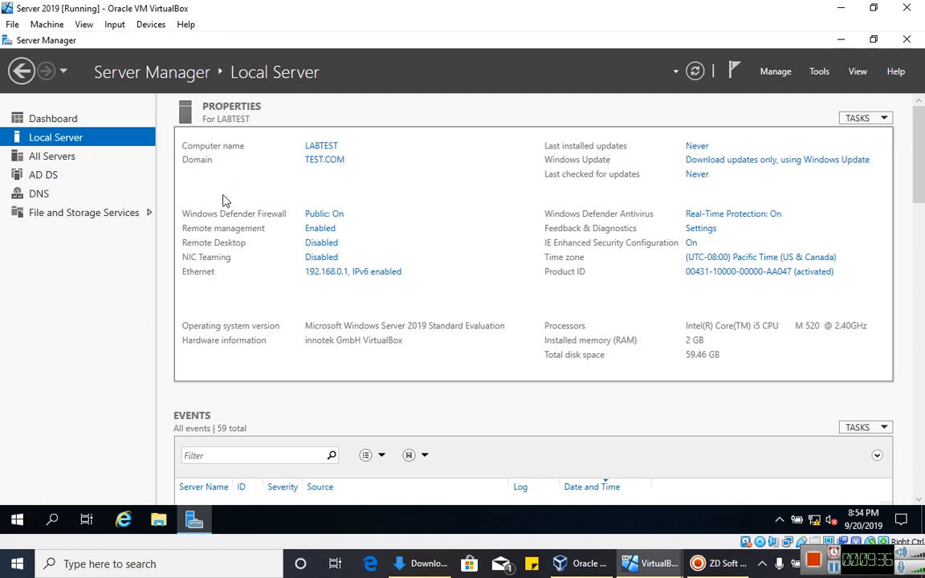
pyautogui.click(324, 159)
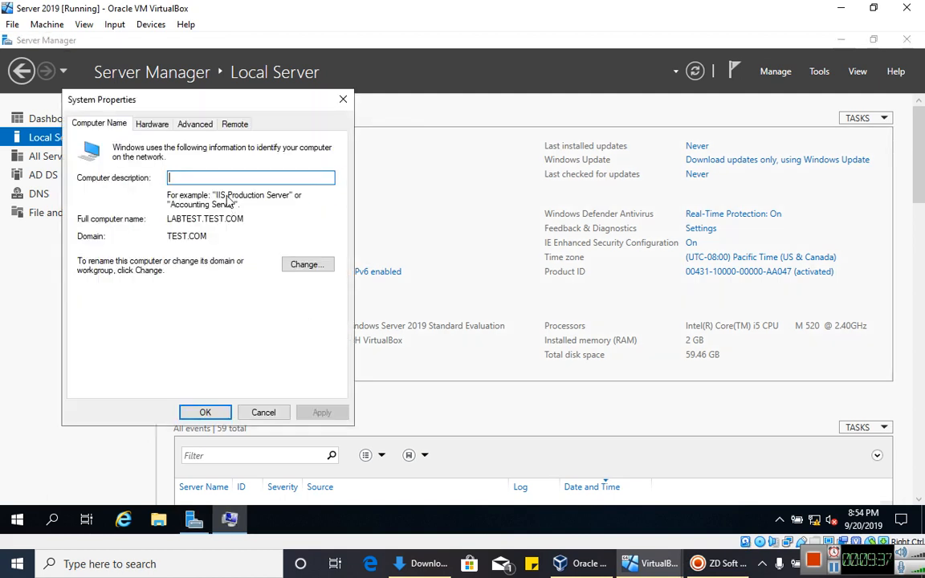
pyautogui.click(343, 102)
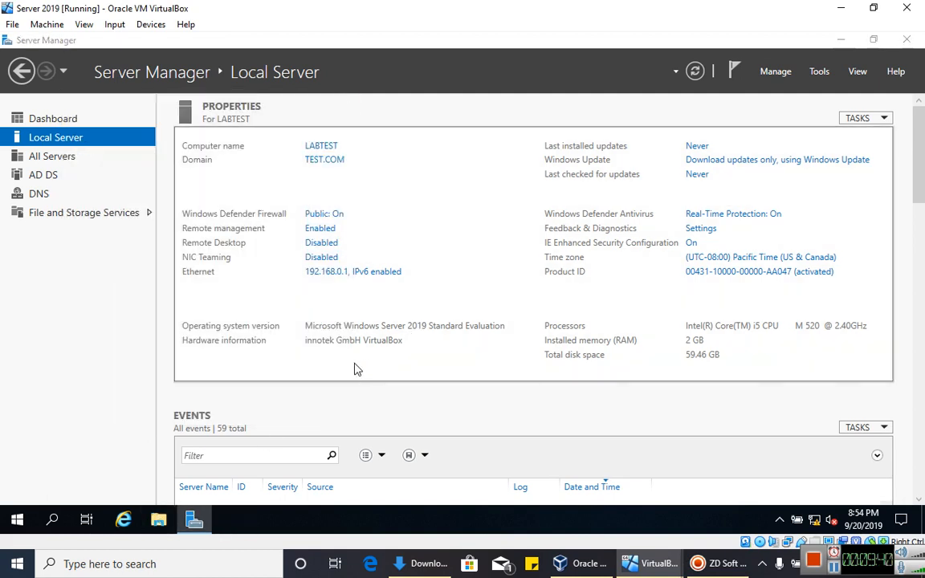
pyautogui.press('super+e')
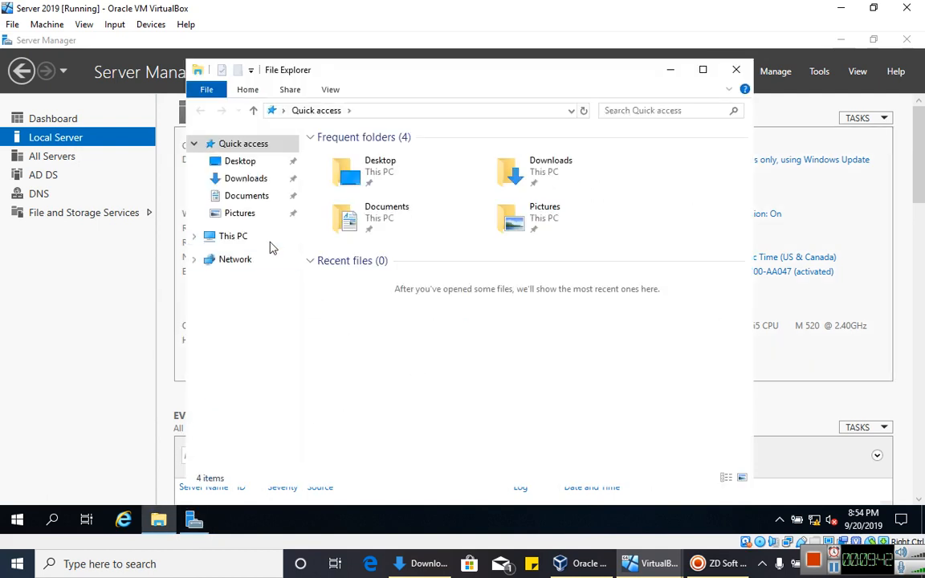
pyautogui.click(265, 237)
pyautogui.rightClick(468, 411)
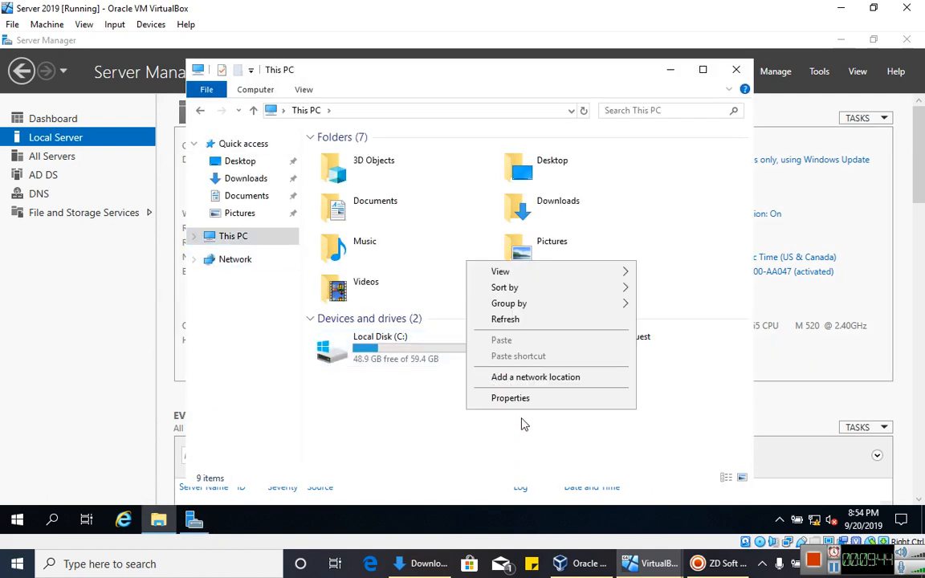
pyautogui.click(523, 424)
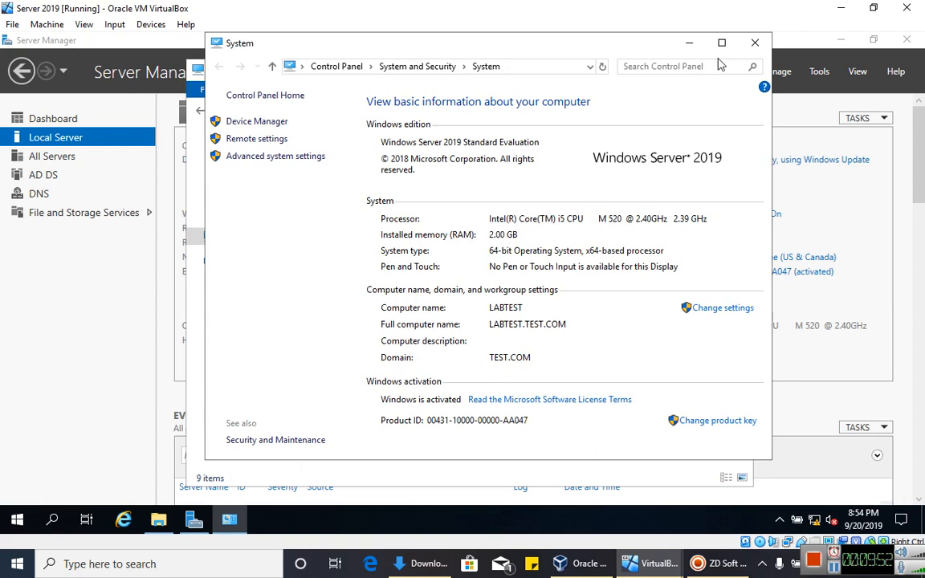
pyautogui.click(754, 42)
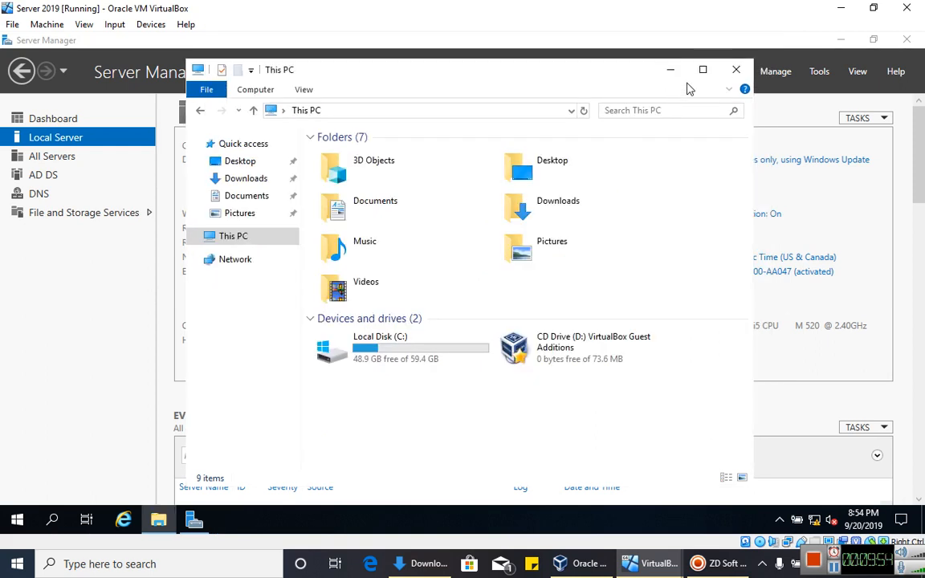
pyautogui.click(735, 72)
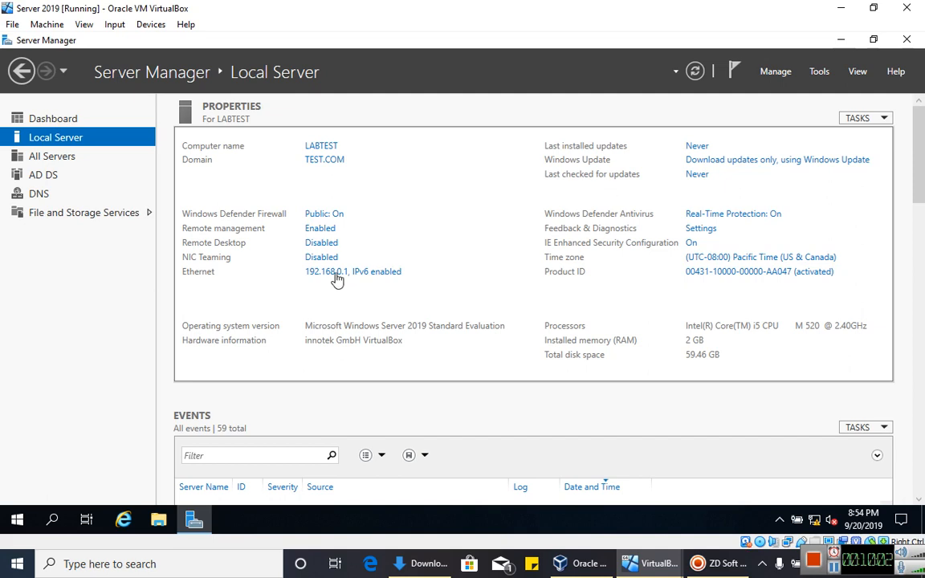
pyautogui.click(772, 73)
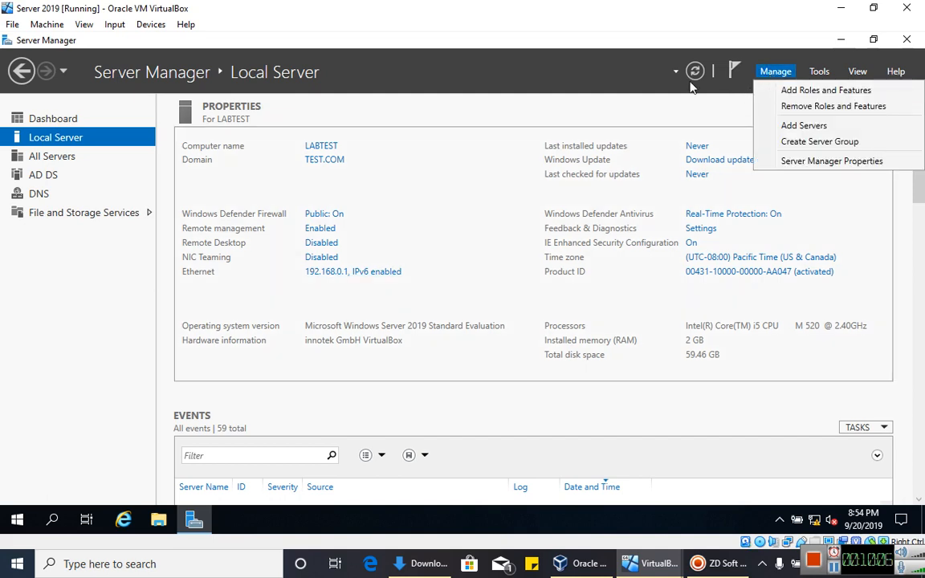
pyautogui.click(611, 108)
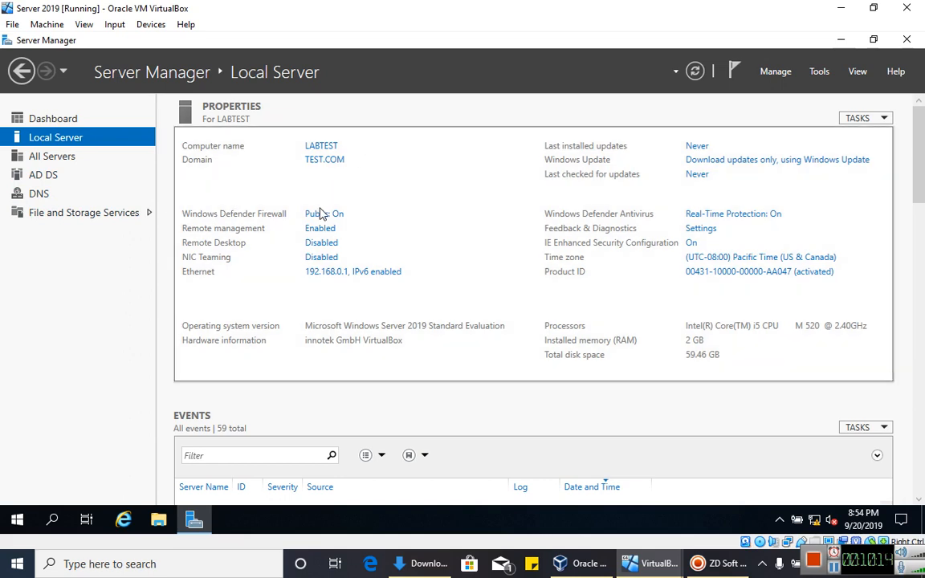
pyautogui.click(811, 71)
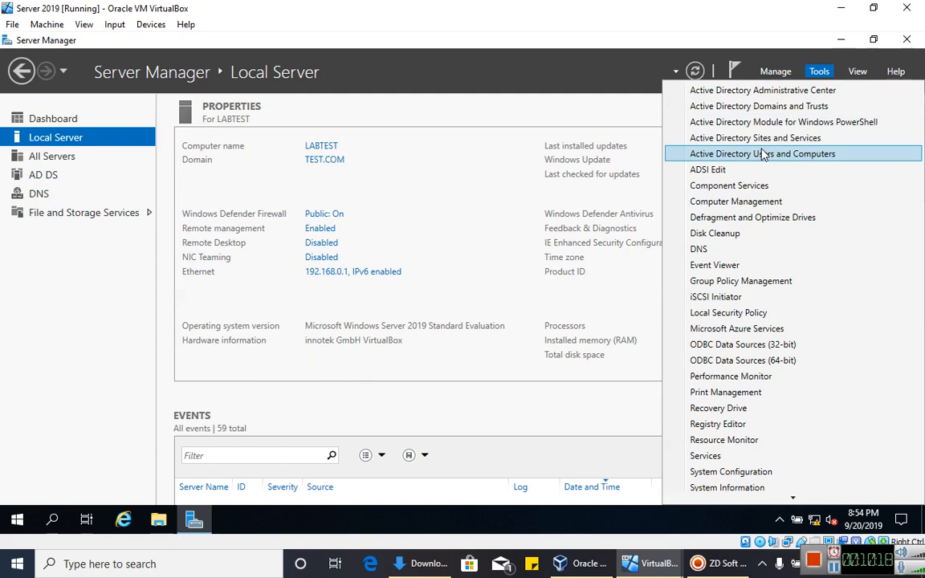
pyautogui.click(420, 96)
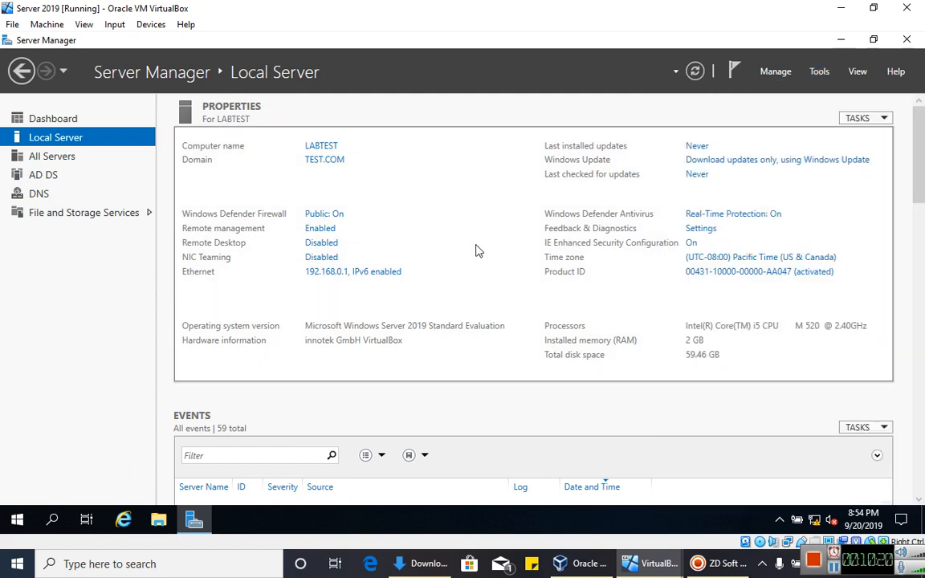
# - Change the Ethernet adapter's preferred DNS server from 127.0.0.1 to 192.168.0.1 and save it
pyautogui.click(327, 273)
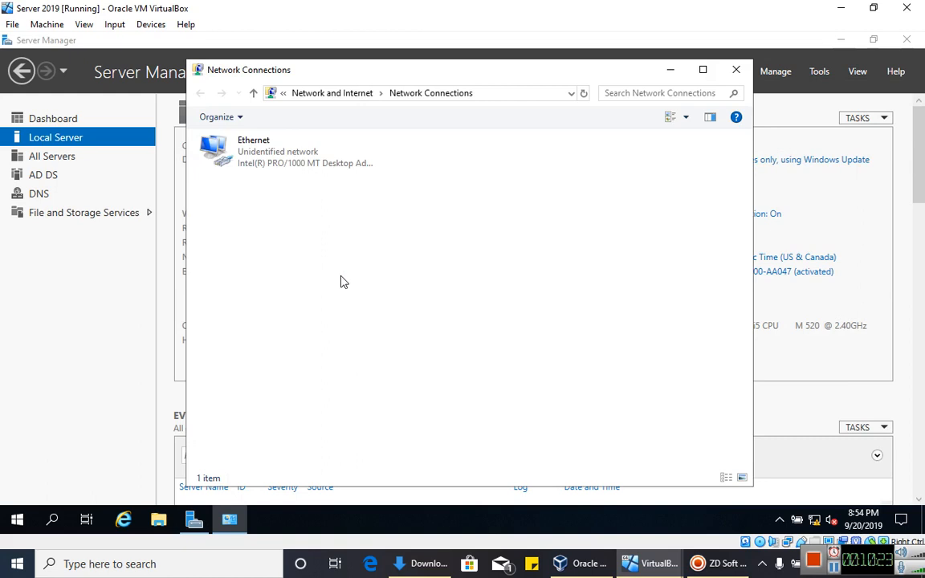
pyautogui.doubleClick(304, 161)
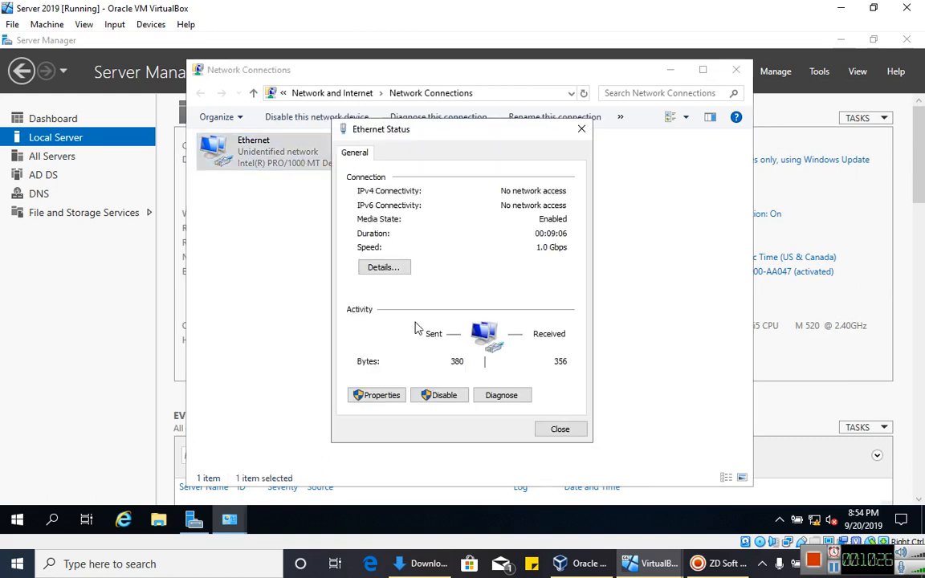
pyautogui.click(369, 395)
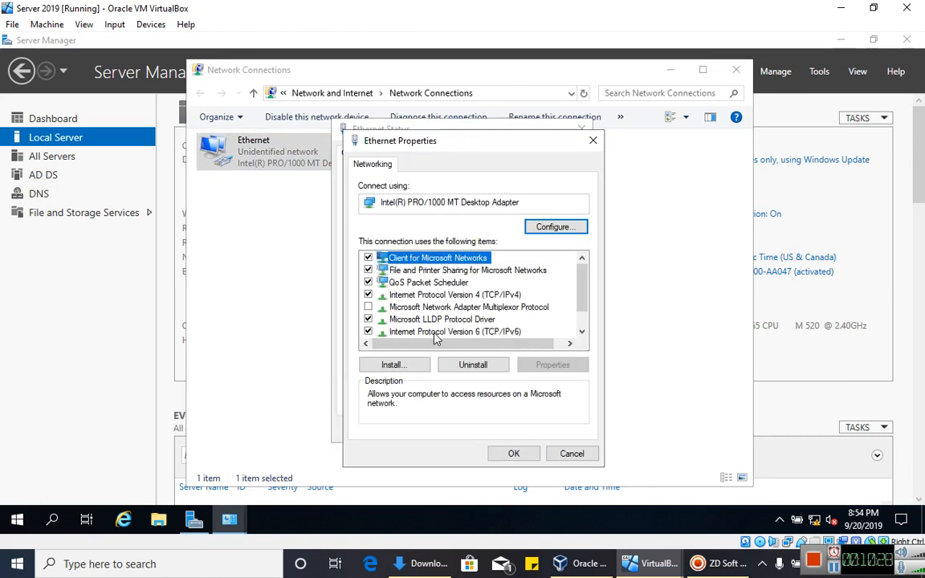
pyautogui.doubleClick(413, 294)
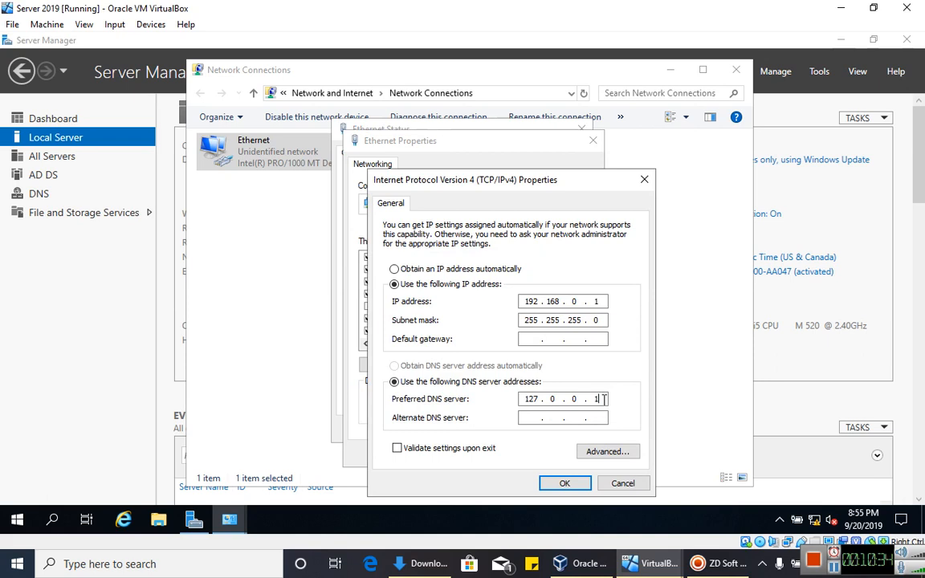
pyautogui.press('BackSpace')
pyautogui.press('BackSpace')
pyautogui.press('BackSpace')
pyautogui.press('BackSpace')
pyautogui.press('BackSpace')
pyautogui.press('BackSpace')
pyautogui.write('192 . 168')
pyautogui.click(570, 484)
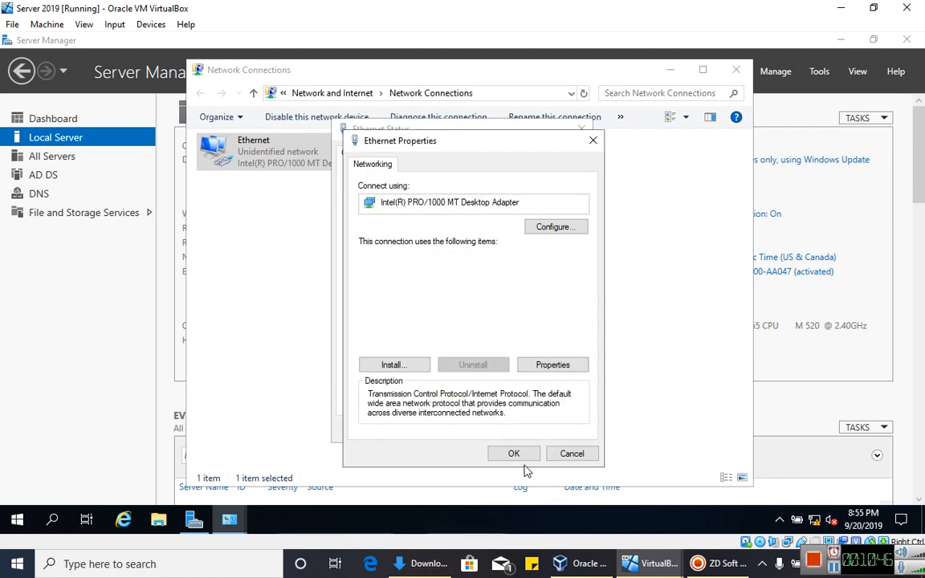
pyautogui.click(514, 453)
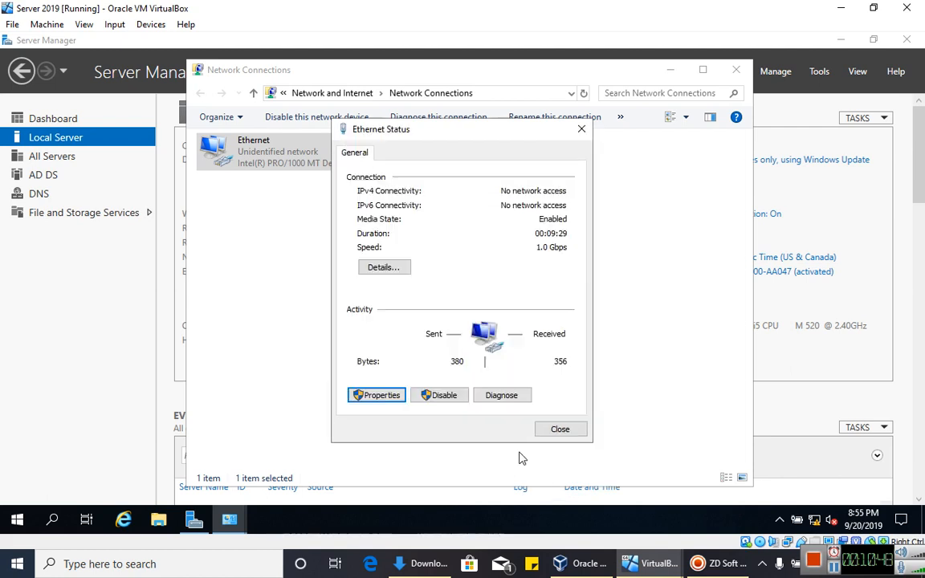
pyautogui.click(547, 433)
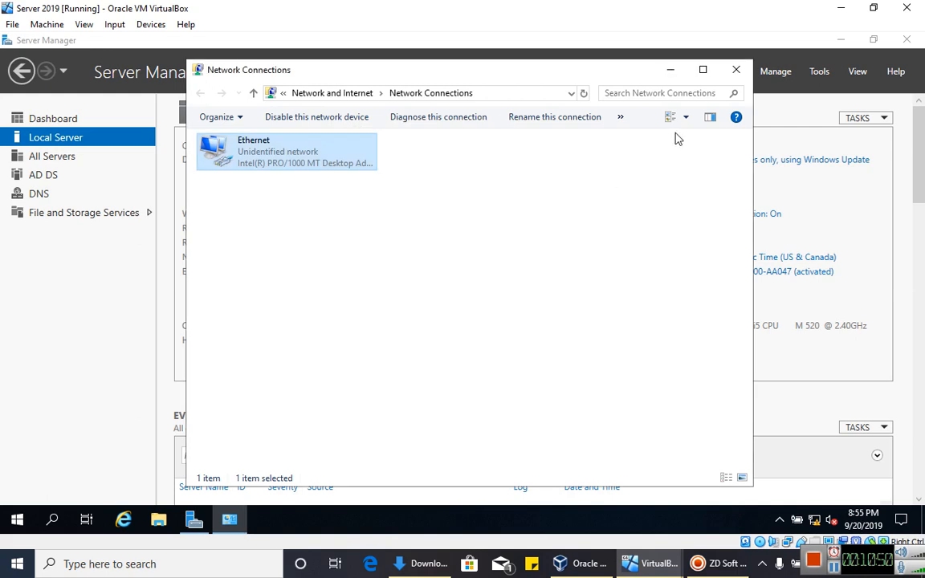
pyautogui.click(736, 70)
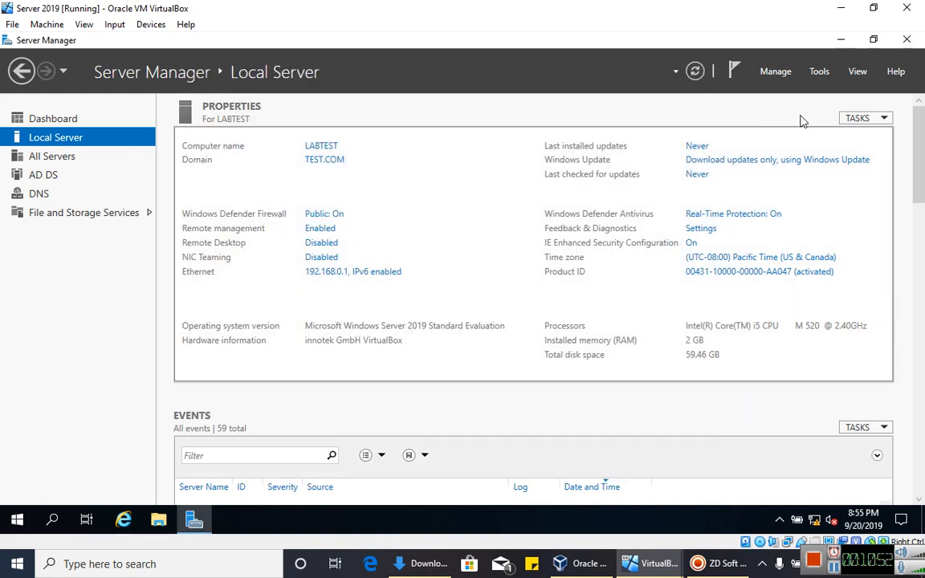
# - Open Active Directory Users and Computers maximized and browse TEST.COM's Computers and Users containers
pyautogui.click(819, 71)
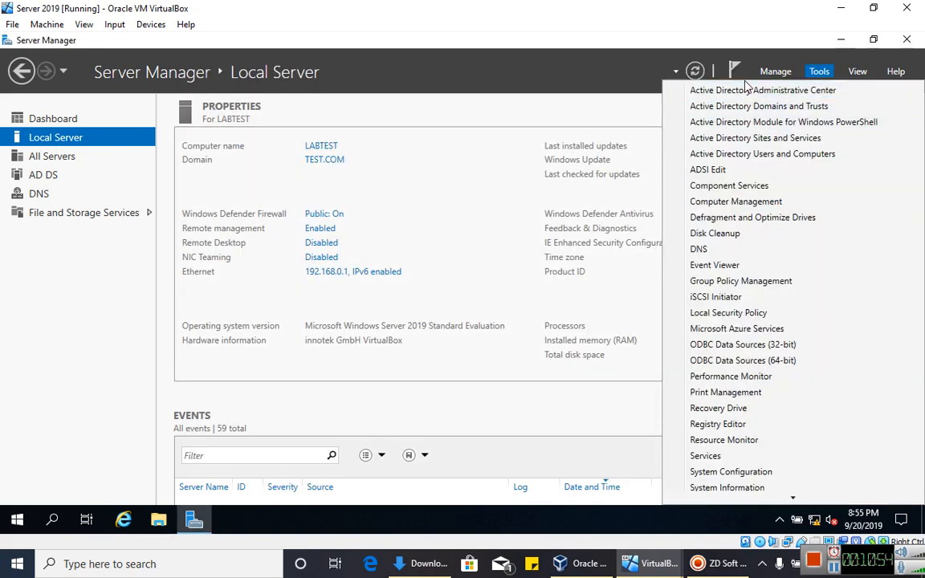
pyautogui.click(751, 154)
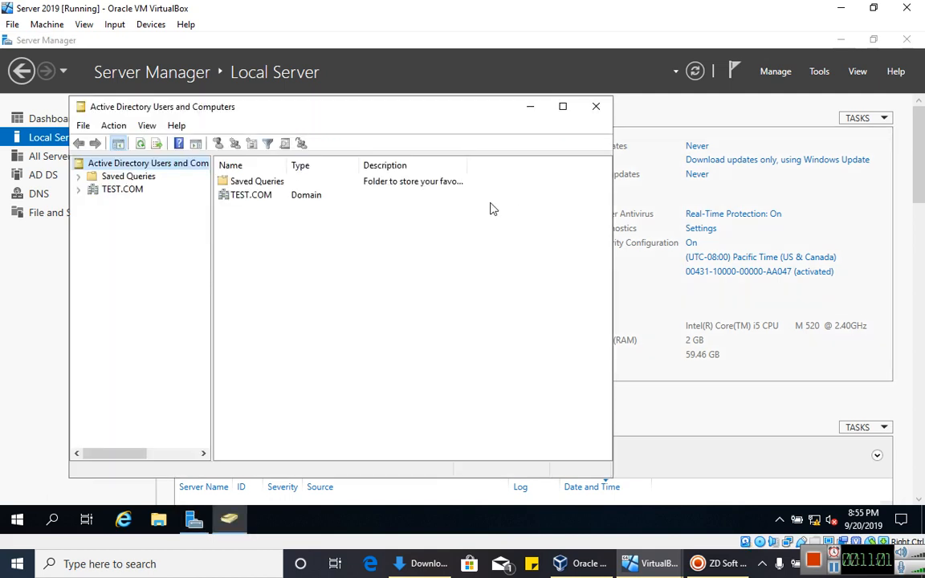
pyautogui.click(562, 107)
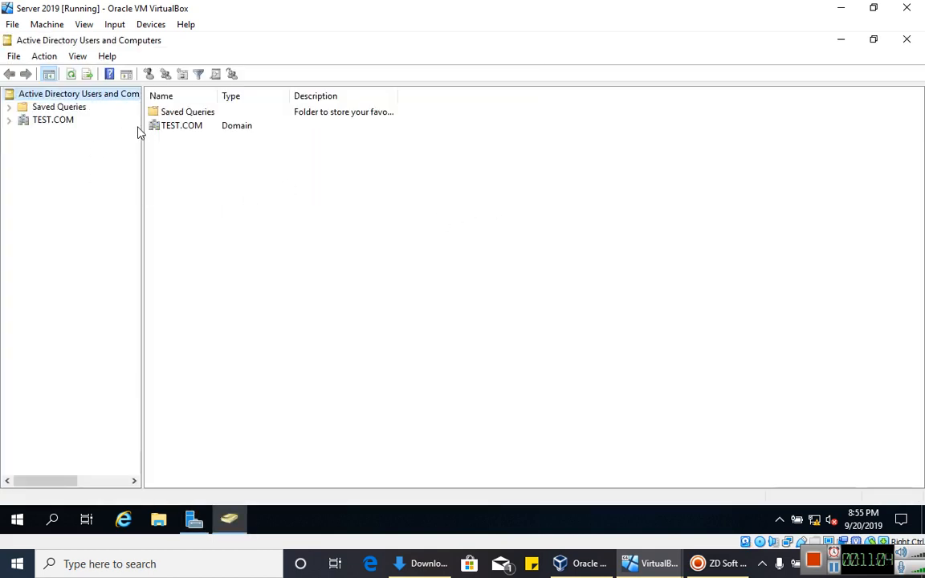
pyautogui.click(54, 122)
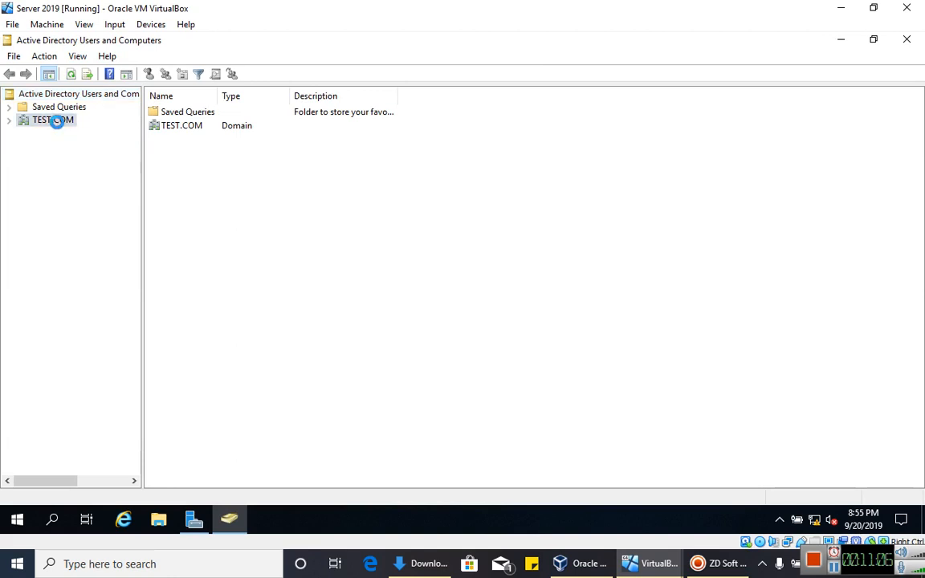
pyautogui.click(9, 120)
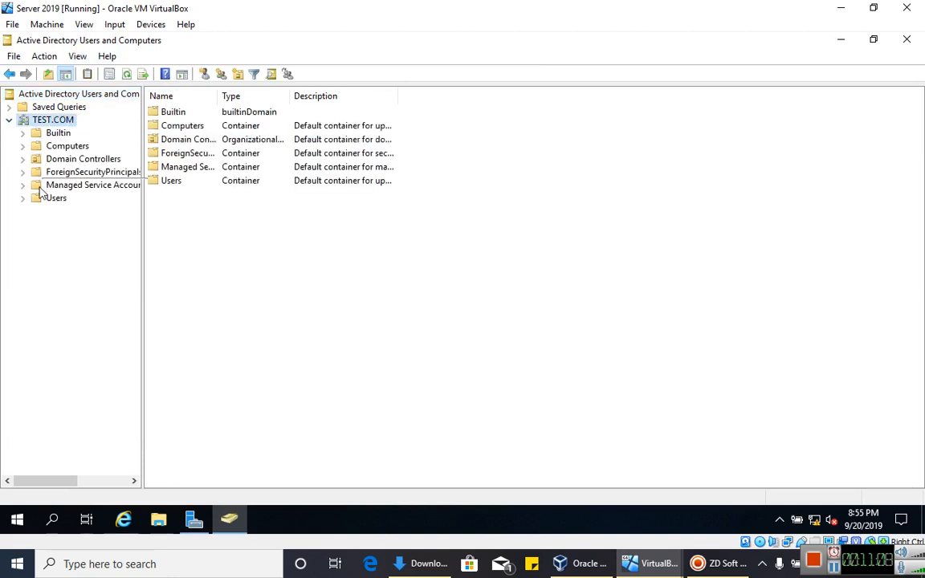
pyautogui.click(66, 148)
pyautogui.click(58, 199)
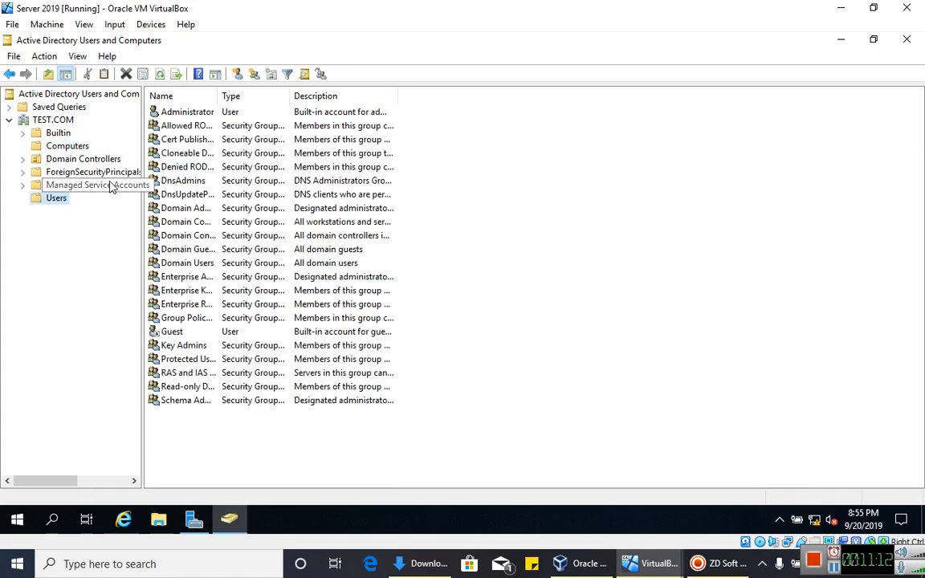
pyautogui.click(68, 146)
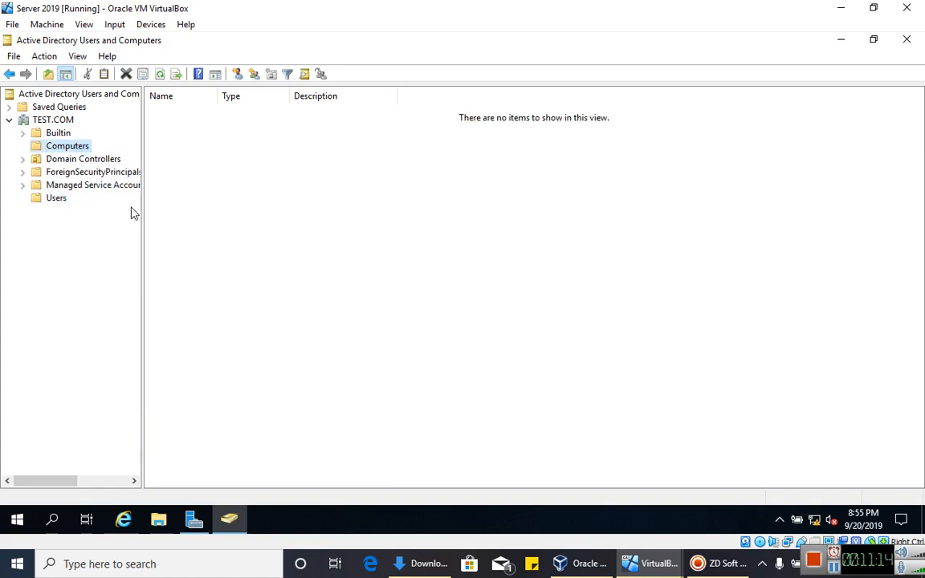
# - Check the Computers container's options without creating anything, and widen the domain tree pane
pyautogui.rightClick(251, 206)
pyautogui.moveTo(297, 254)
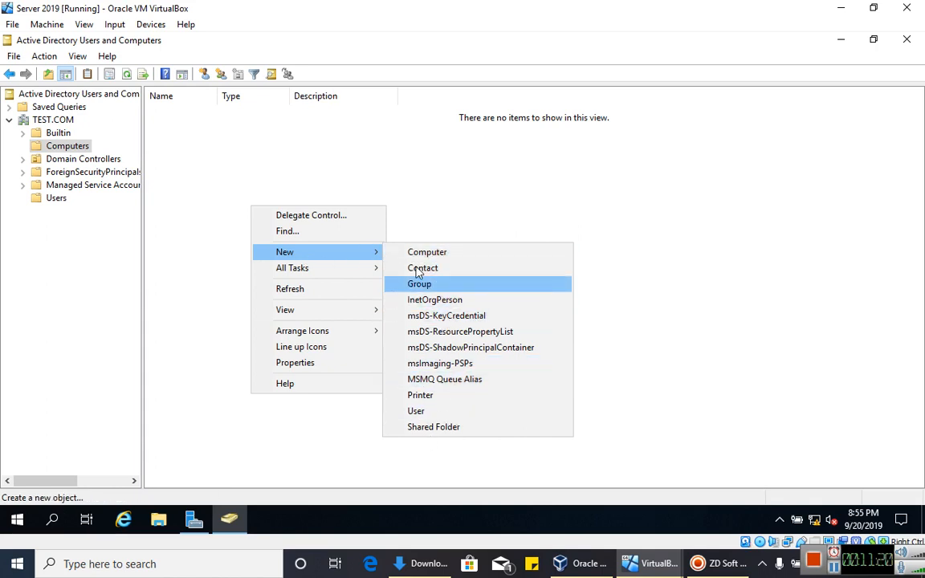
pyautogui.click(112, 289)
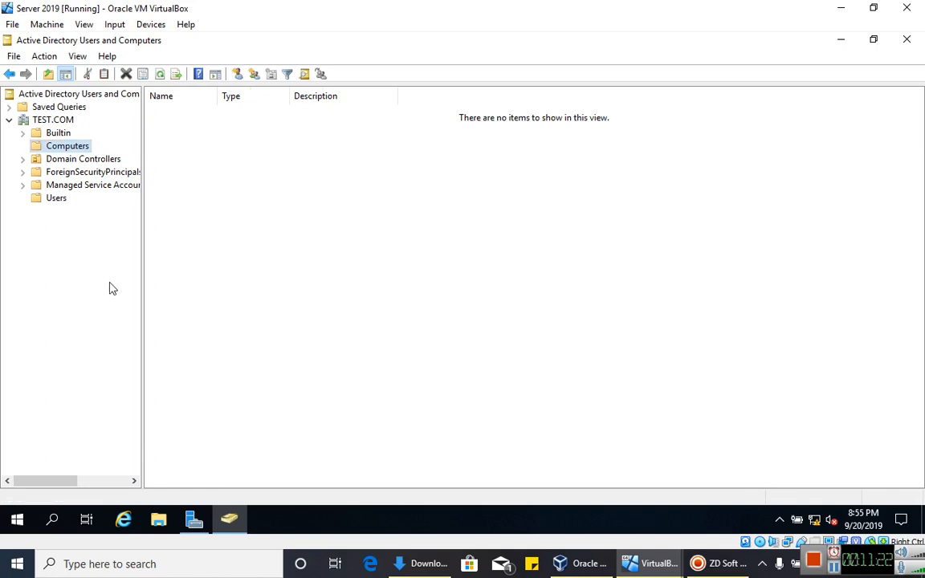
pyautogui.moveTo(141, 229); pyautogui.dragTo(230, 229)
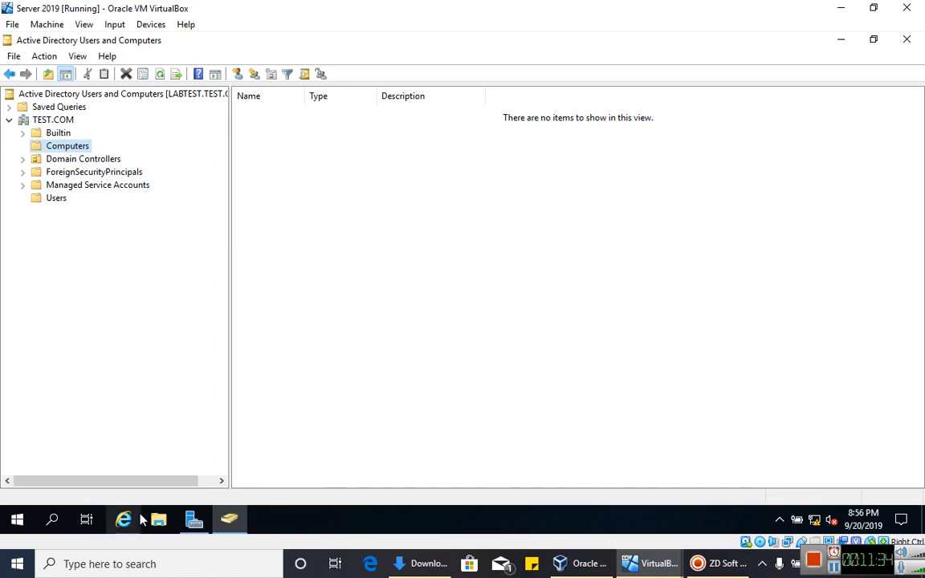
# - Search the server for 'dmd', then switch over to the Windows 7 Client VM
pyautogui.click(52, 520)
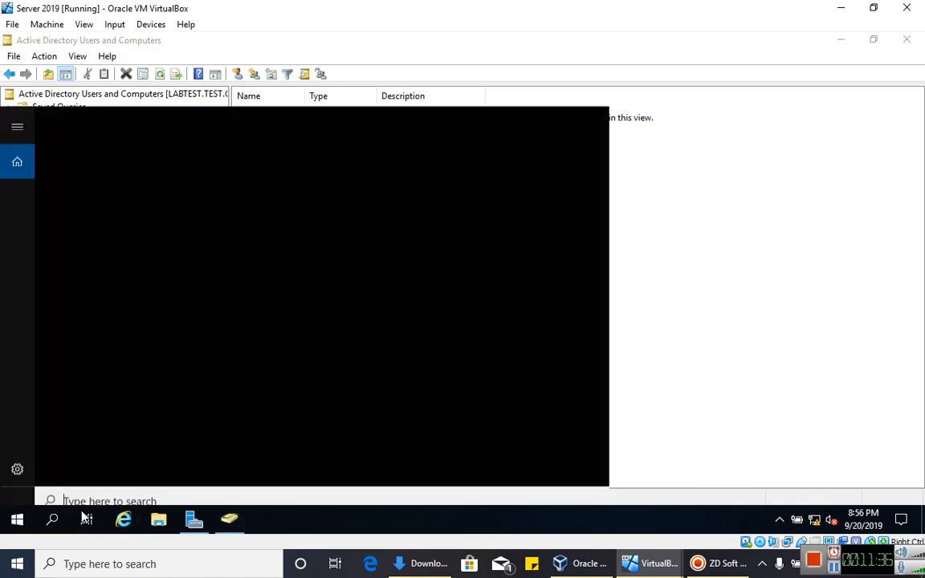
pyautogui.write('d')
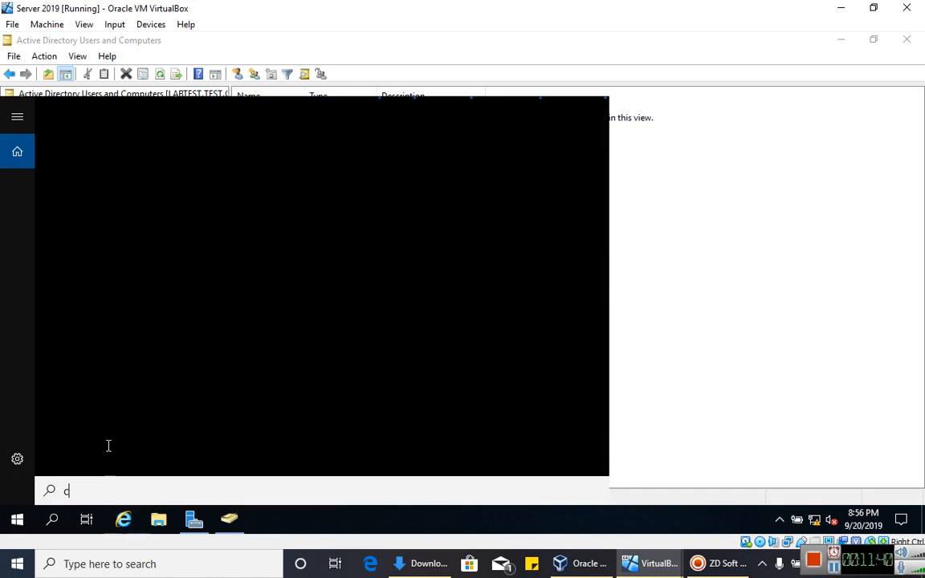
pyautogui.write('md')
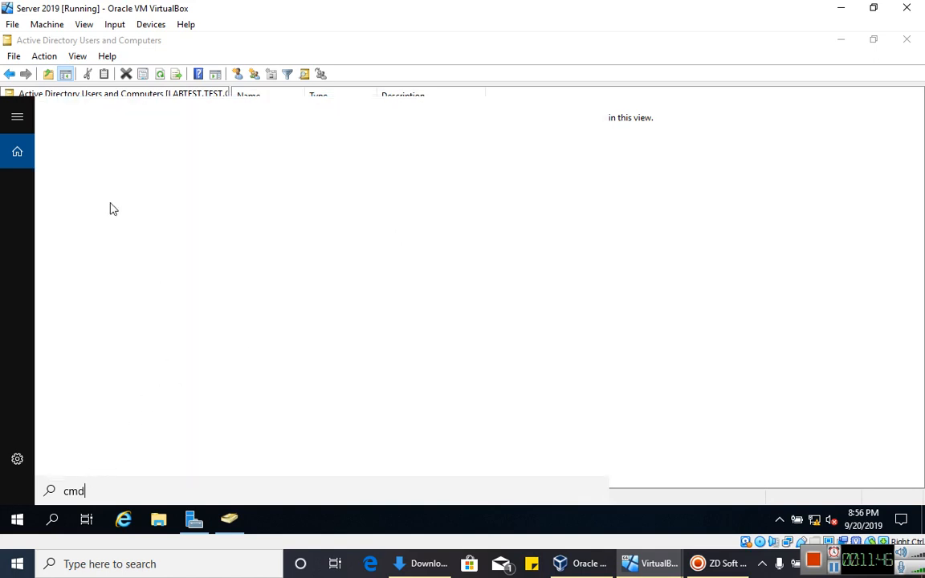
pyautogui.click(679, 463)
pyautogui.click(648, 563)
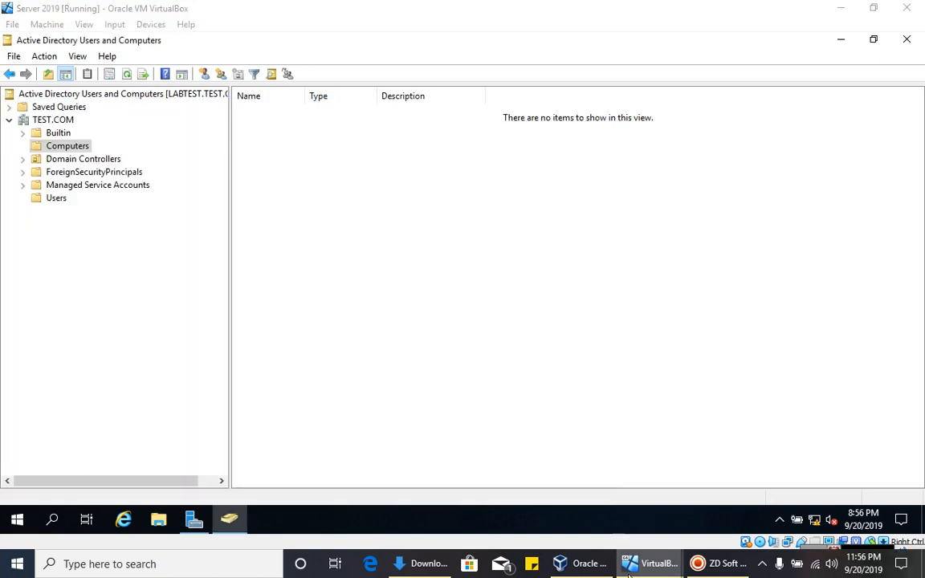
pyautogui.click(738, 518)
# - Run ping 192.168.0.1 in a Windows 7 Command Prompt, confirm 4/4 replies, then close it
pyautogui.click(19, 520)
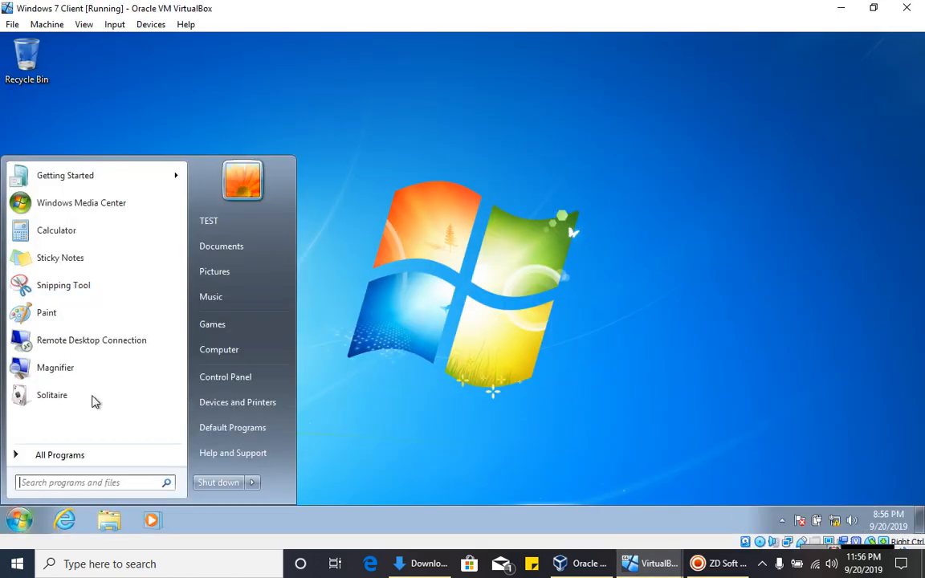
pyautogui.write('cm')
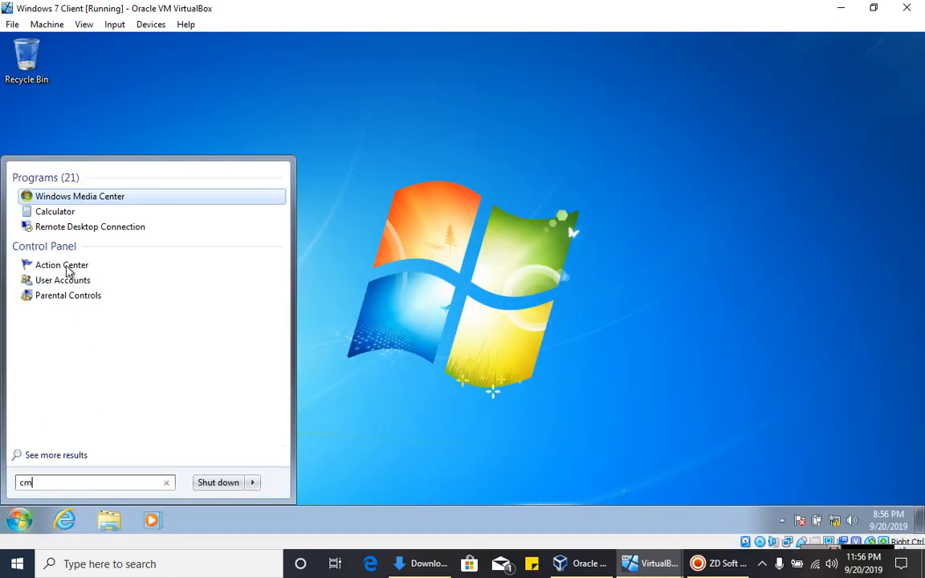
pyautogui.write('d')
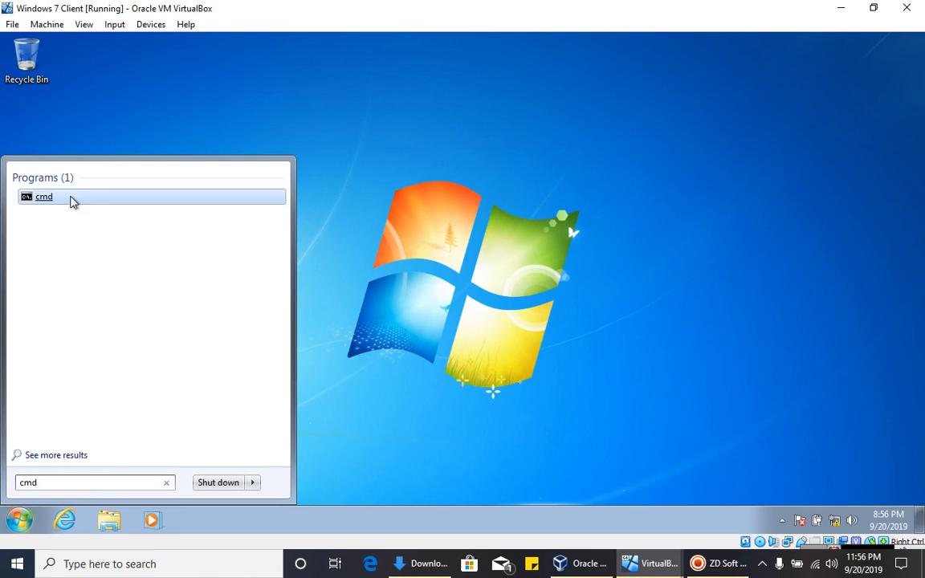
pyautogui.click(71, 200)
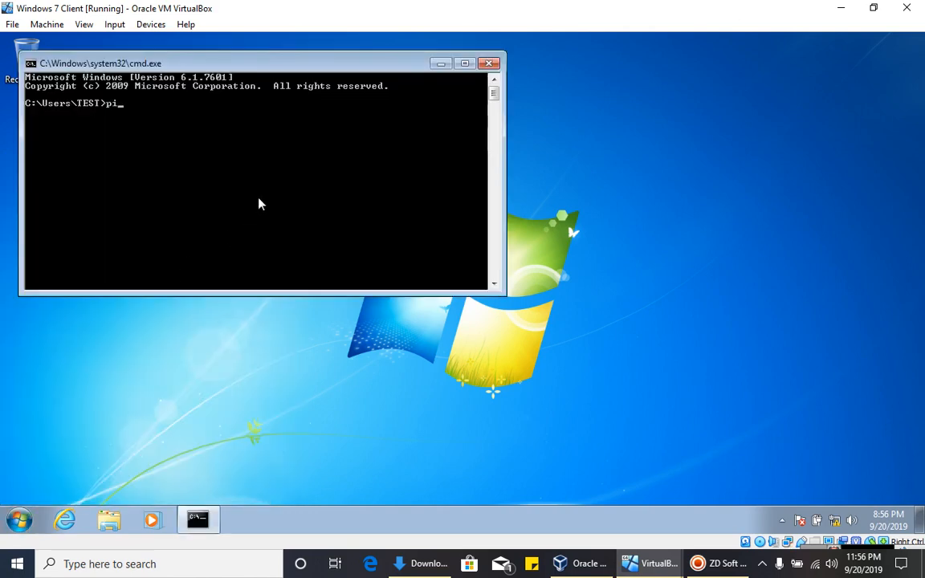
pyautogui.write('ping 192.168.0.1')
pyautogui.press('Return')
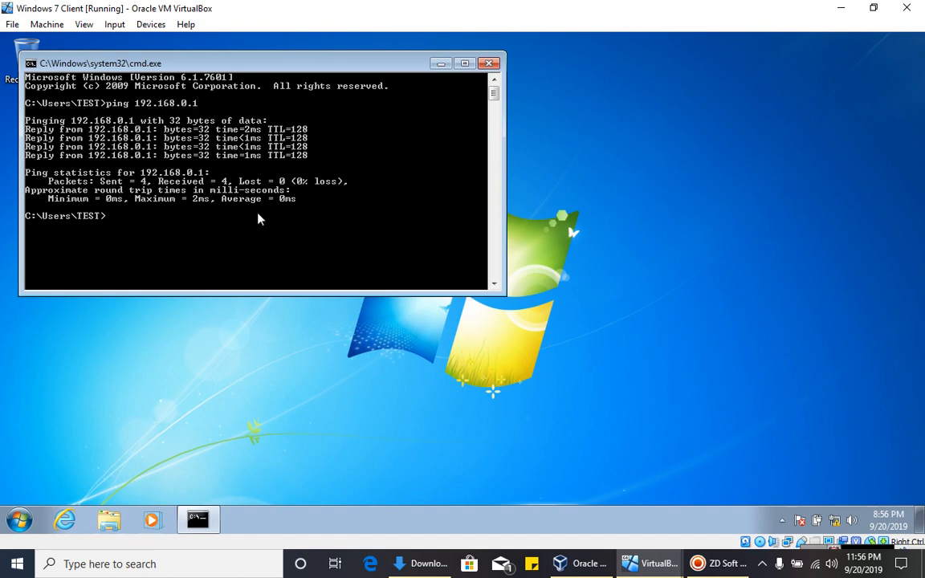
pyautogui.click(489, 63)
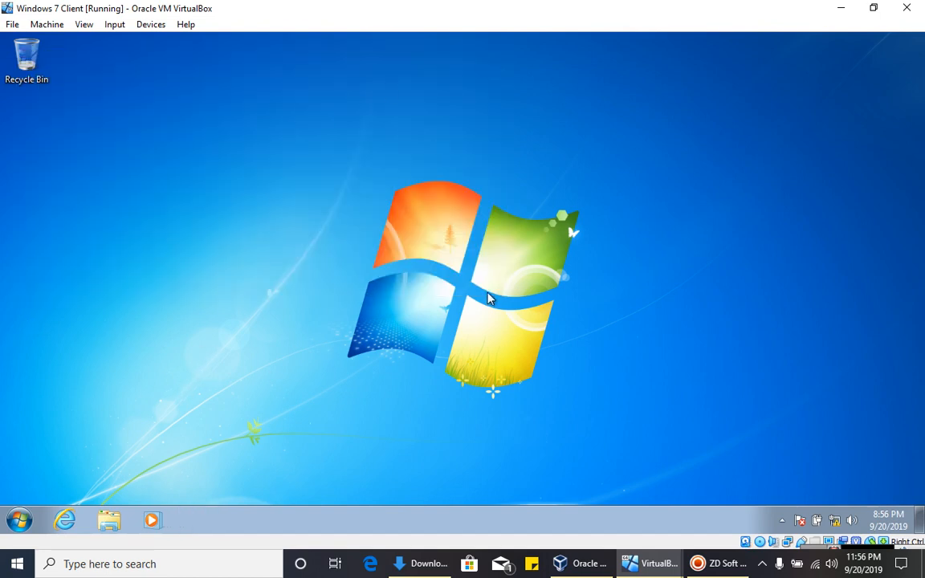
# - Bring up the Computer Name/Domain Changes dialog from Computer's System Properties
pyautogui.click(11, 521)
pyautogui.click(246, 359)
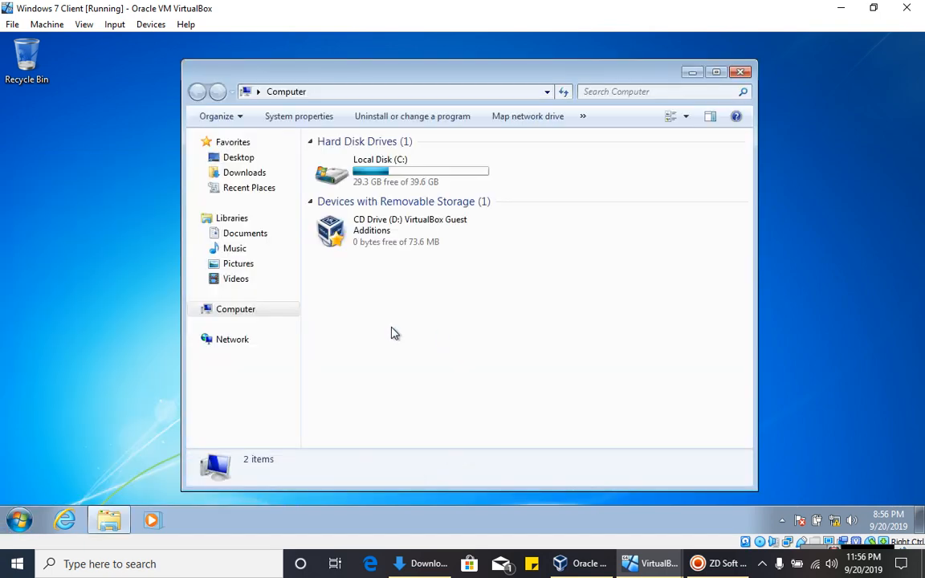
pyautogui.rightClick(427, 324)
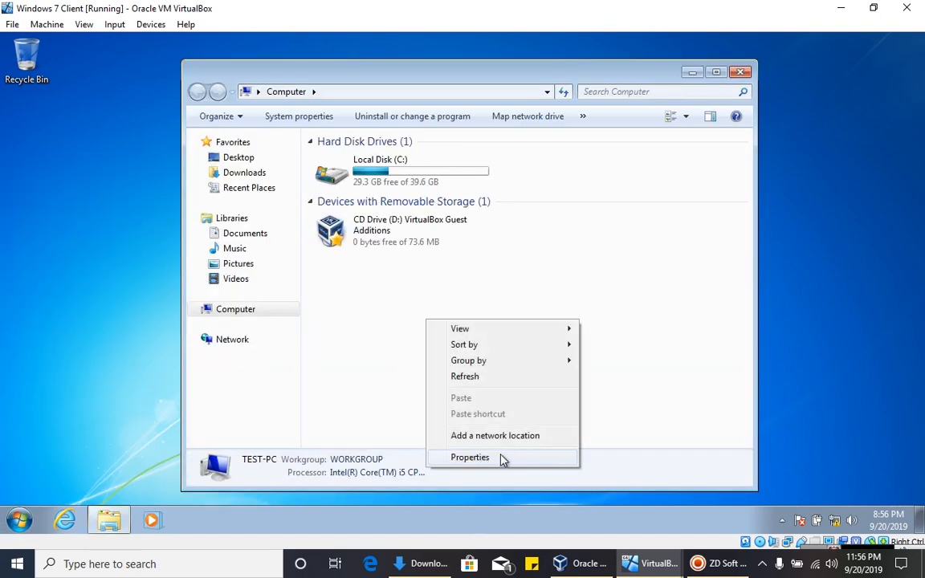
pyautogui.click(470, 457)
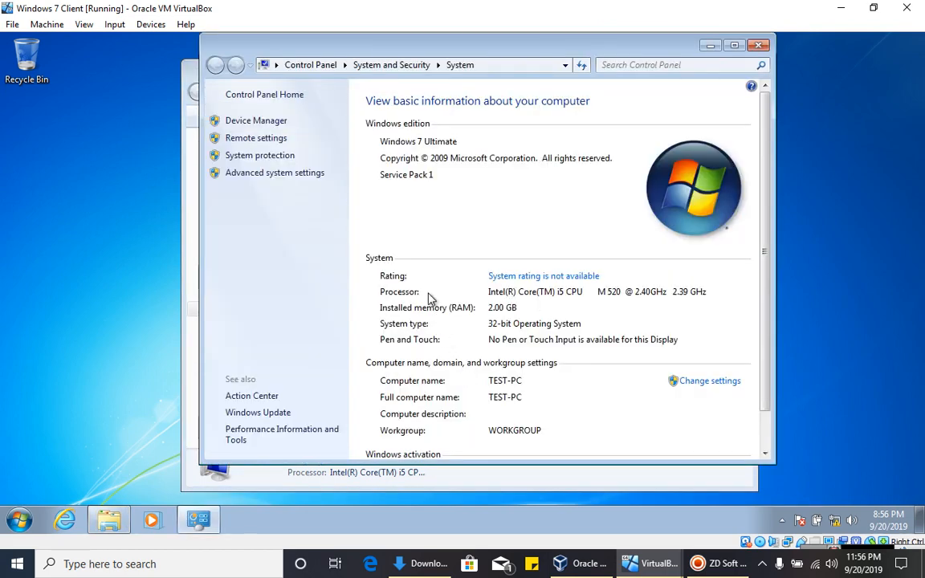
pyautogui.scroll(-1, 492, 253)
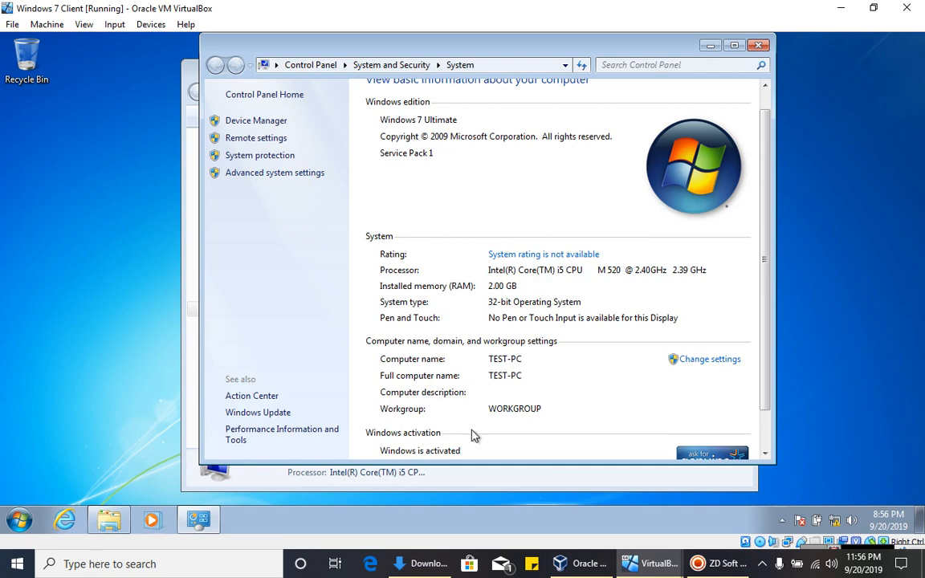
pyautogui.scroll(-2, 487, 393)
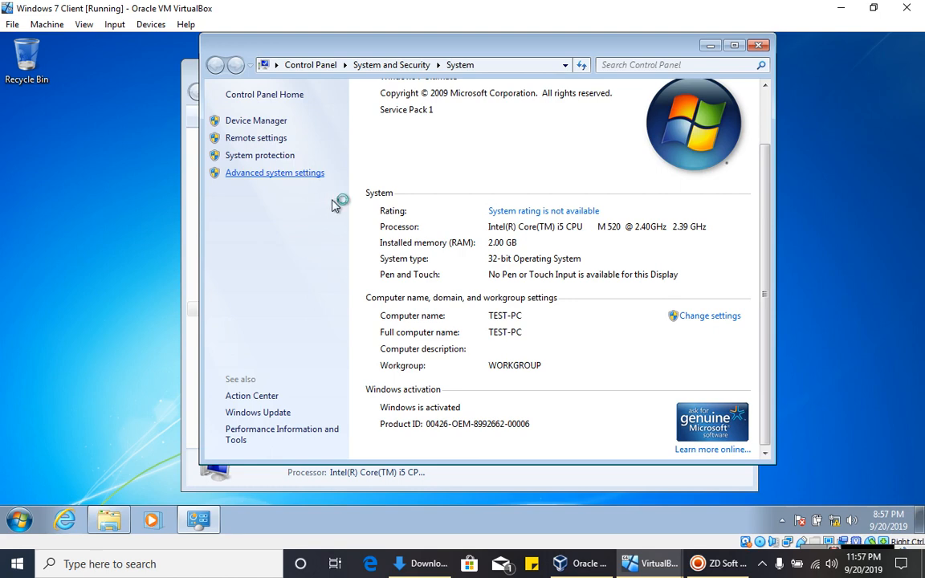
pyautogui.click(299, 178)
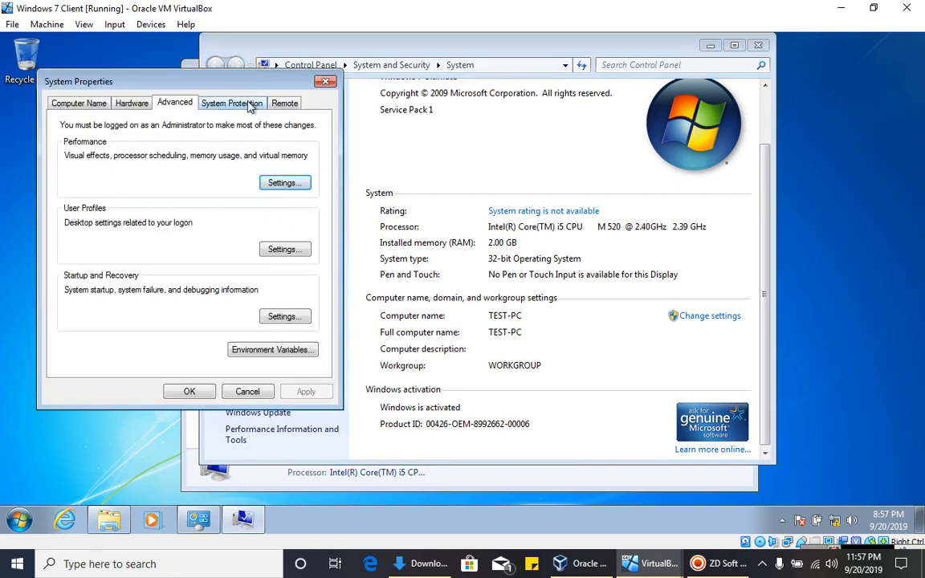
pyautogui.moveTo(237, 89); pyautogui.dragTo(264, 87)
pyautogui.click(104, 98)
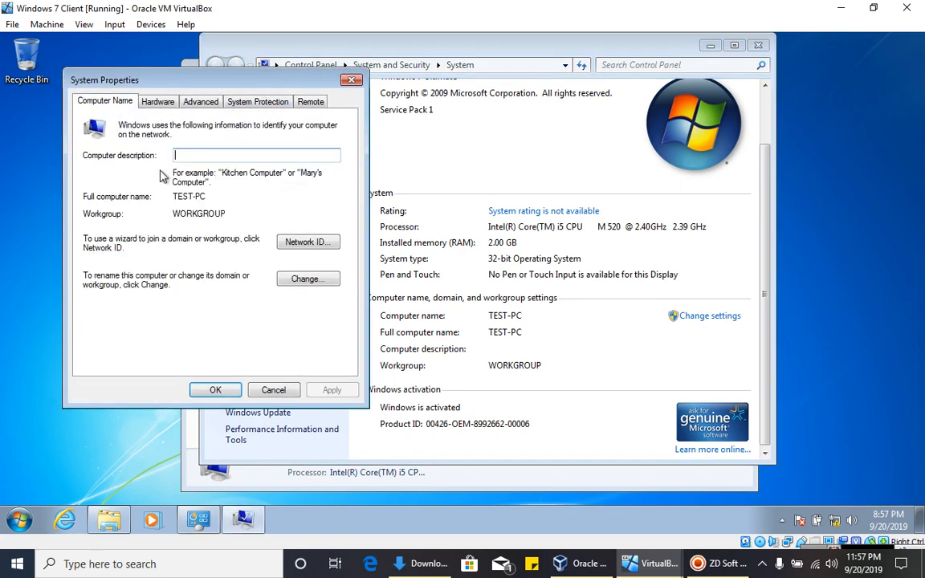
pyautogui.click(305, 284)
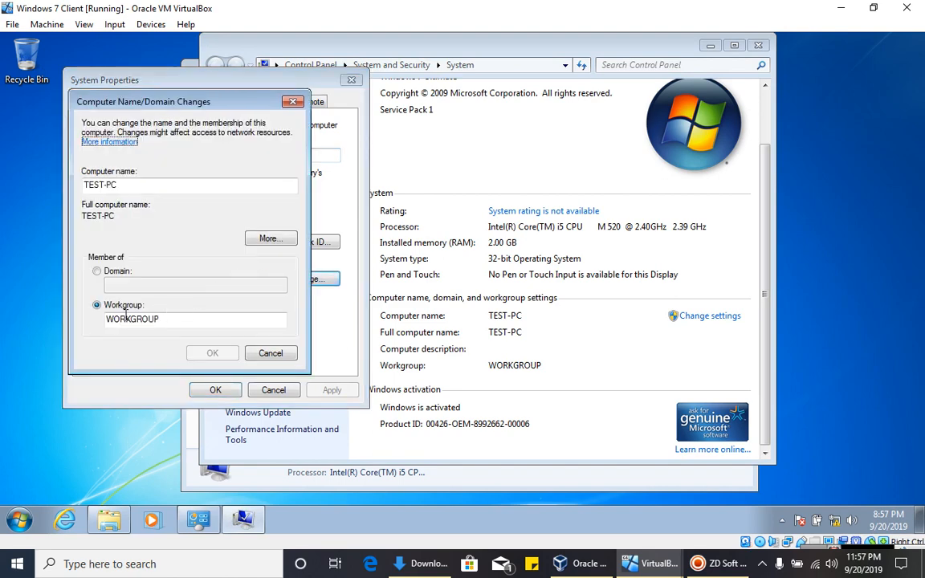
# - Make TEST-PC a member of domain TEST.COM and confirm
pyautogui.click(96, 271)
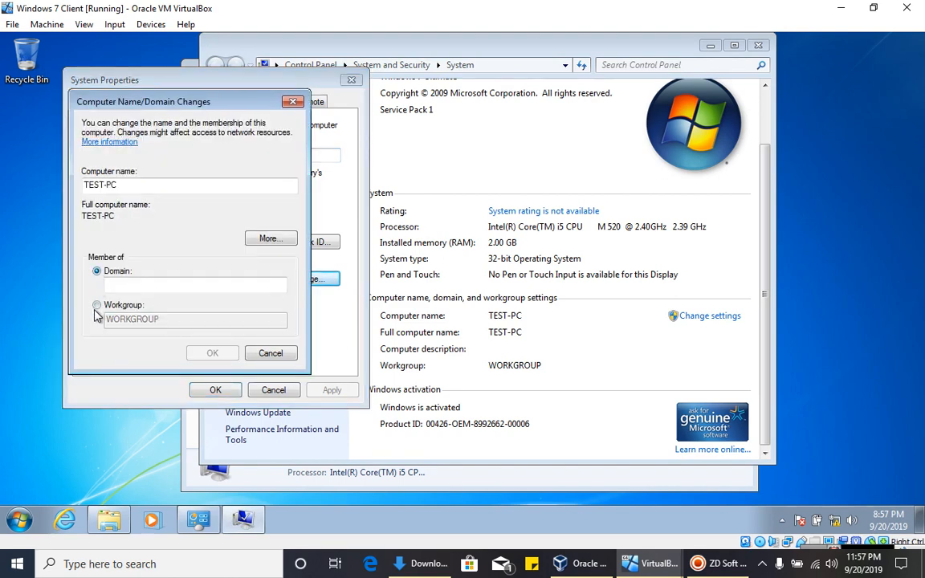
pyautogui.click(118, 286)
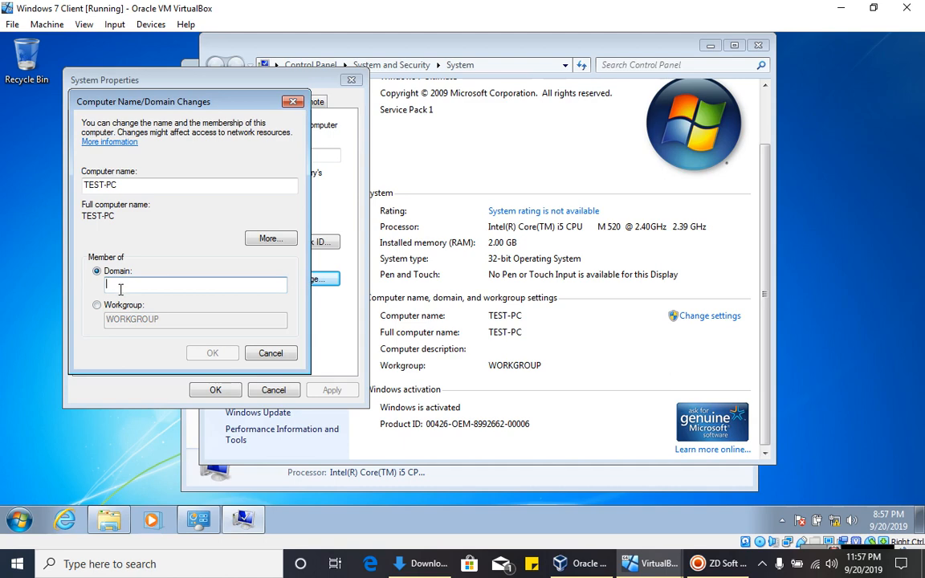
pyautogui.write('TEST.C')
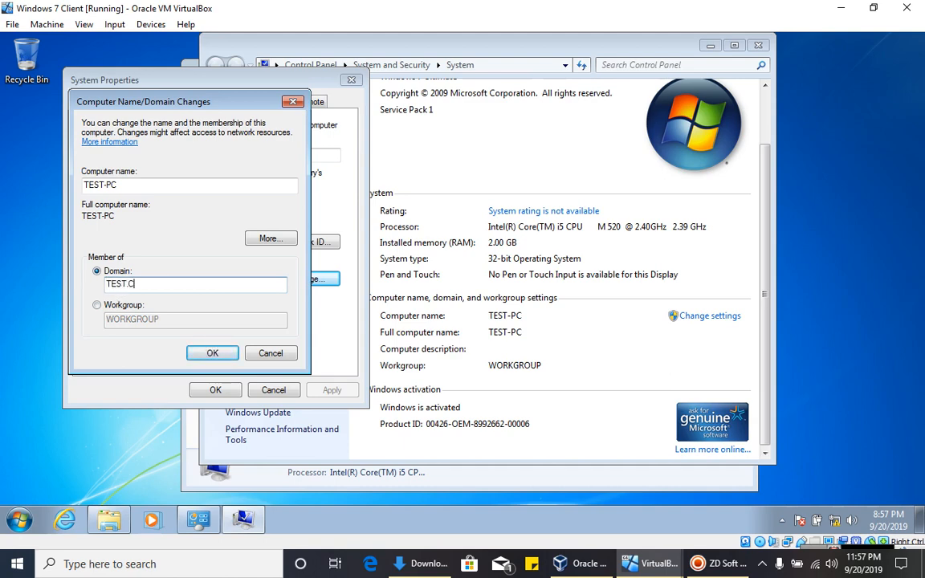
pyautogui.write('OM')
pyautogui.click(185, 353)
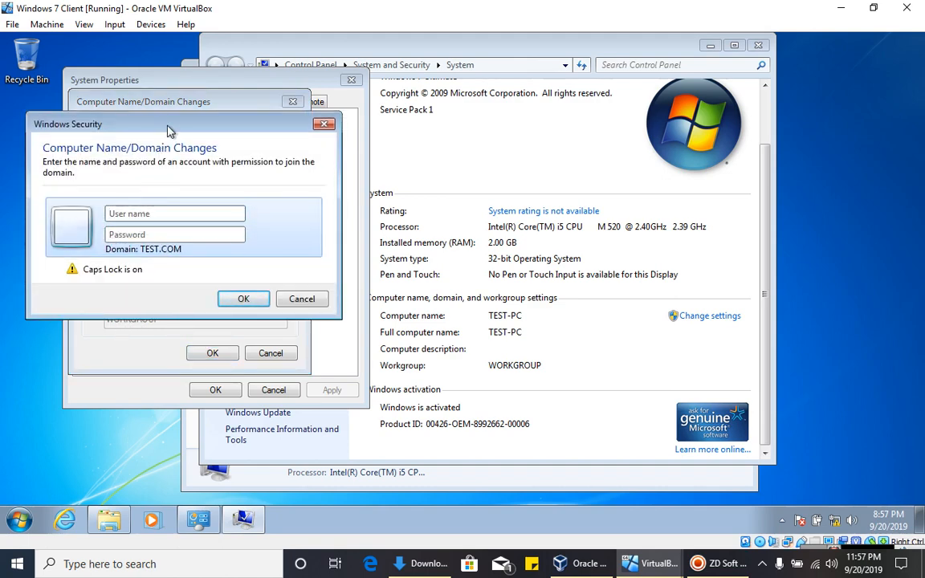
# - Submit the Administrator user name and password for the join, then dismiss the logon-failure error
pyautogui.moveTo(153, 121); pyautogui.dragTo(165, 122)
pyautogui.write('Admin')
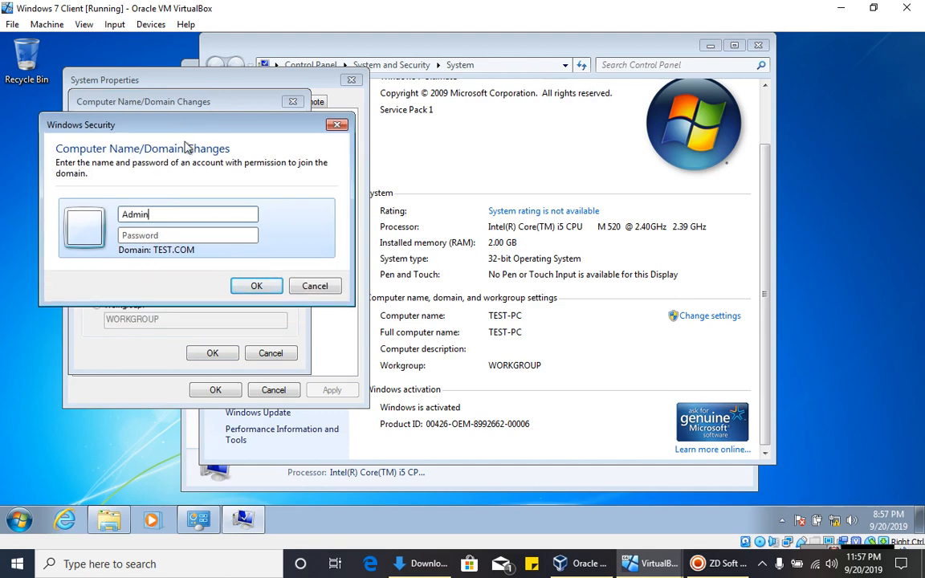
pyautogui.write('istr')
pyautogui.press('BackSpace')
pyautogui.press('BackSpace')
pyautogui.write('tor')
pyautogui.click(186, 237)
pyautogui.press('capslock')
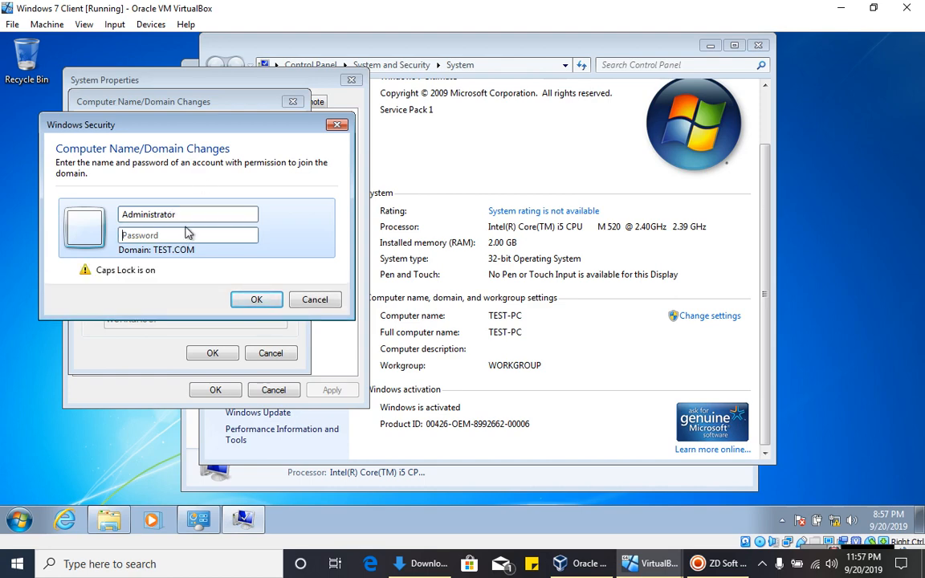
pyautogui.write('Pa')
pyautogui.press('capslock')
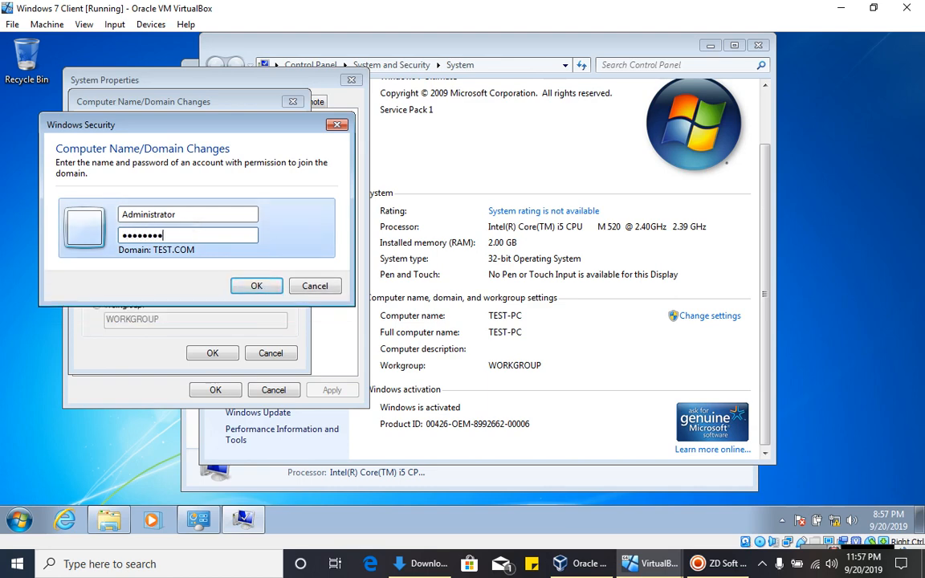
pyautogui.click(237, 290)
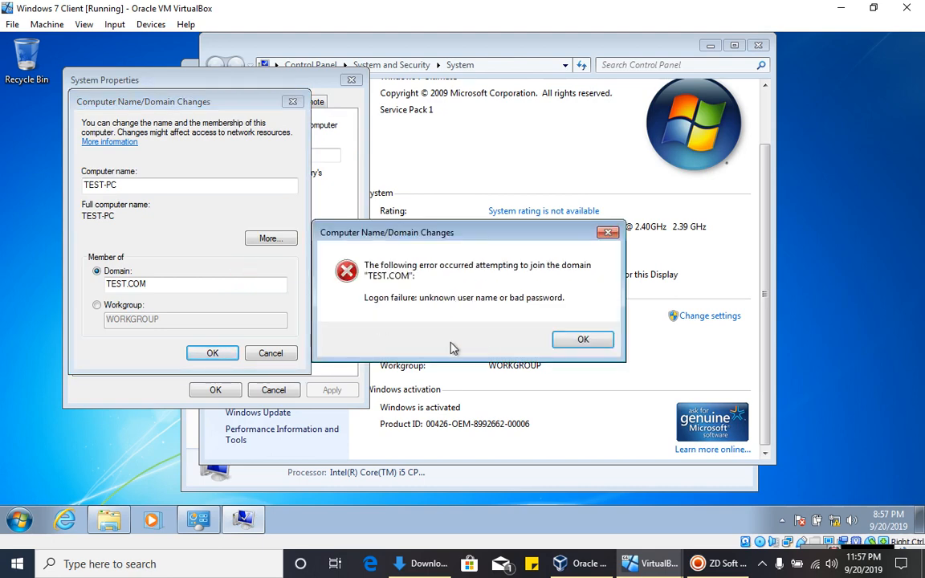
pyautogui.click(576, 341)
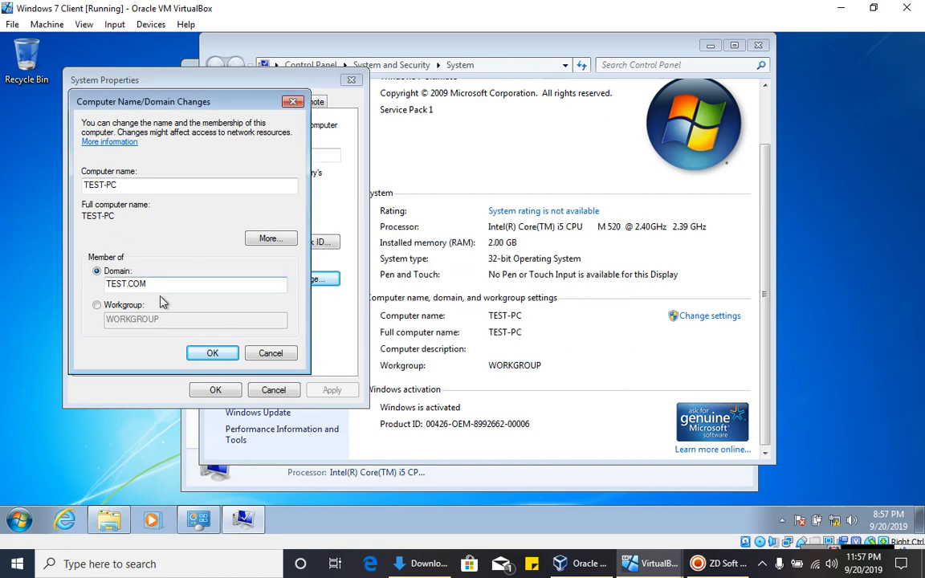
# - Retry the join with the administrator user name and password, then acknowledge the Welcome to TEST.COM message
pyautogui.click(228, 354)
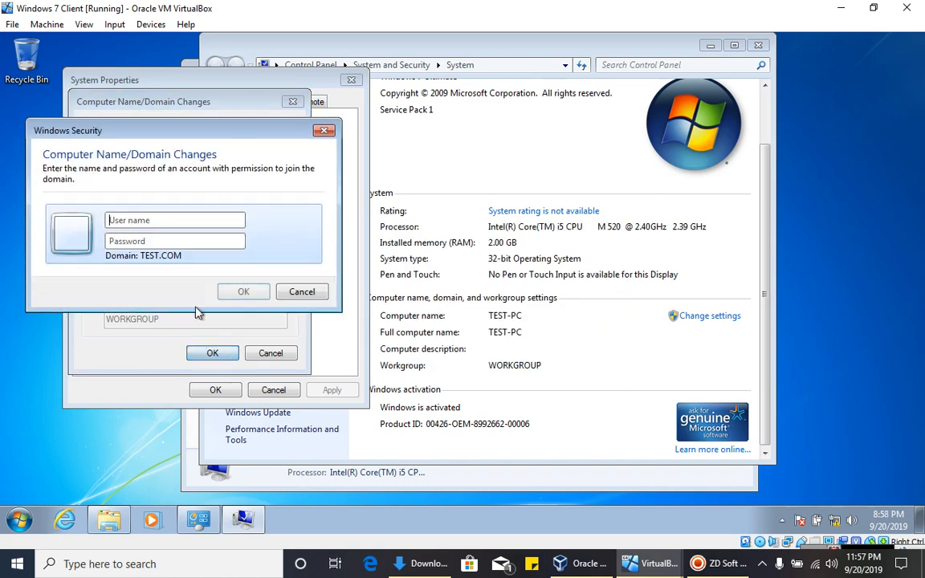
pyautogui.write('a')
pyautogui.write('mi')
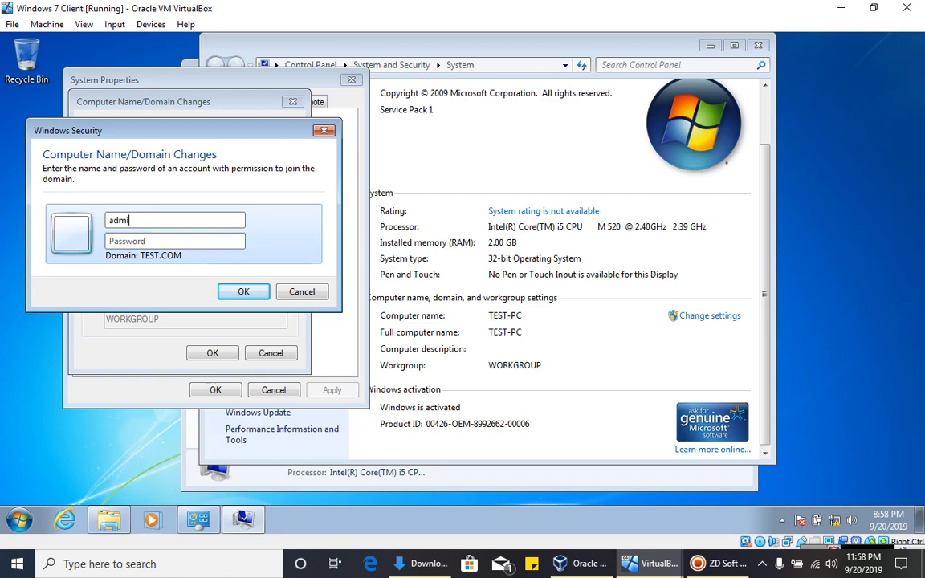
pyautogui.write('nist')
pyautogui.write('rqa=]')
pyautogui.press('BackSpace')
pyautogui.press('BackSpace')
pyautogui.press('BackSpace')
pyautogui.press('BackSpace')
pyautogui.write('ator')
pyautogui.click(177, 243)
pyautogui.press('capslock')
pyautogui.write('•')
pyautogui.press('capslock')
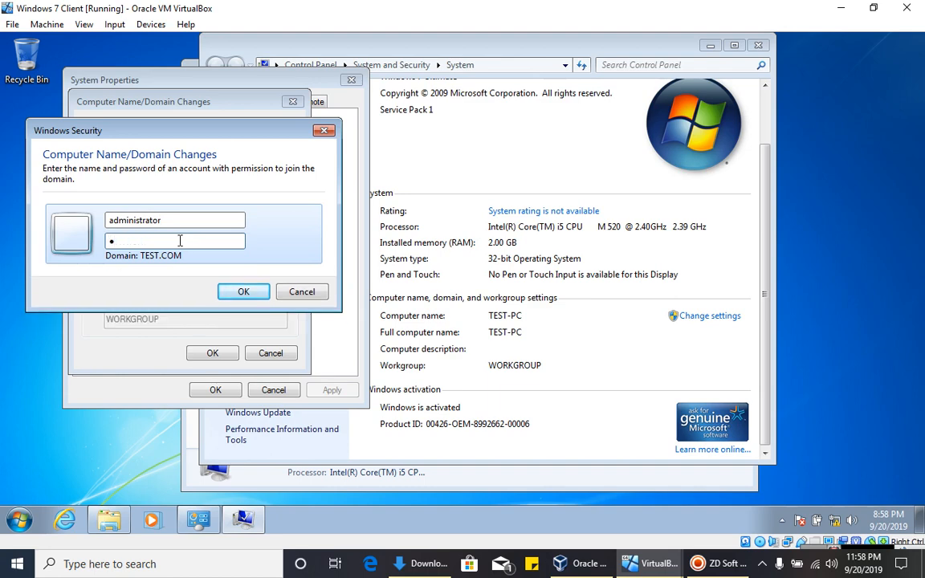
pyautogui.write('••••••••')
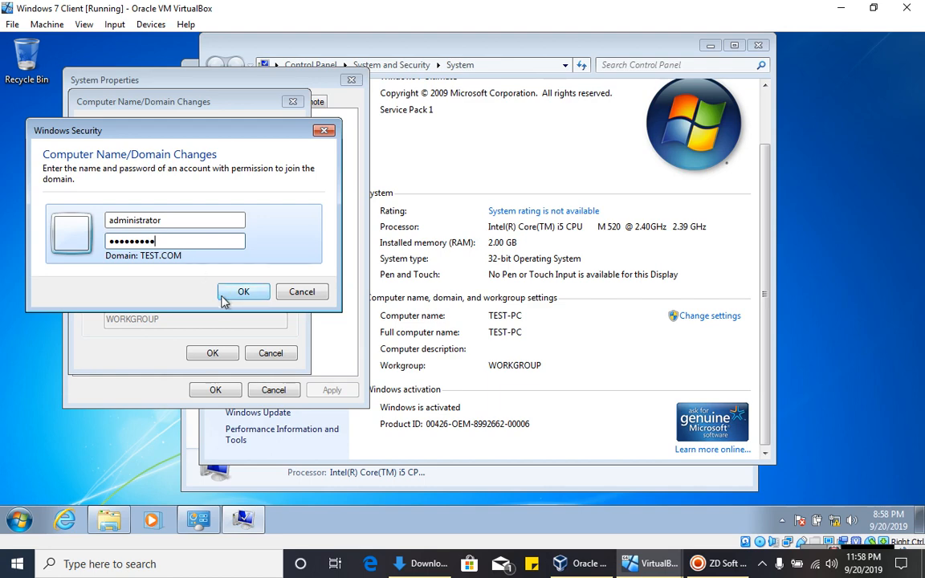
pyautogui.click(231, 291)
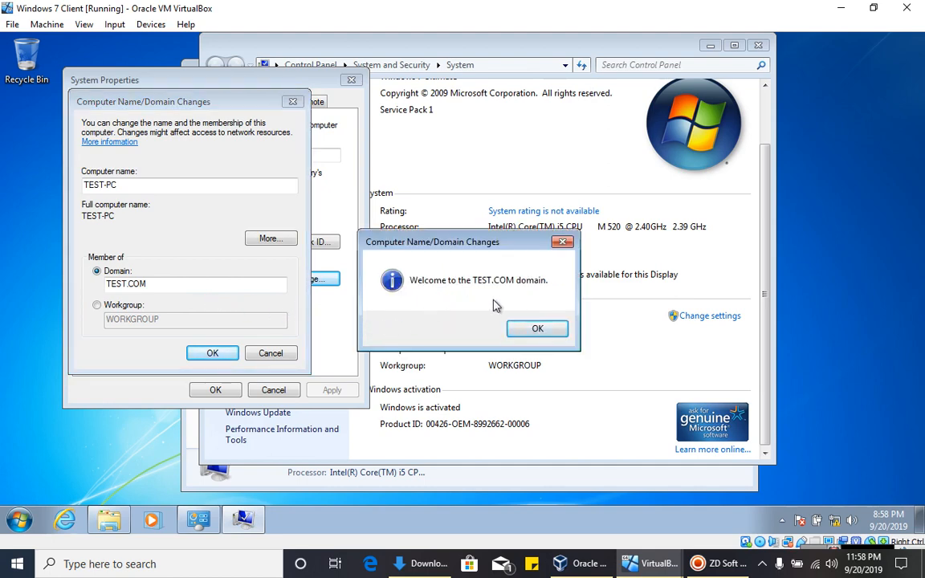
pyautogui.click(519, 335)
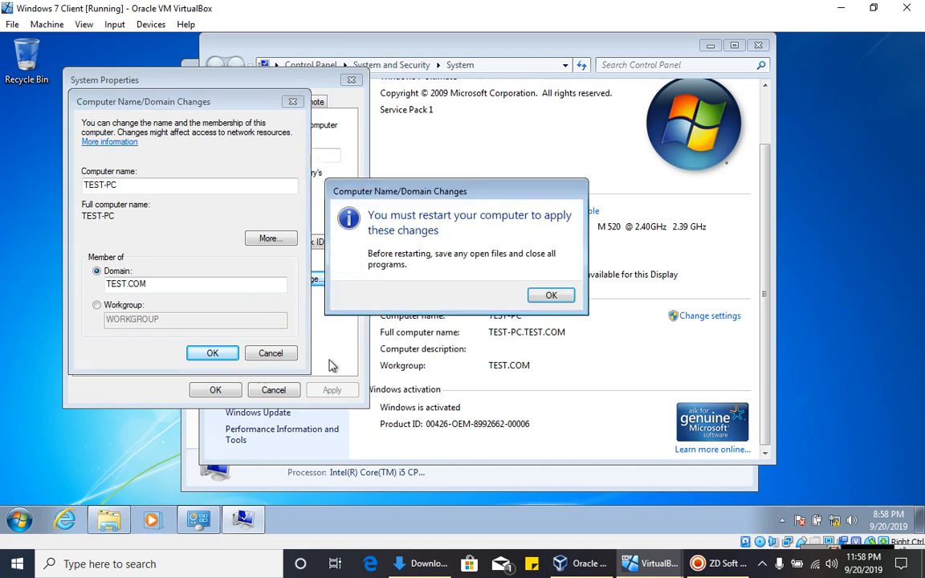
# - Acknowledge the restart notice, close System Properties, and restart the Windows 7 client now
pyautogui.click(550, 295)
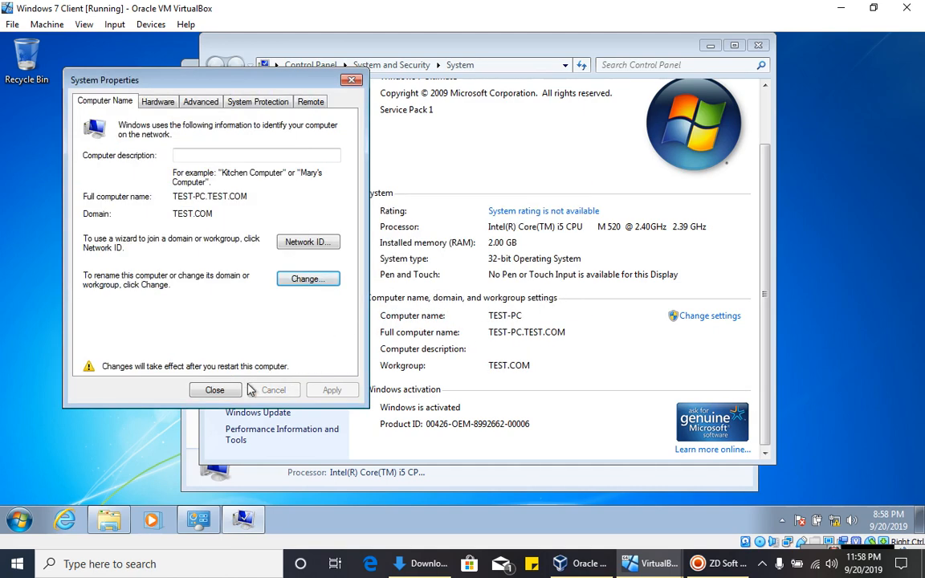
pyautogui.click(213, 390)
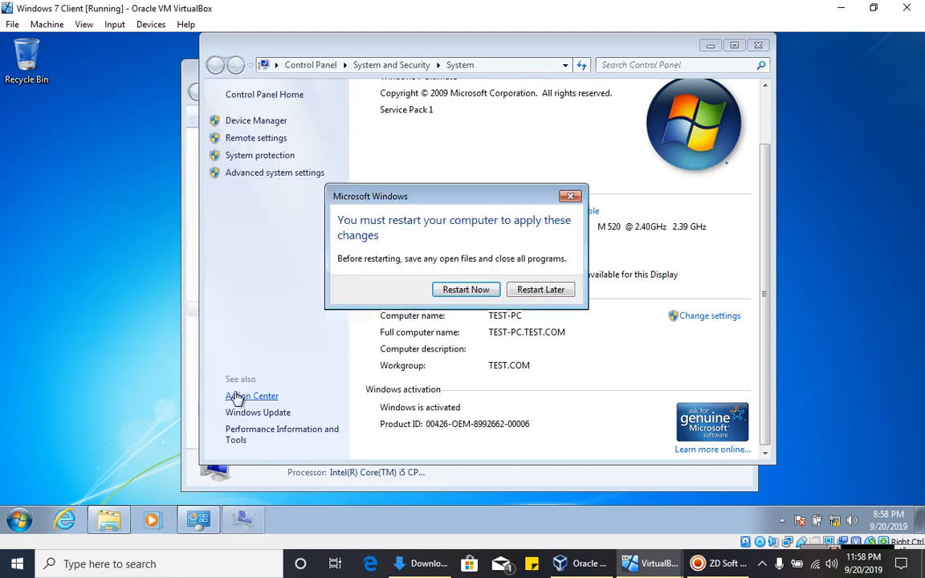
pyautogui.click(466, 290)
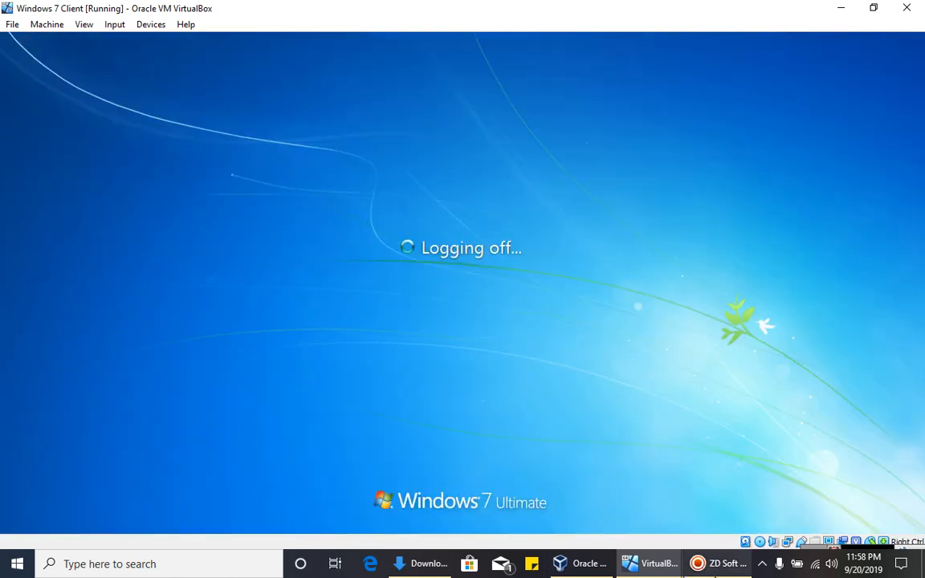
pyautogui.click(716, 574)
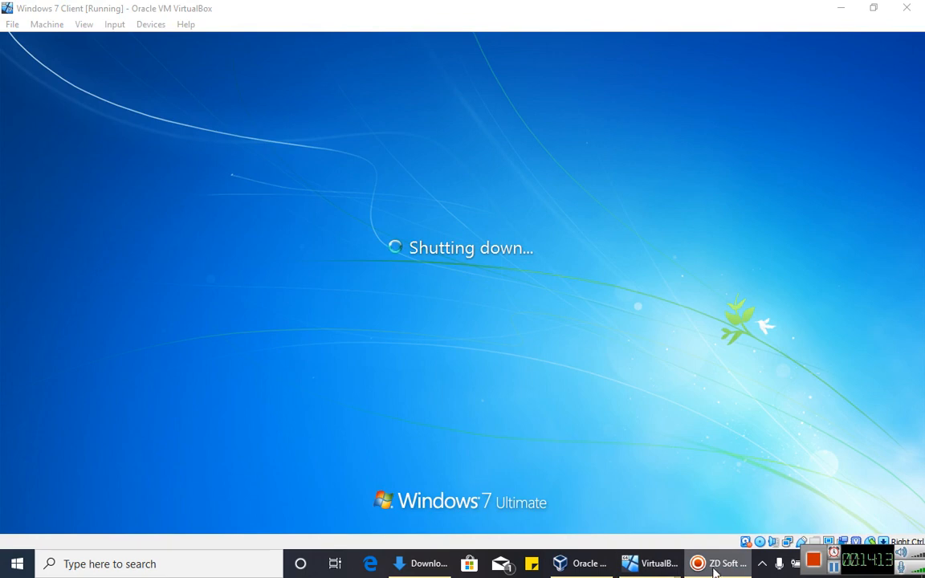
pyautogui.click(835, 568)
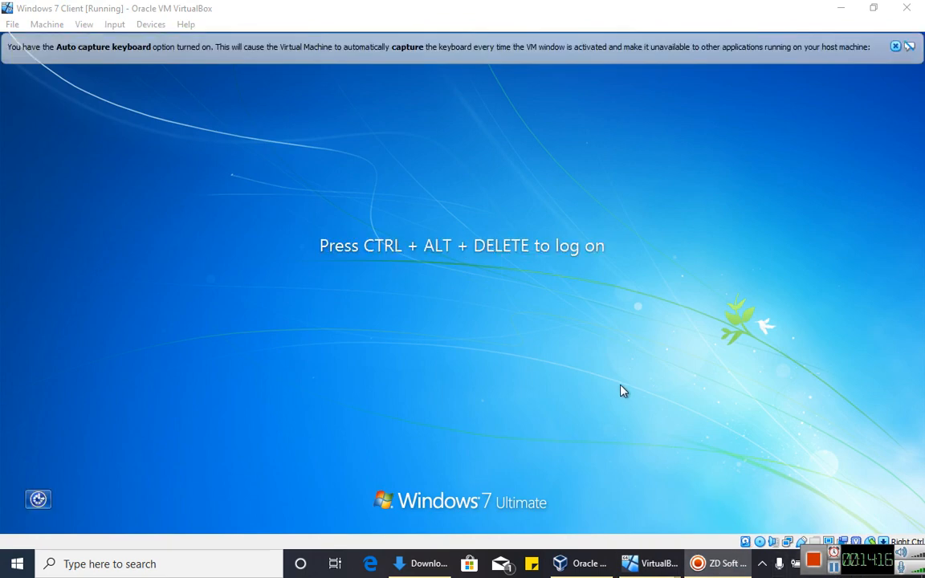
pyautogui.click(610, 386)
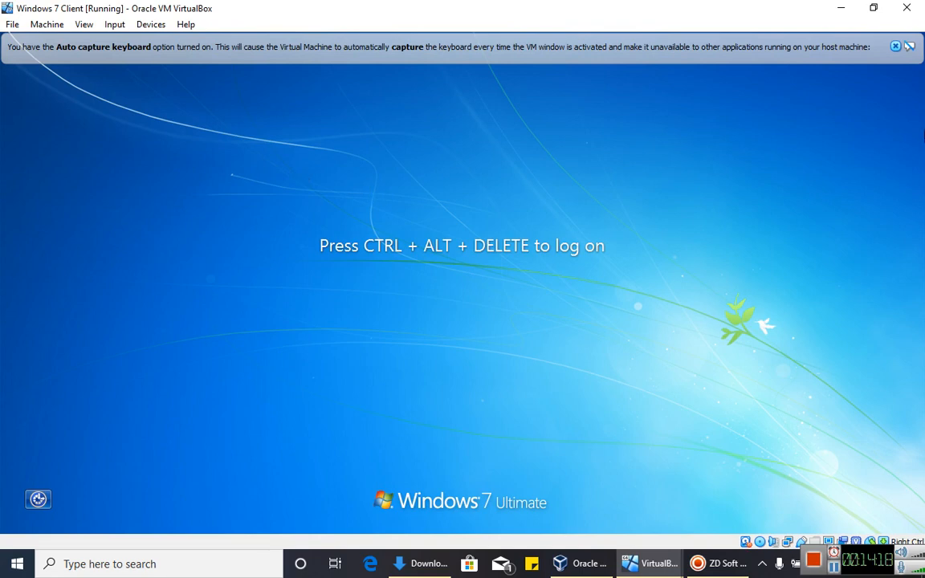
# - Dismiss the auto-capture keyboard notice, send Ctrl-Alt-Del to the guest, and choose another user
pyautogui.click(895, 46)
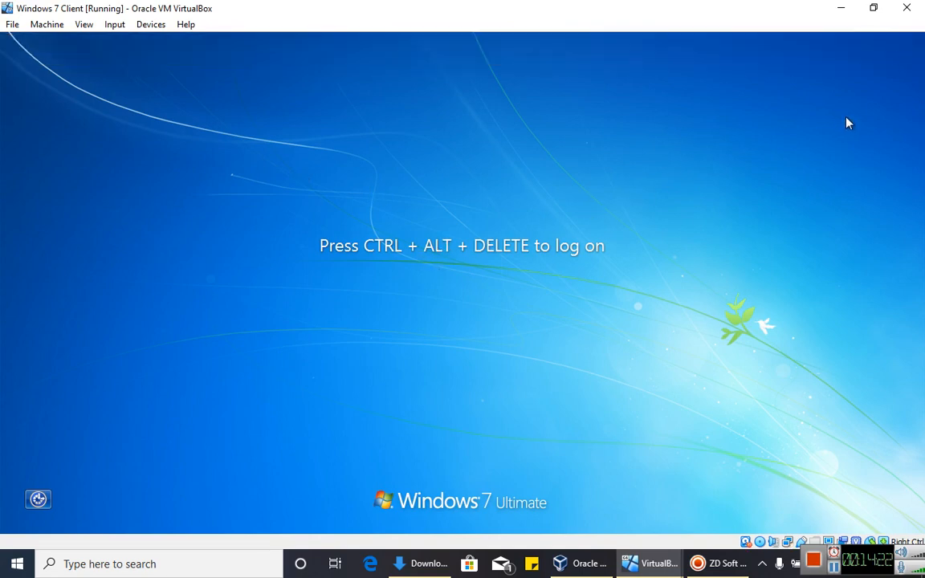
pyautogui.click(114, 25)
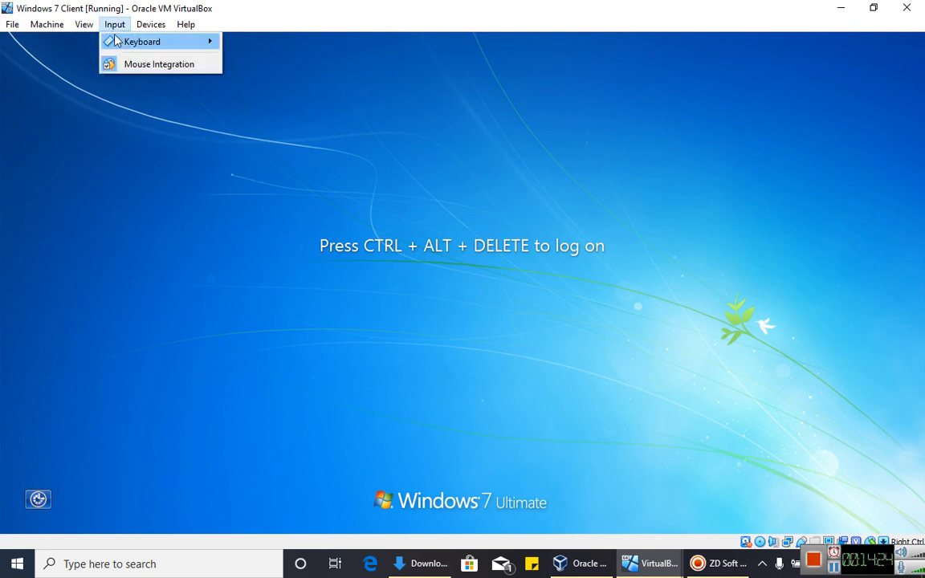
pyautogui.moveTo(133, 42)
pyautogui.click(273, 67)
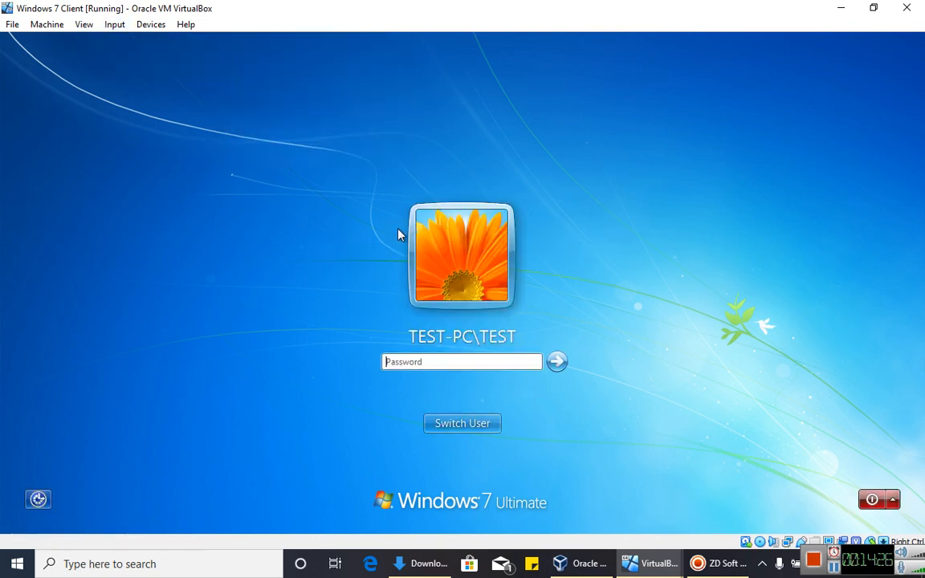
pyautogui.click(473, 428)
# - Try logging on as Other User with the administrator name and password, then dismiss the failure error
pyautogui.click(514, 354)
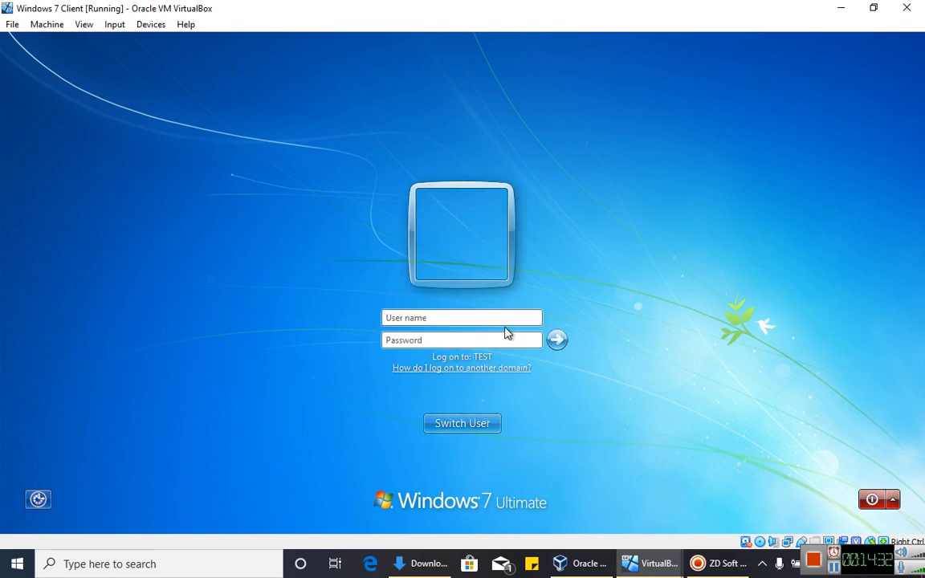
pyautogui.write('Adminstrator')
pyautogui.press('Tab')
pyautogui.press('capslock')
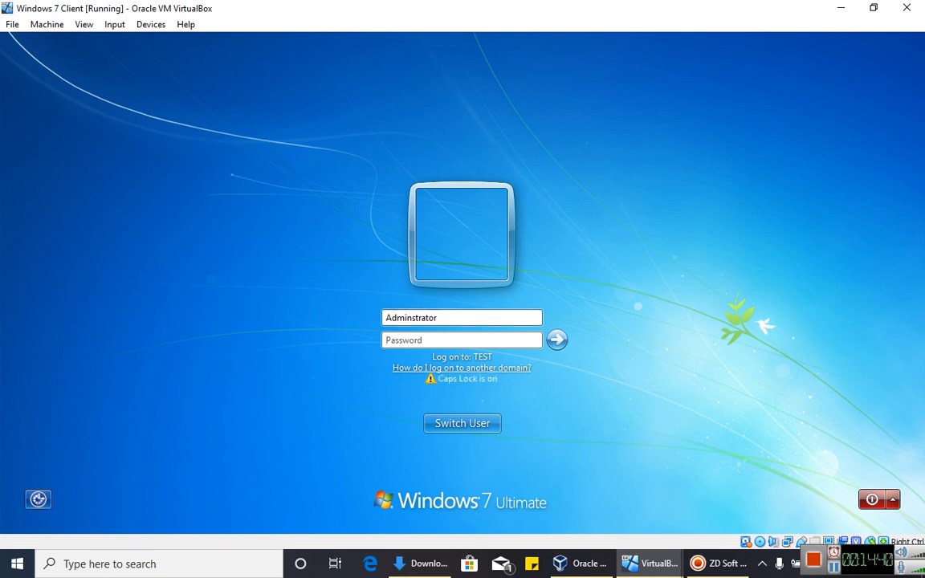
pyautogui.write('•')
pyautogui.press('capslock')
pyautogui.write('•')
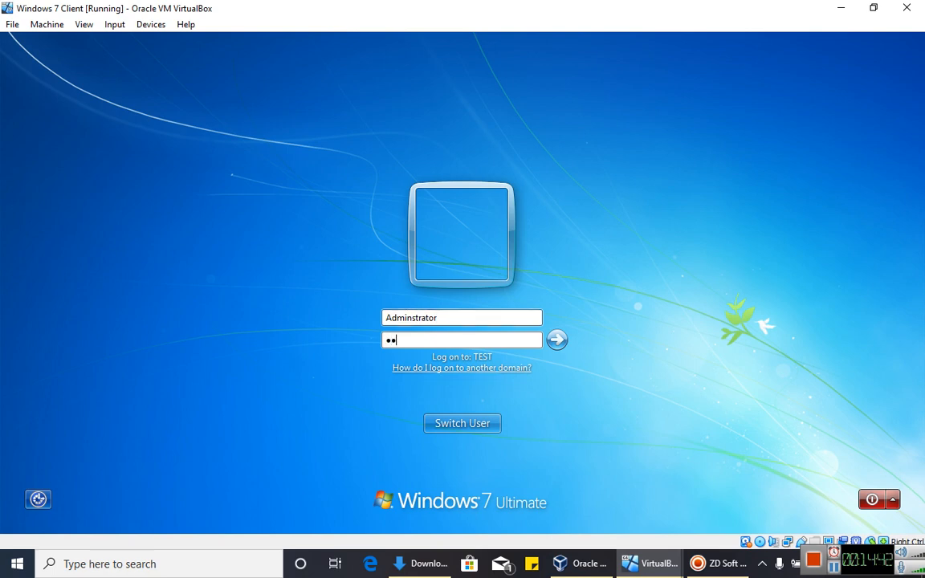
pyautogui.write('••••••')
pyautogui.press('Return')
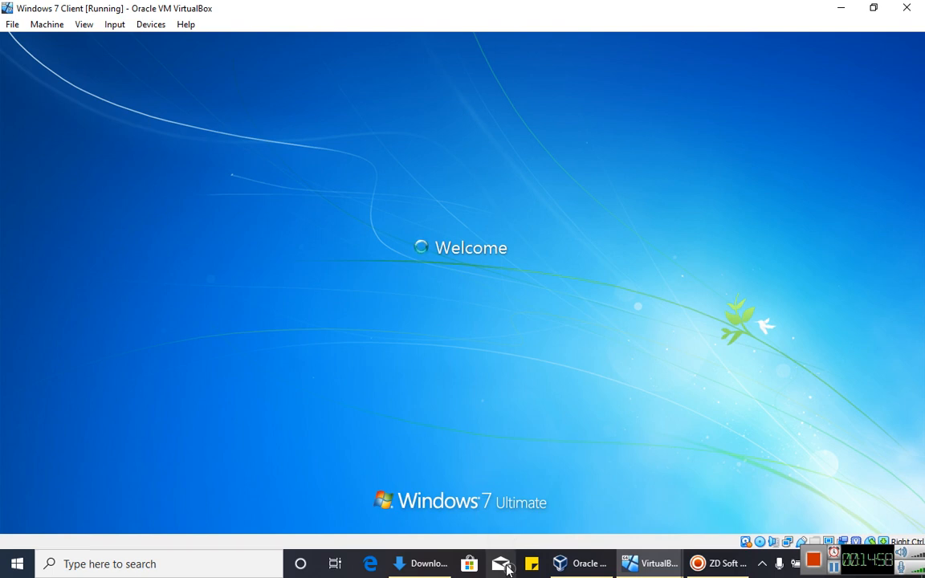
pyautogui.click(462, 423)
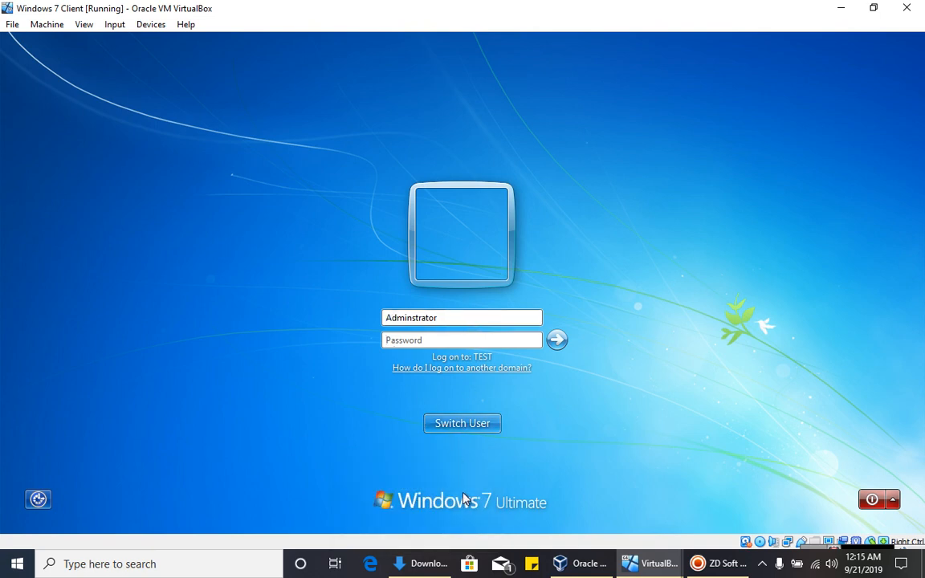
# - Correct the user name to TEST\Administrator, submit the password, and dismiss the incorrect-password error
pyautogui.write('TR')
pyautogui.press('BackSpace')
pyautogui.write('EST\\')
pyautogui.click(424, 340)
pyautogui.write('P')
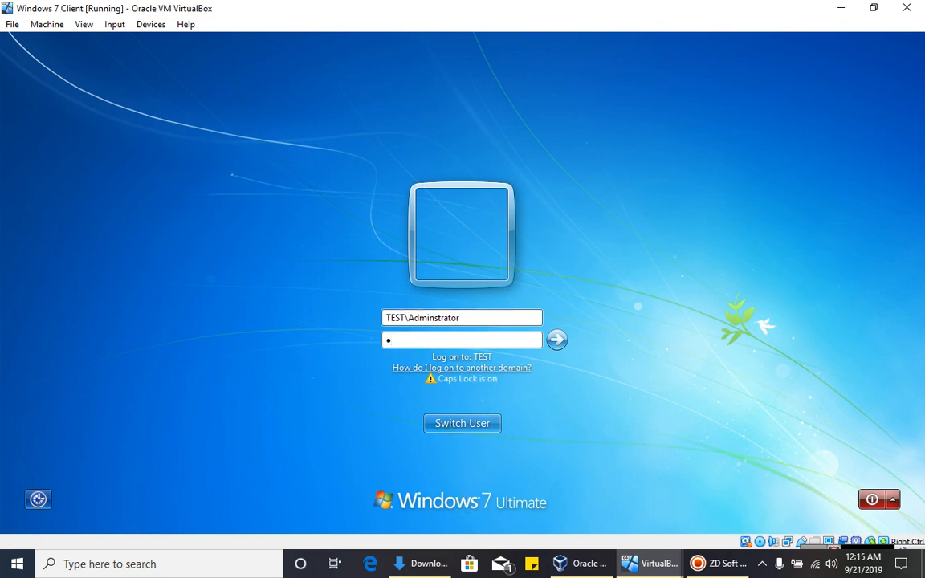
pyautogui.write('@')
pyautogui.press('capslock')
pyautogui.write('s')
pyautogui.press('Return')
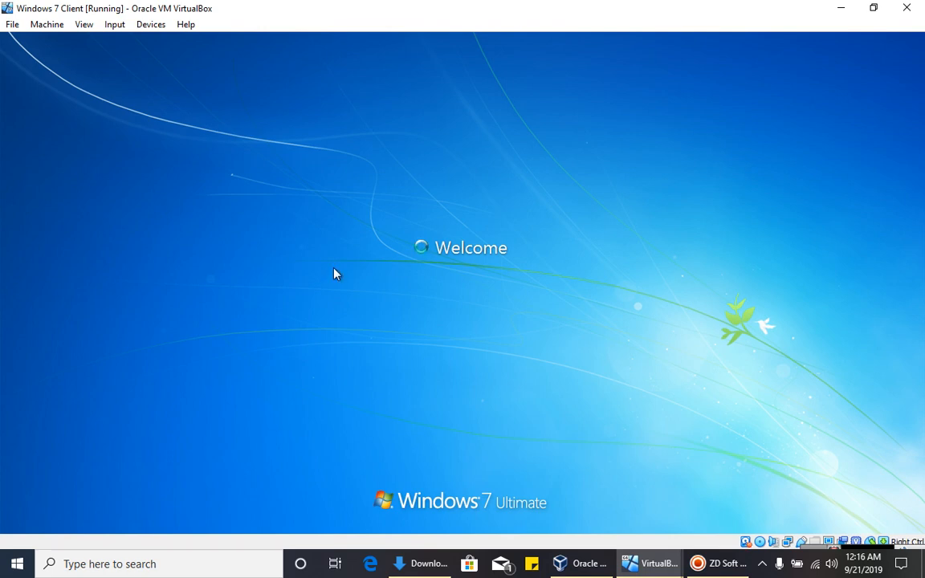
pyautogui.click(457, 423)
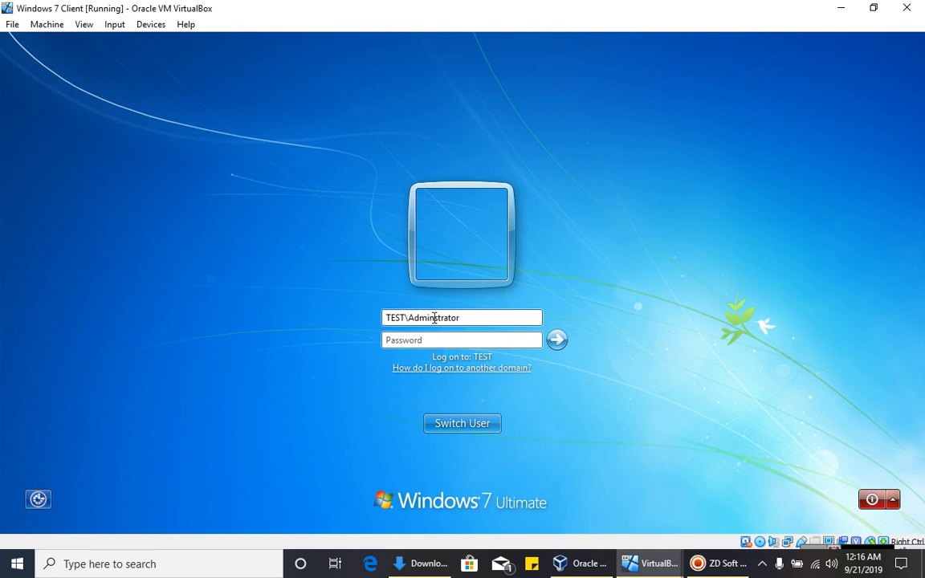
# - Re-enter the administrator password in the Password box with Caps Lock turned off
pyautogui.write('i')
pyautogui.click(459, 342)
pyautogui.press('capslock')
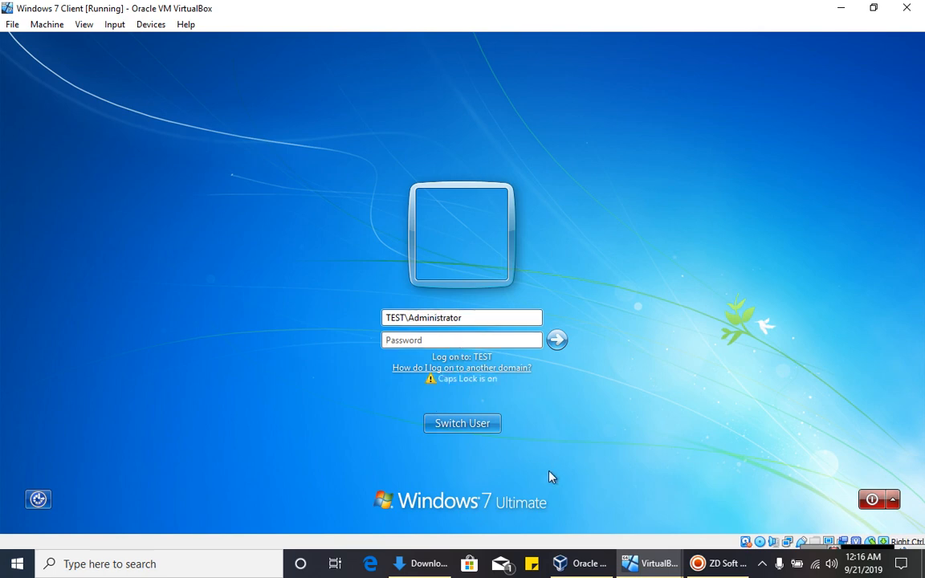
pyautogui.press('capslock')
pyautogui.write('P')
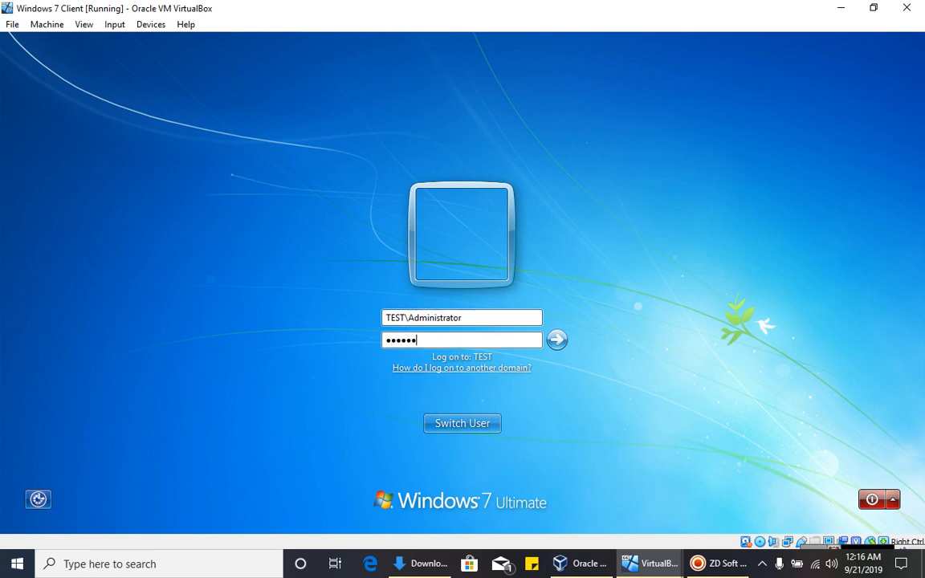
# - Submit the TEST\Administrator logon and wait for the Windows 7 desktop to load
pyautogui.press('Return')
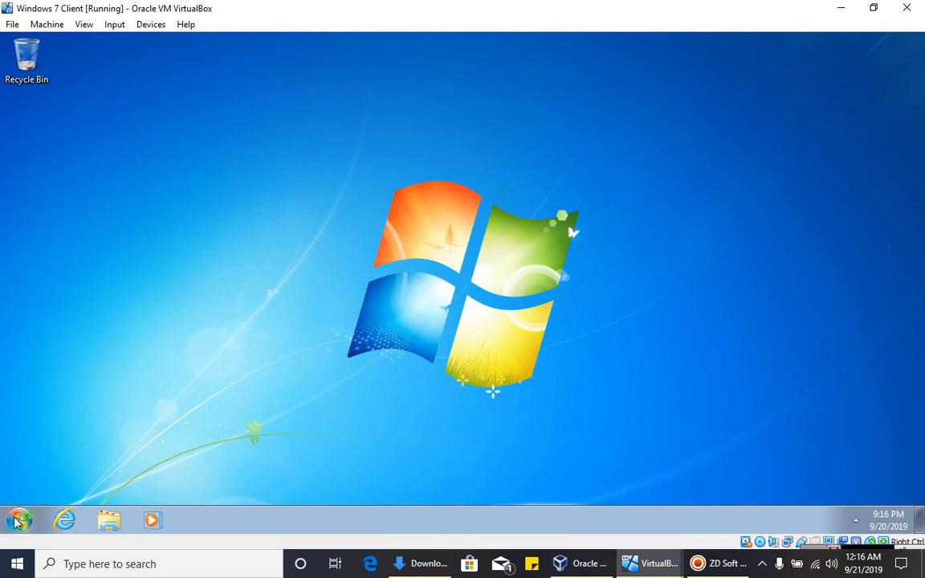
# - Open Computer's System properties showing full name TEST-PC.TEST.COM in domain TEST.COM
pyautogui.click(16, 522)
pyautogui.click(227, 376)
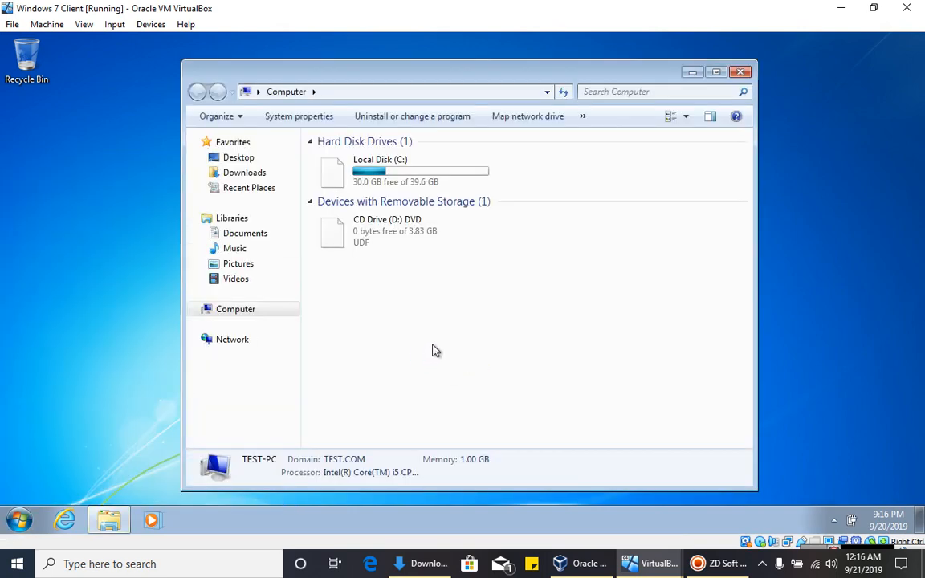
pyautogui.rightClick(445, 346)
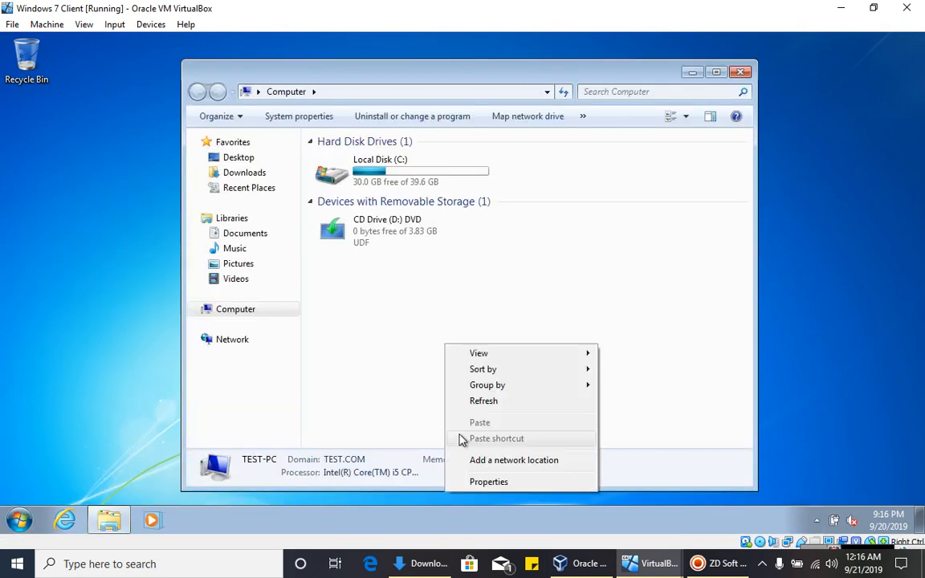
pyautogui.click(497, 485)
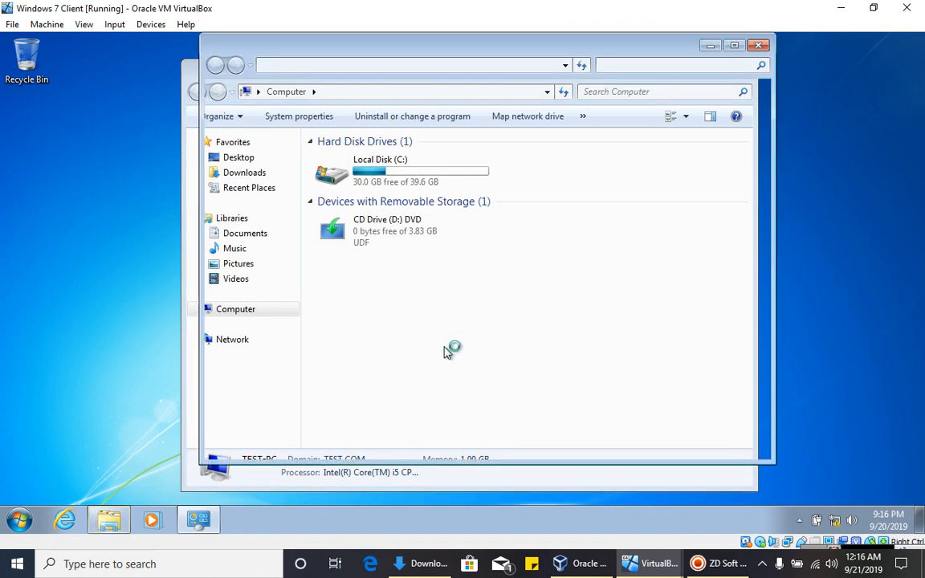
pyautogui.scroll(-1, 459, 362)
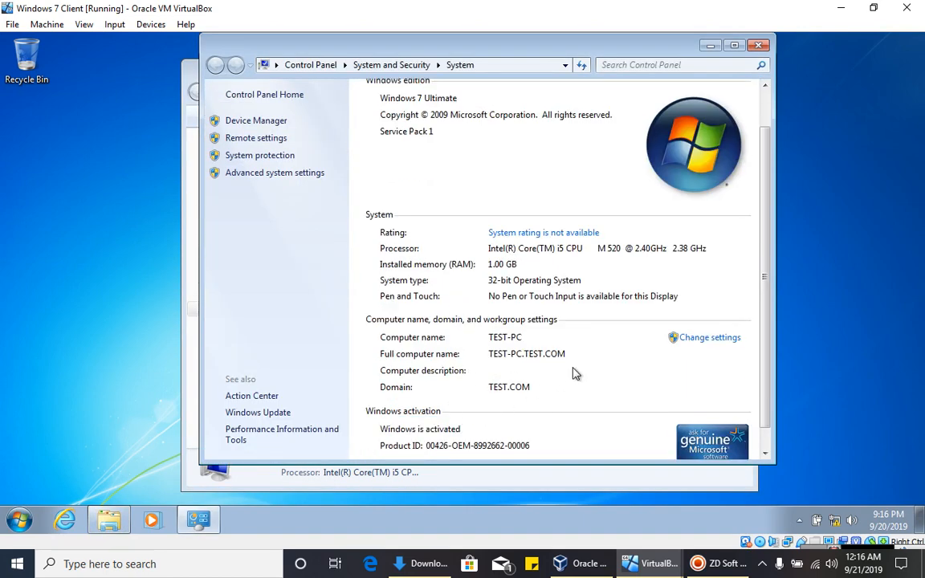
pyautogui.click(648, 566)
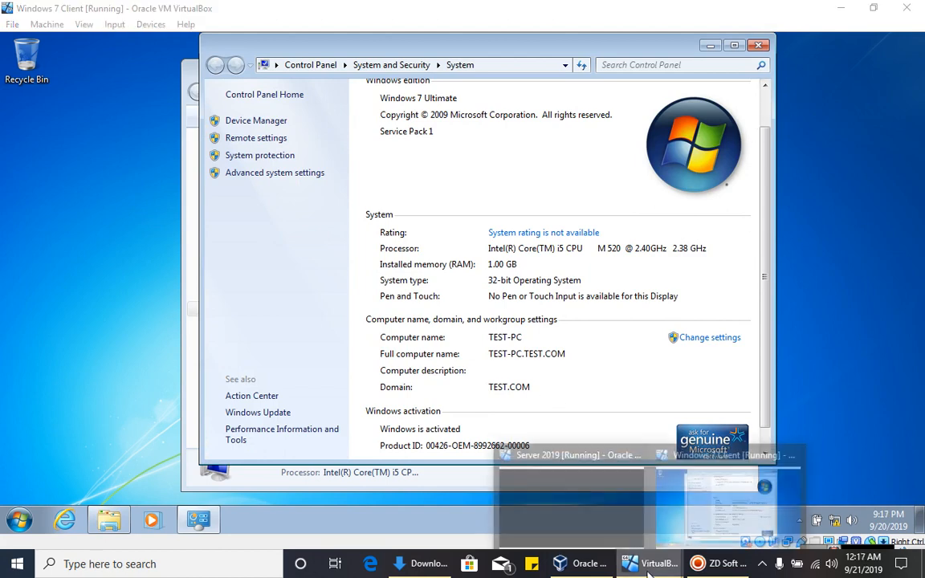
# - Switch to the Server 2019 VM and unlock it with Ctrl-Alt-Del and the administrator password
pyautogui.click(546, 464)
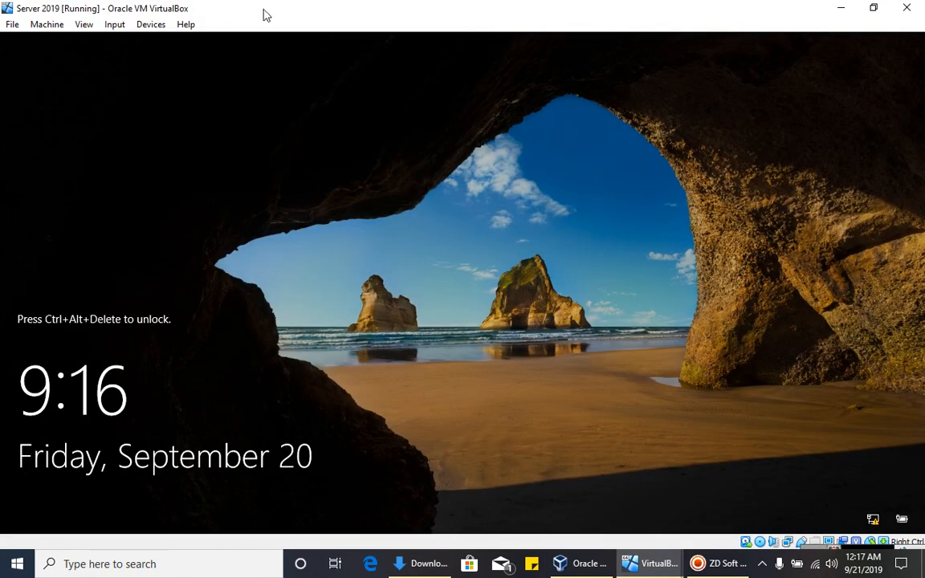
pyautogui.click(114, 24)
pyautogui.moveTo(142, 41)
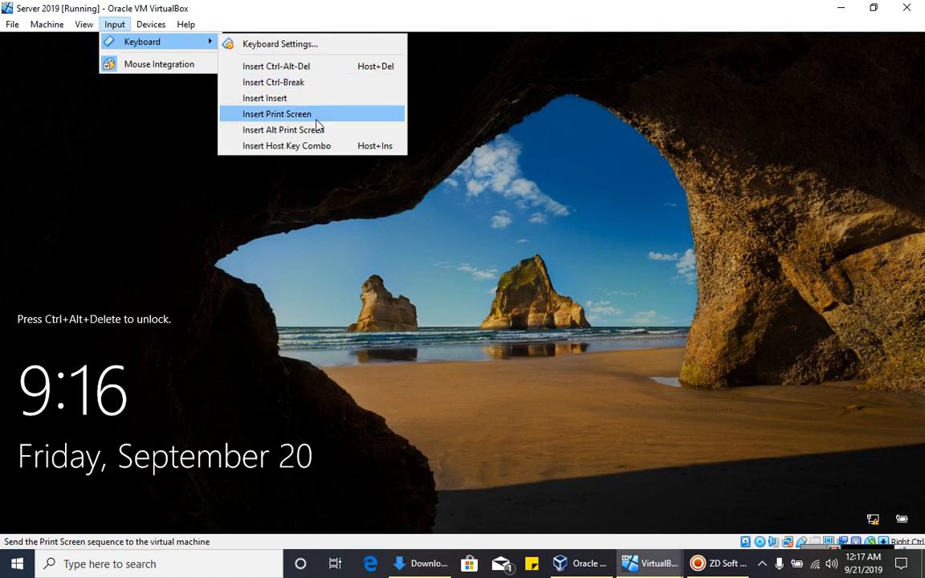
pyautogui.click(301, 66)
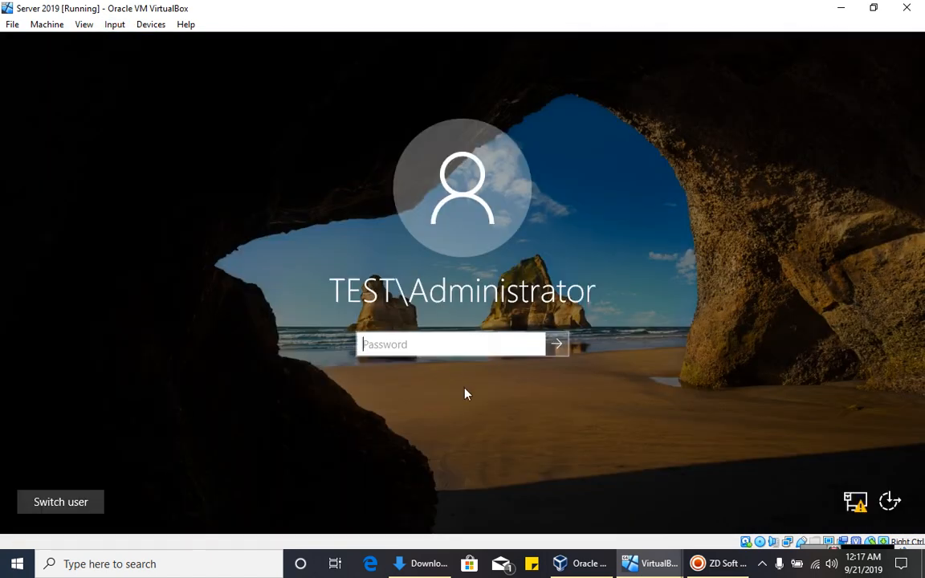
pyautogui.press('capslock')
pyautogui.write('•')
pyautogui.press('capslock')
pyautogui.write('•••••••')
pyautogui.press('Return')
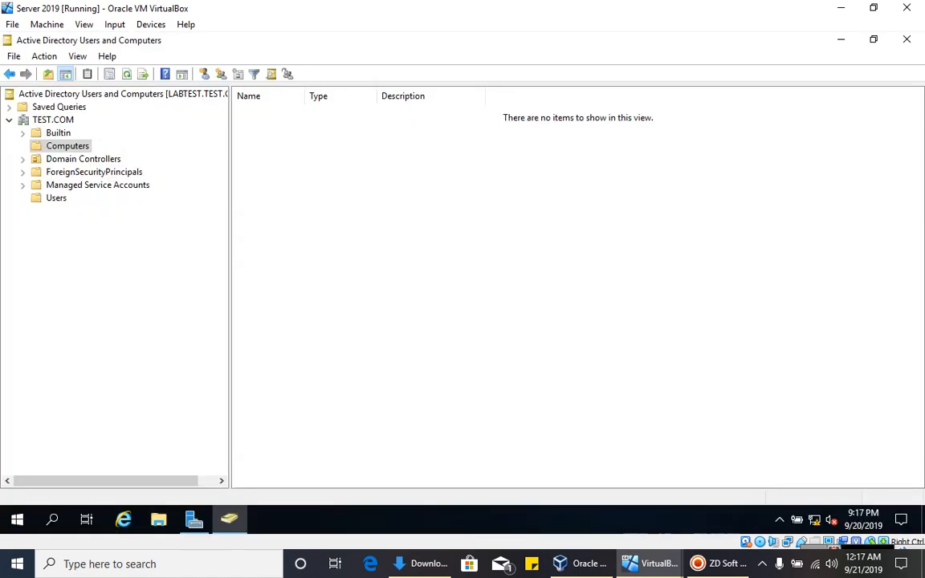
# - Refresh the Computers container in ADUC and select the new TEST-PC entry
pyautogui.click(75, 148)
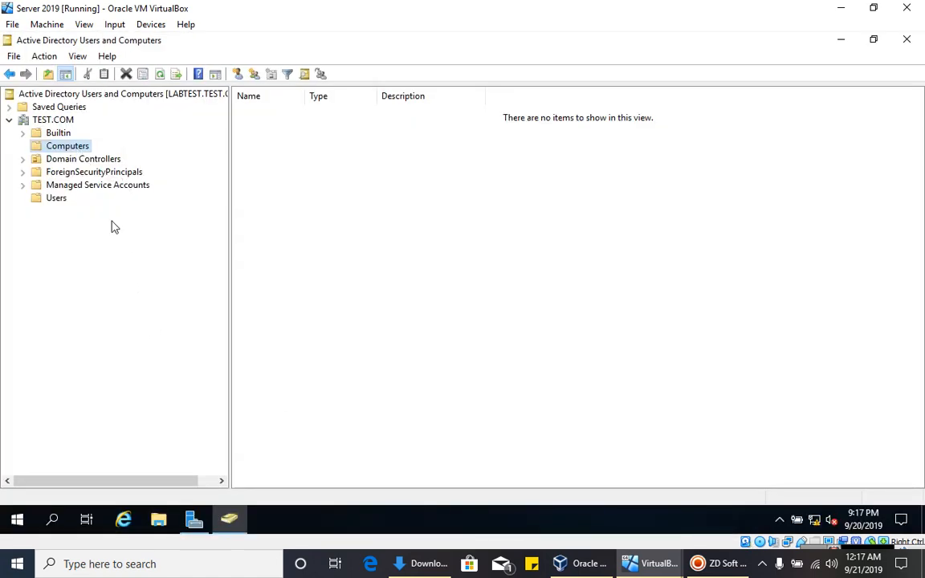
pyautogui.rightClick(358, 187)
pyautogui.click(378, 268)
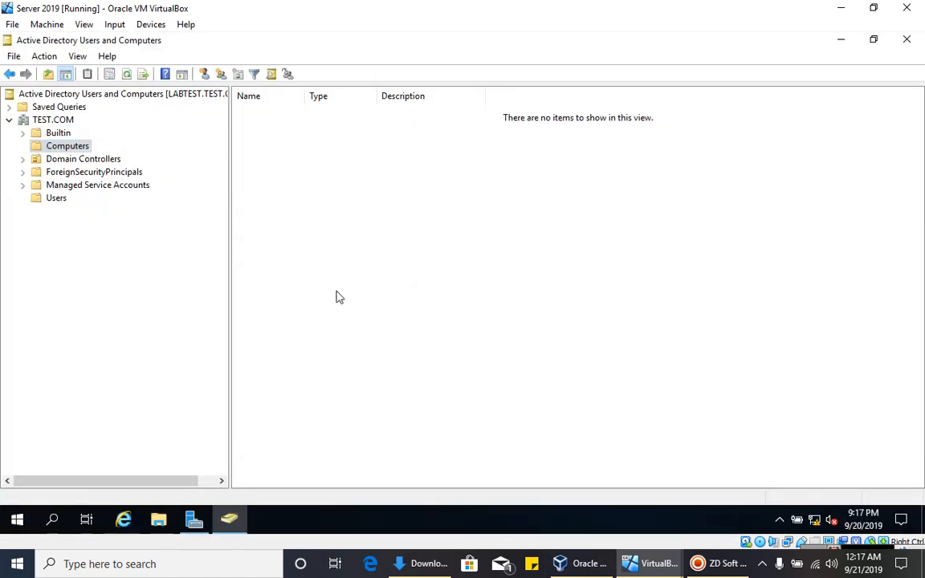
pyautogui.click(241, 113)
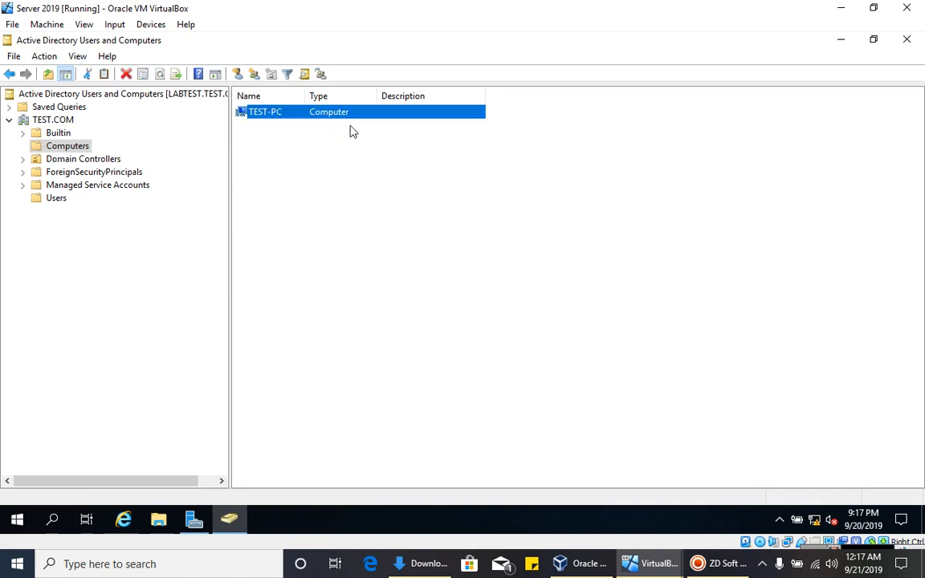
pyautogui.click(325, 182)
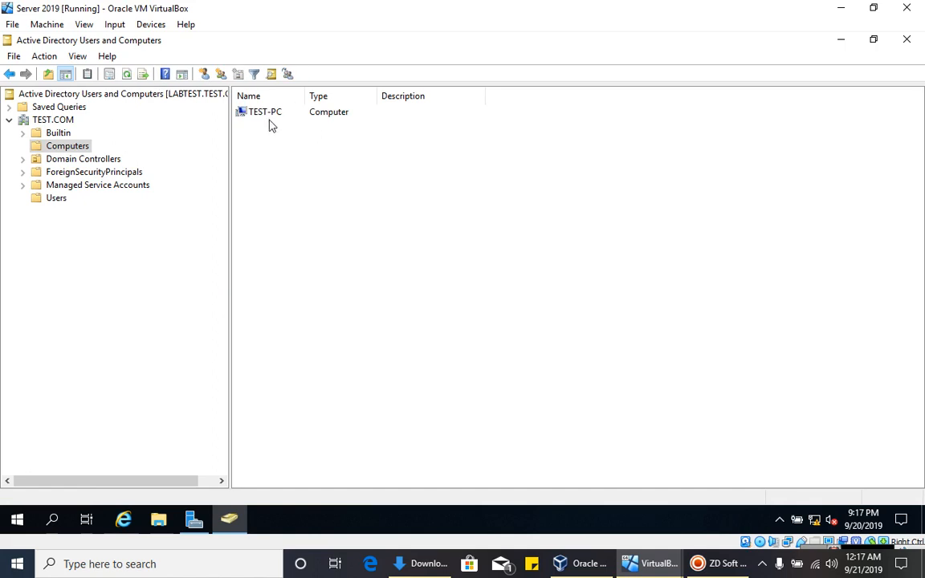
pyautogui.click(273, 117)
pyautogui.click(381, 203)
pyautogui.click(266, 118)
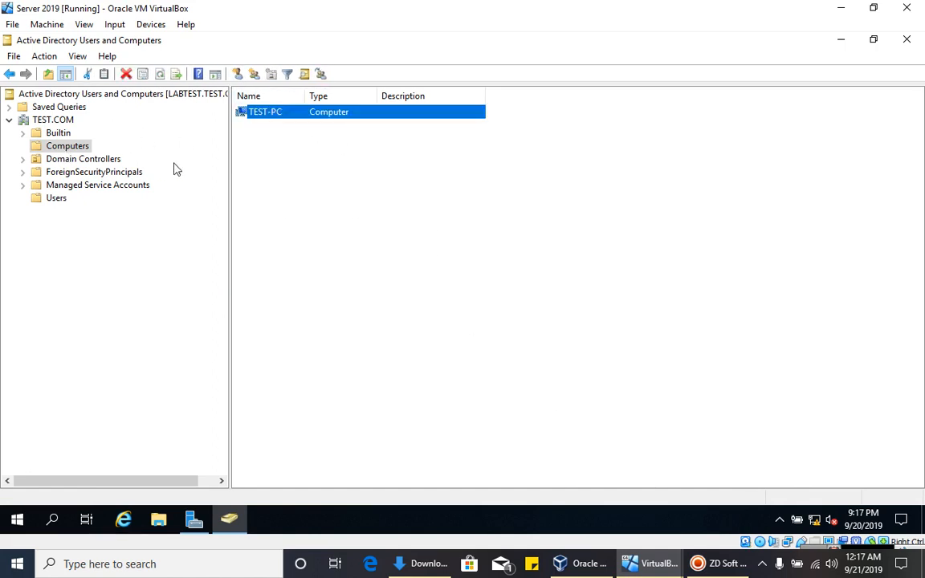
# - On the Windows 7 client, close the System window, check network status, and close Computer
pyautogui.moveTo(652, 563)
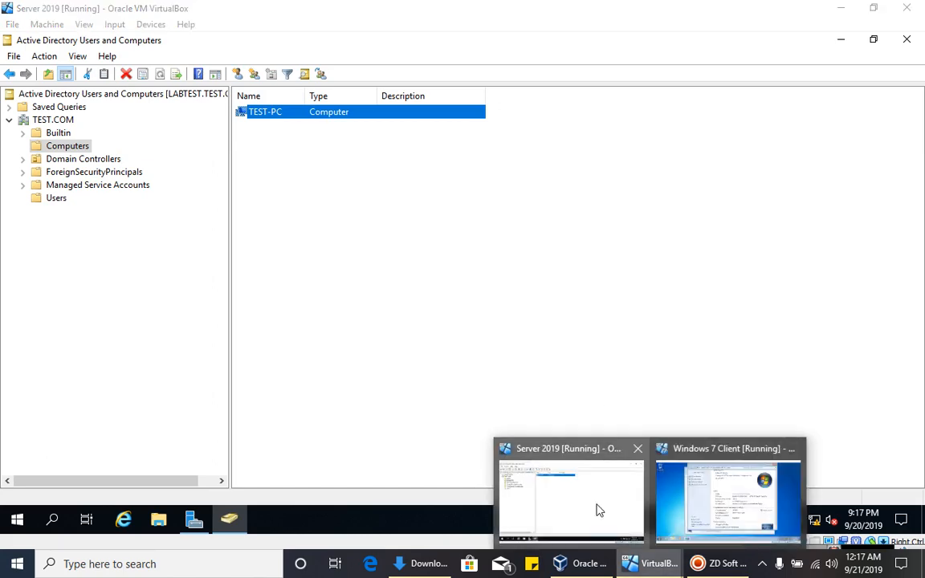
pyautogui.click(701, 499)
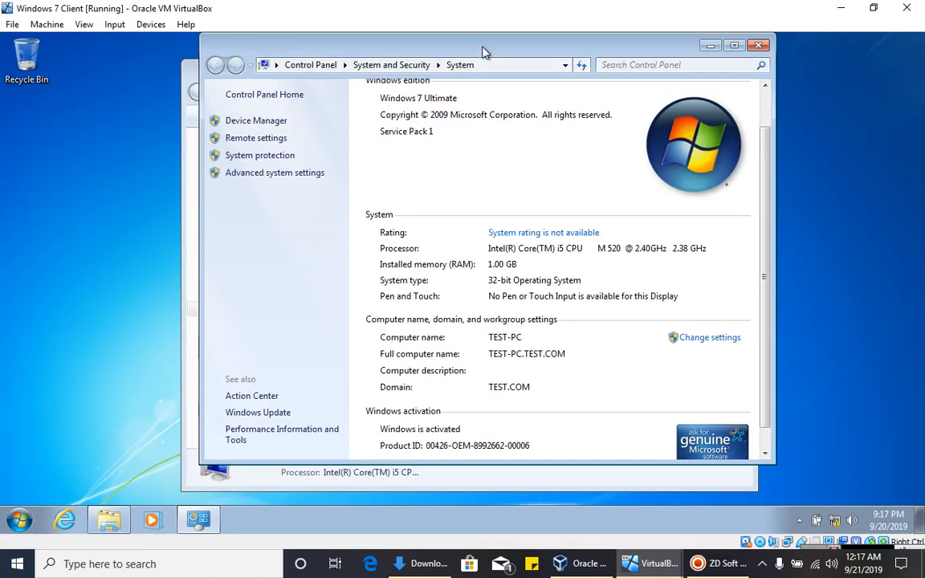
pyautogui.moveTo(483, 48); pyautogui.dragTo(450, 59)
pyautogui.click(718, 55)
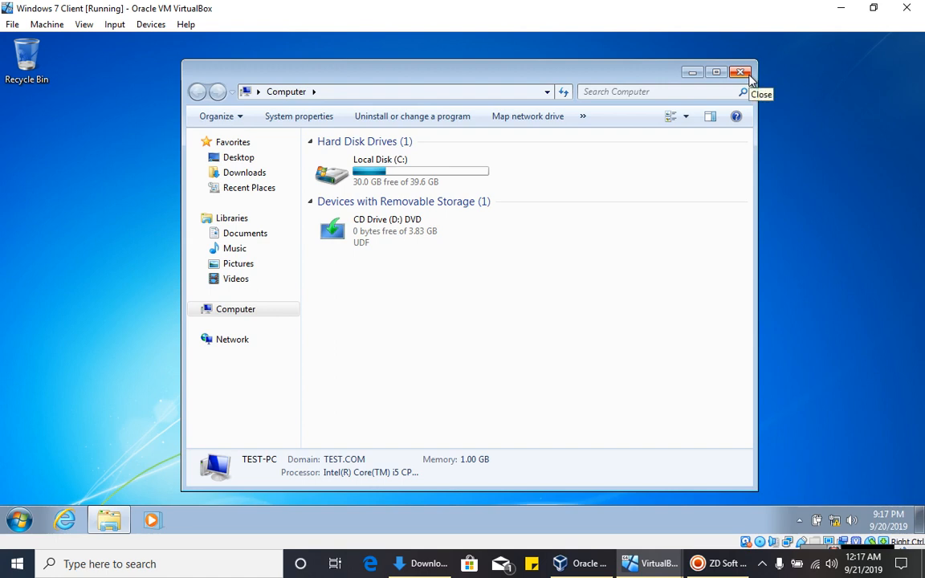
pyautogui.click(840, 526)
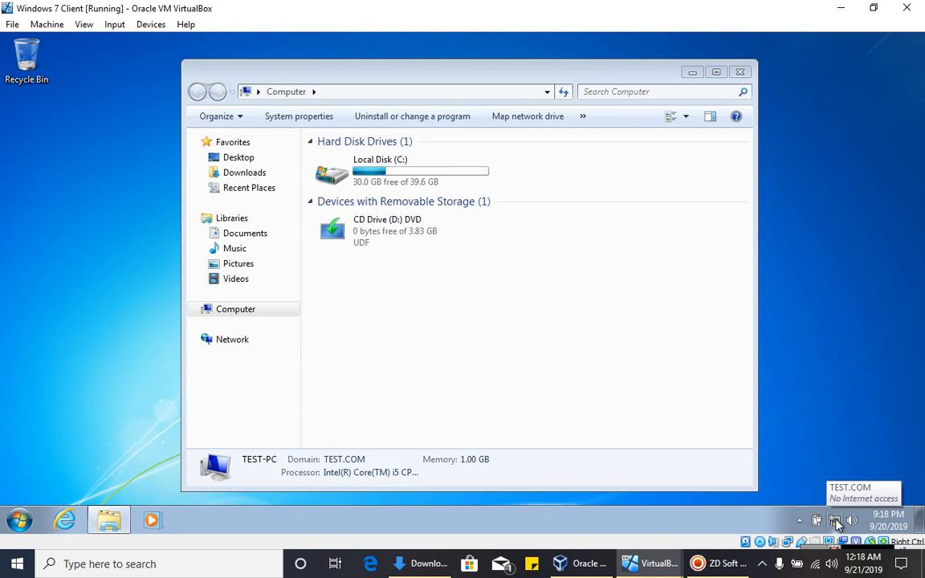
pyautogui.click(740, 74)
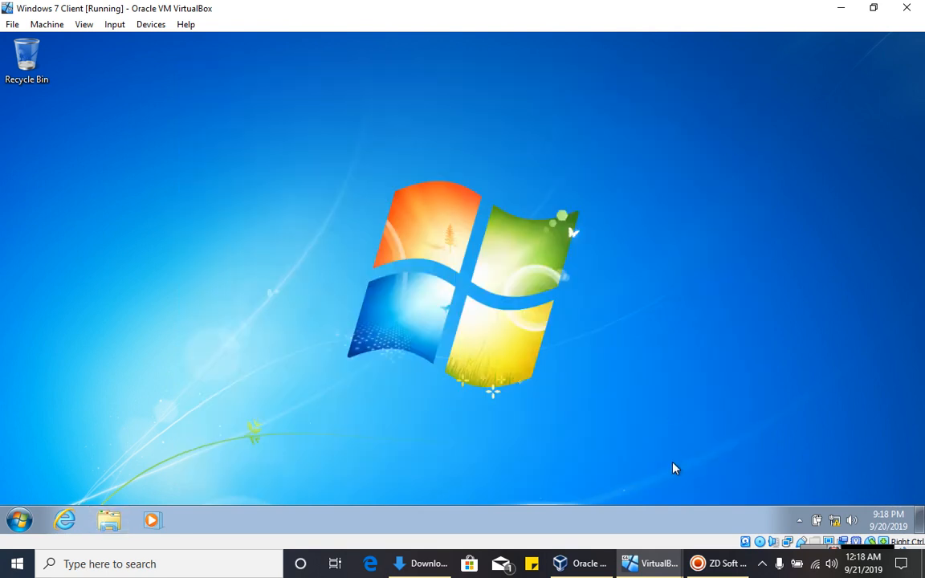
# - Back on Server 2019, select TEST.COM to list Builtin, Computers, Domain Controllers and Users
pyautogui.moveTo(634, 572)
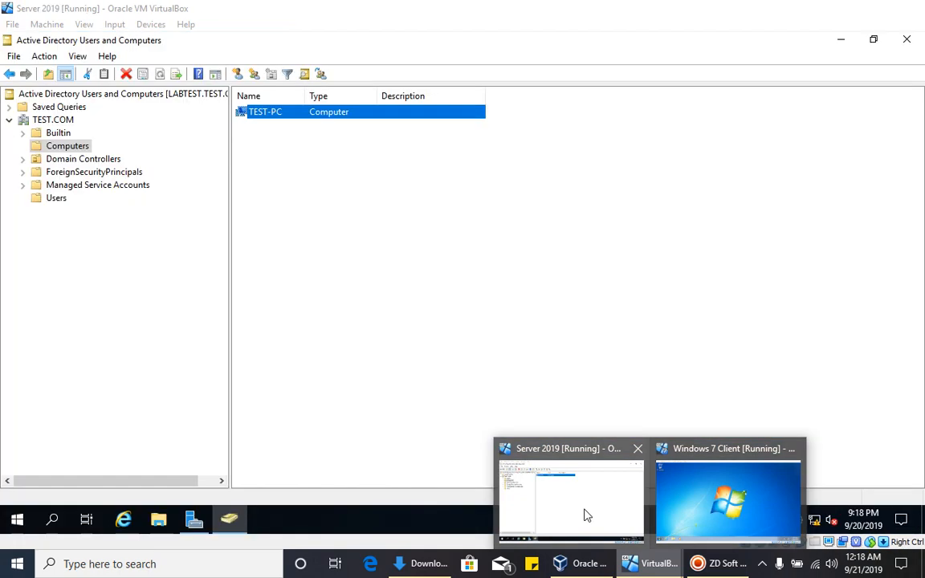
pyautogui.click(584, 514)
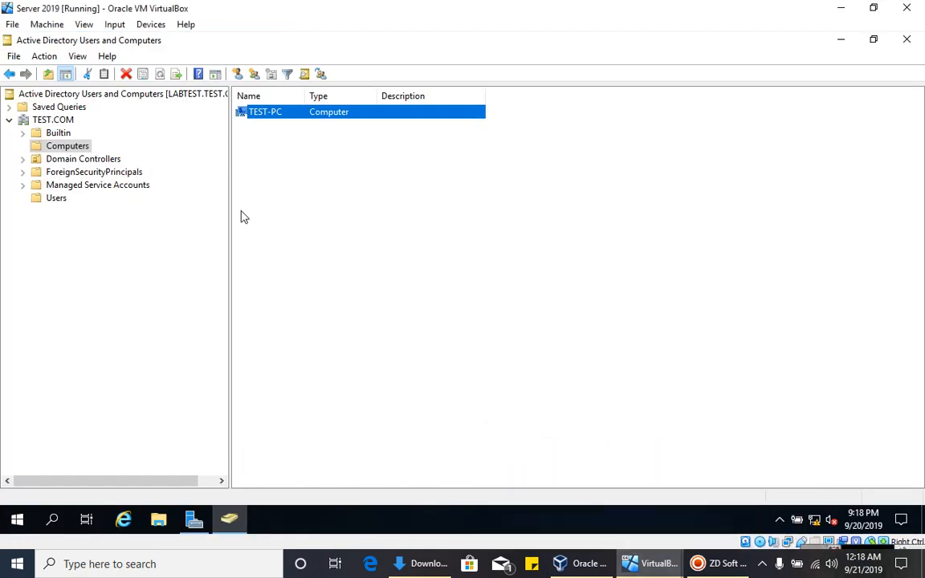
pyautogui.click(256, 195)
pyautogui.click(31, 120)
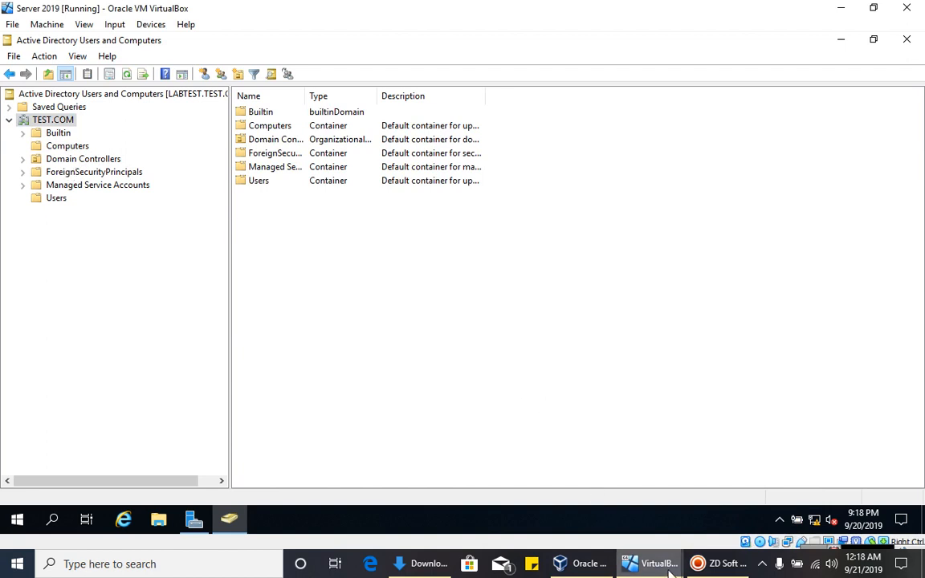
pyautogui.click(723, 568)
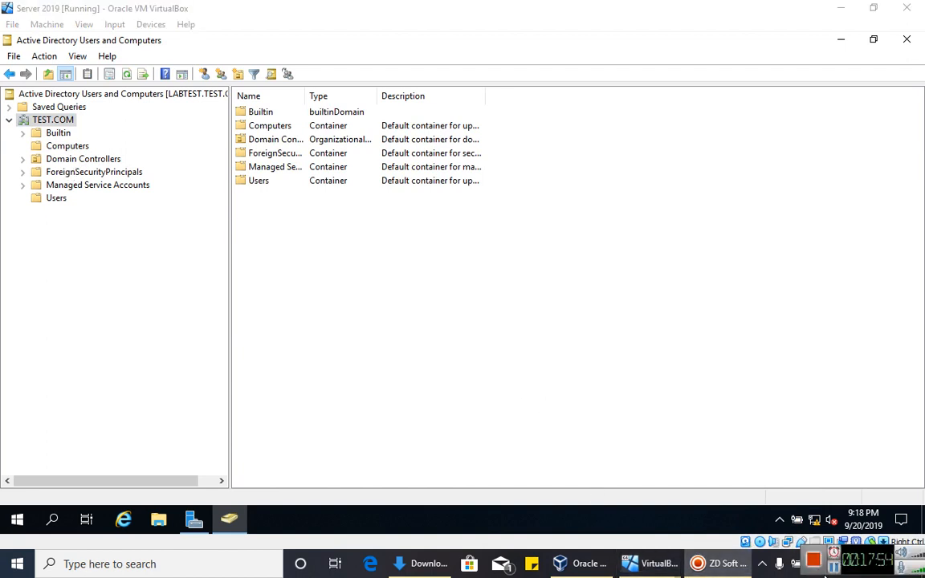